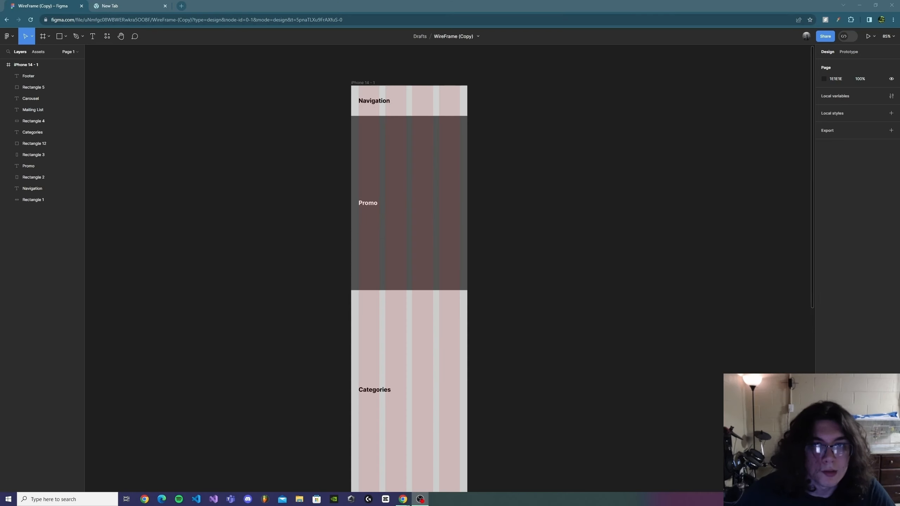
Step: Select all the wireframe section elements and shift them to the right, out of the iPhone 14 - 1 frame
{"action": "scroll", "coordinate": [507, 259], "scroll_direction": "down", "scroll_amount": 2}
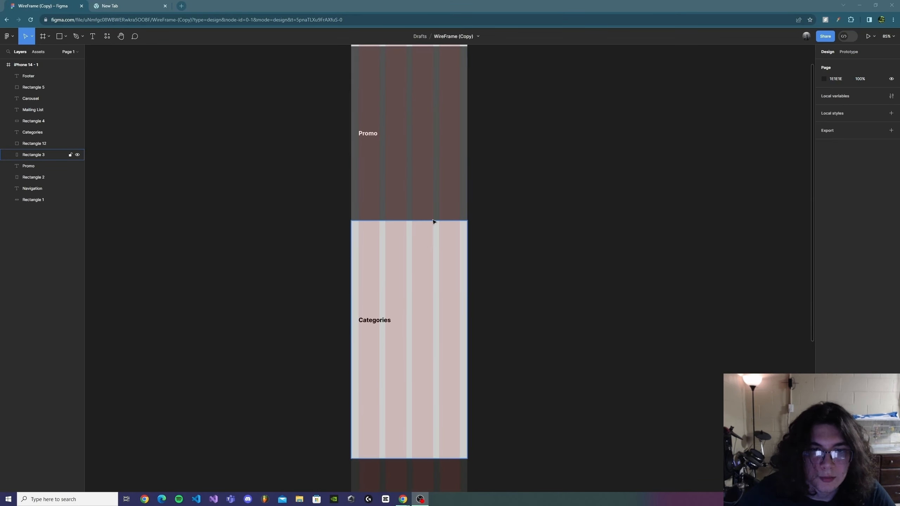
{"action": "scroll", "coordinate": [439, 214], "scroll_direction": "up", "scroll_amount": 3}
{"action": "scroll", "coordinate": [443, 205], "scroll_direction": "down", "scroll_amount": 1}
{"action": "scroll", "coordinate": [485, 206], "scroll_direction": "down", "scroll_amount": 9}
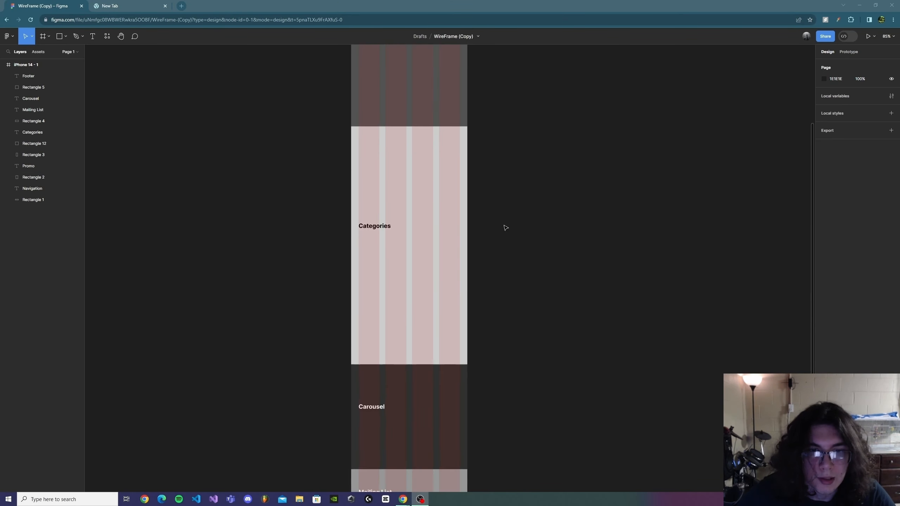
{"action": "scroll", "coordinate": [442, 318], "scroll_direction": "down", "scroll_amount": 2}
{"action": "scroll", "coordinate": [478, 306], "scroll_direction": "up", "scroll_amount": 12}
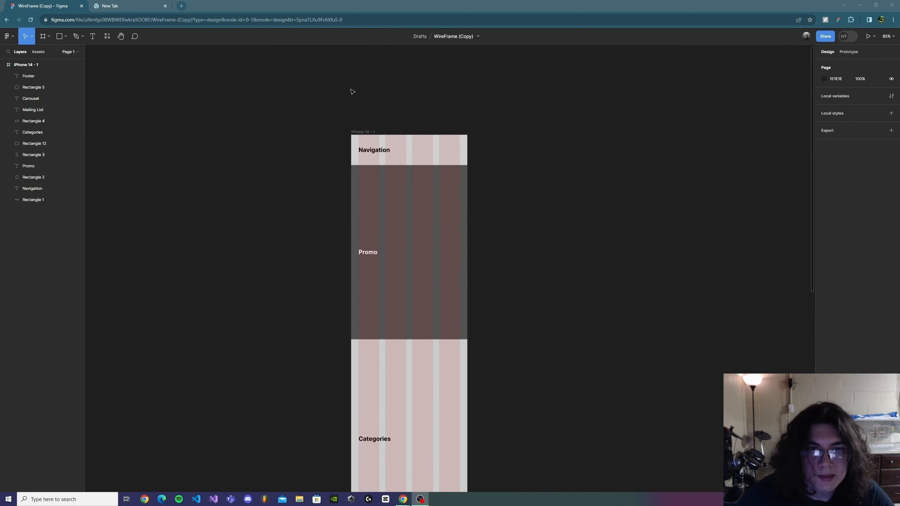
{"action": "left_click_drag", "start_coordinate": [350, 91], "coordinate": [473, 360]}
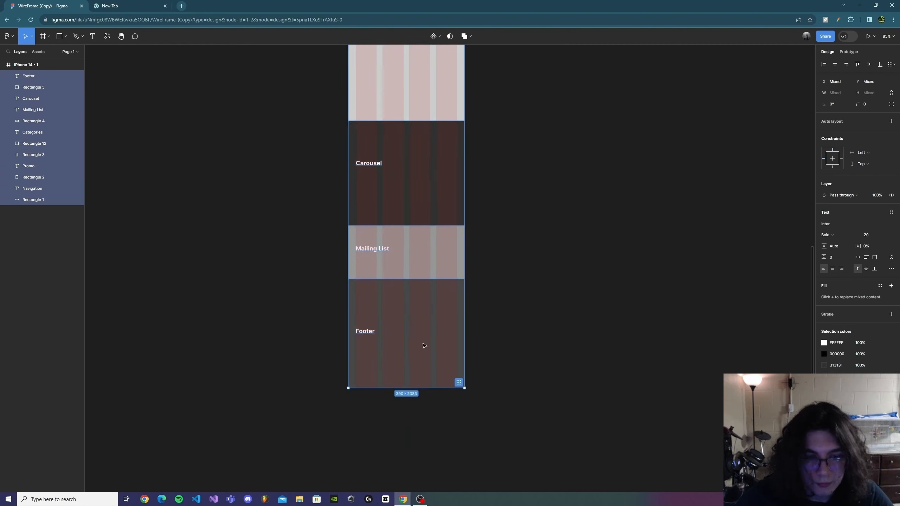
{"action": "key", "text": "shift+Right"}
{"action": "key", "text": "shift+Right"}
{"action": "key", "text": "shift+Right"}
{"action": "key", "text": "shift+Right"}
{"action": "key", "text": "shift+Right"}
{"action": "key", "text": "shift+Right"}
{"action": "key", "text": "shift+Right"}
{"action": "key", "text": "shift+Right"}
{"action": "key", "text": "shift+Right"}
{"action": "key", "text": "shift+Right"}
{"action": "key", "text": "shift+Right"}
{"action": "key", "text": "shift+Right"}
{"action": "key", "text": "shift+Right"}
{"action": "key", "text": "shift+Right"}
{"action": "key", "text": "shift+Right"}
{"action": "key", "text": "shift+Right"}
{"action": "key", "text": "shift+Right"}
{"action": "key", "text": "shift+Right"}
{"action": "key", "text": "shift+Right"}
{"action": "key", "text": "shift+Right"}
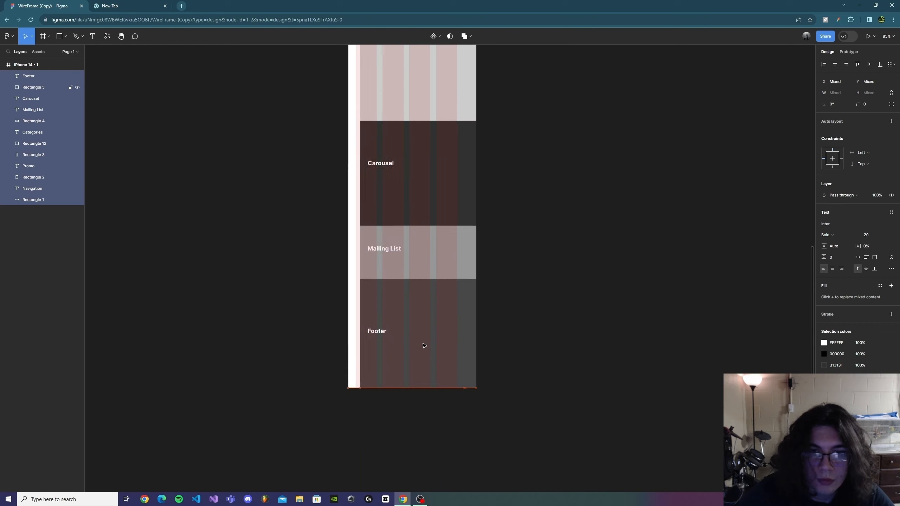
{"action": "key", "text": "shift+Right"}
{"action": "key", "text": "shift+Right"}
{"action": "key", "text": "shift+Right"}
{"action": "key", "text": "shift+Right"}
{"action": "key", "text": "shift+Right"}
{"action": "key", "text": "shift+Right"}
{"action": "key", "text": "shift+Right"}
{"action": "key", "text": "shift+Right"}
{"action": "key", "text": "shift+Right"}
{"action": "key", "text": "shift+Right"}
{"action": "key", "text": "shift+Right"}
{"action": "key", "text": "shift+Right"}
{"action": "key", "text": "shift+Right"}
{"action": "key", "text": "shift+Right"}
{"action": "key", "text": "shift+Right"}
{"action": "key", "text": "shift+Right"}
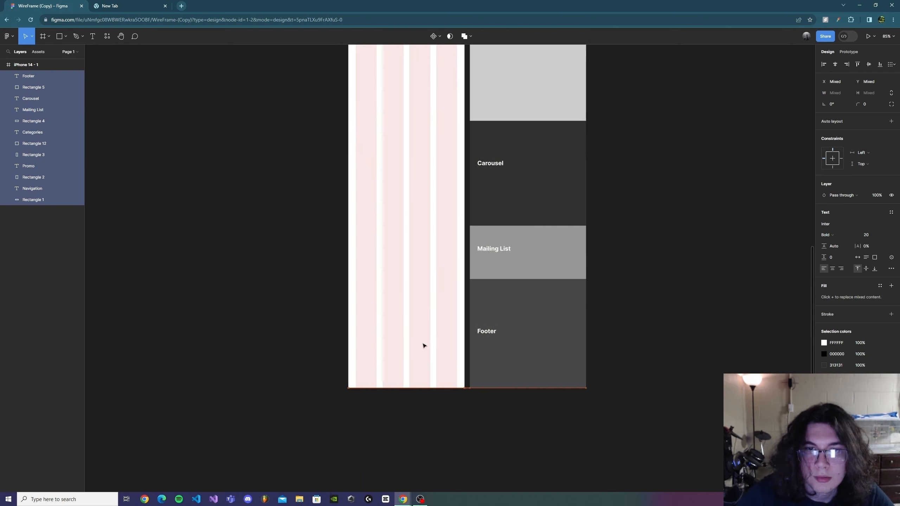
{"action": "key", "text": "shift+Right"}
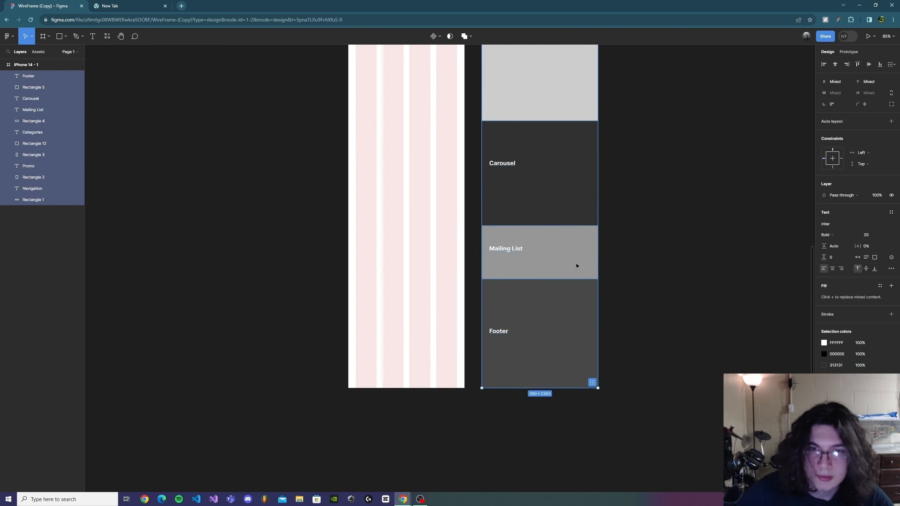
Step: Select the section rectangles and narrow them into 12 px wide strips beside their labels
{"action": "scroll", "coordinate": [555, 236], "scroll_direction": "up", "scroll_amount": 5}
{"action": "scroll", "coordinate": [555, 236], "scroll_direction": "up", "scroll_amount": 3}
{"action": "left_click", "coordinate": [613, 261]}
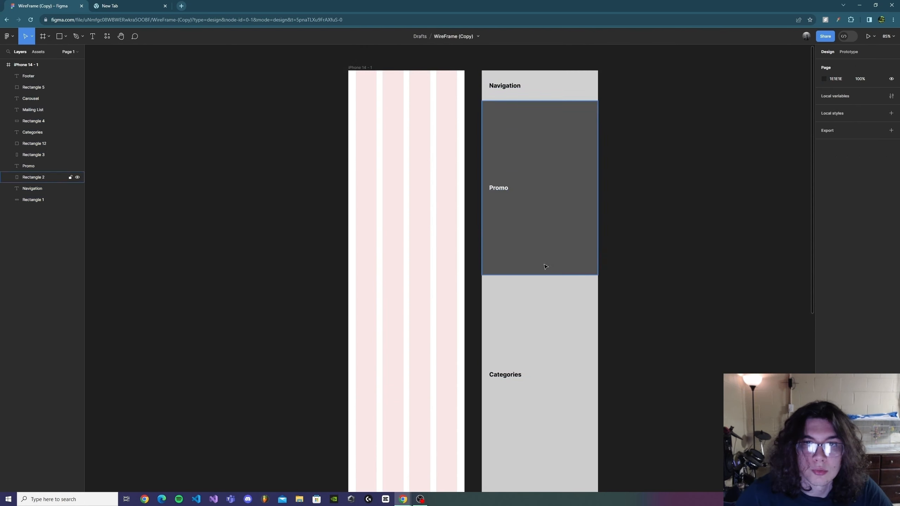
{"action": "left_click", "coordinate": [32, 65]}
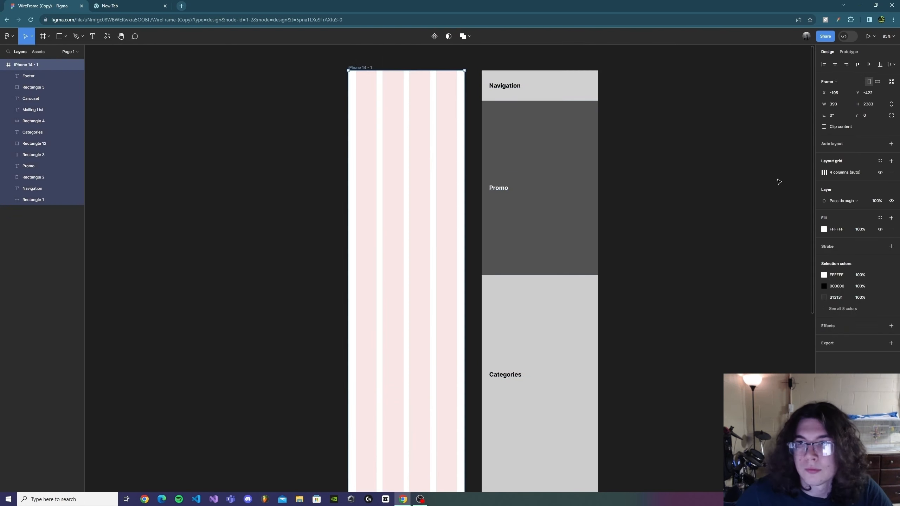
{"action": "left_click", "coordinate": [665, 185]}
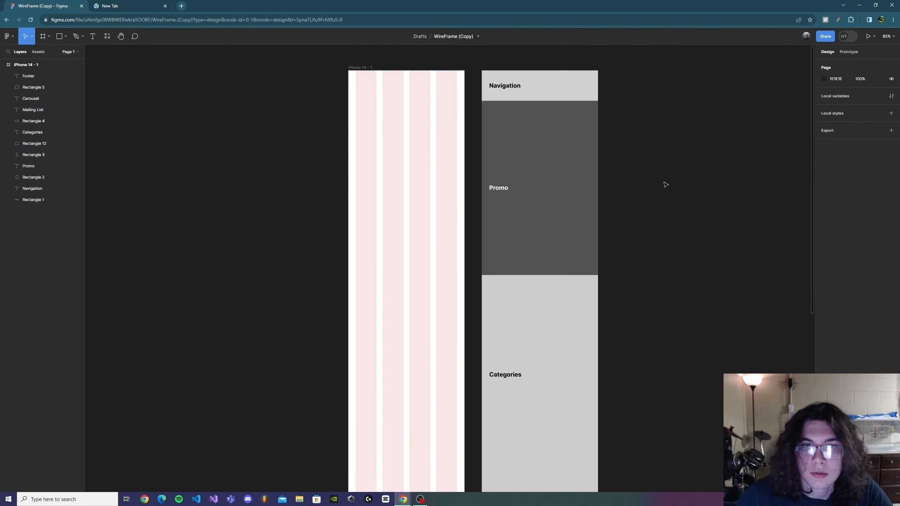
{"action": "left_click", "coordinate": [519, 85]}
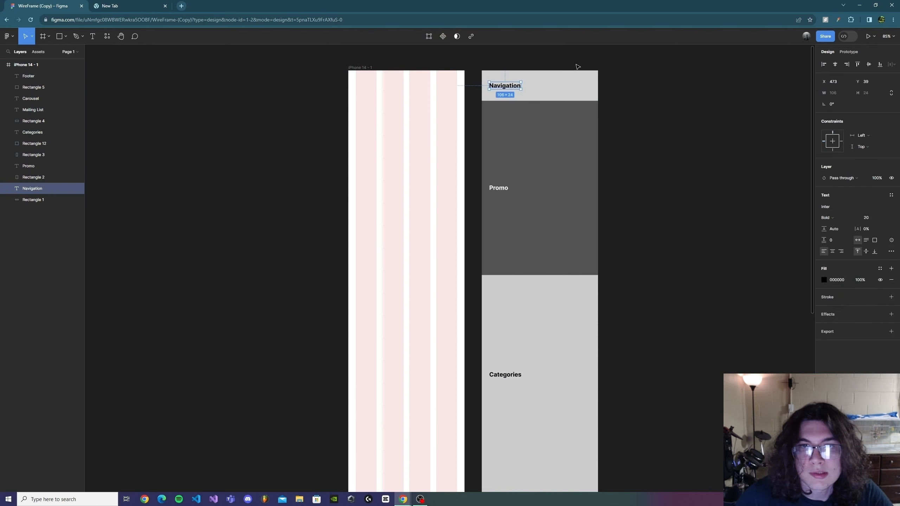
{"action": "left_click_drag", "start_coordinate": [576, 64], "coordinate": [486, 380]}
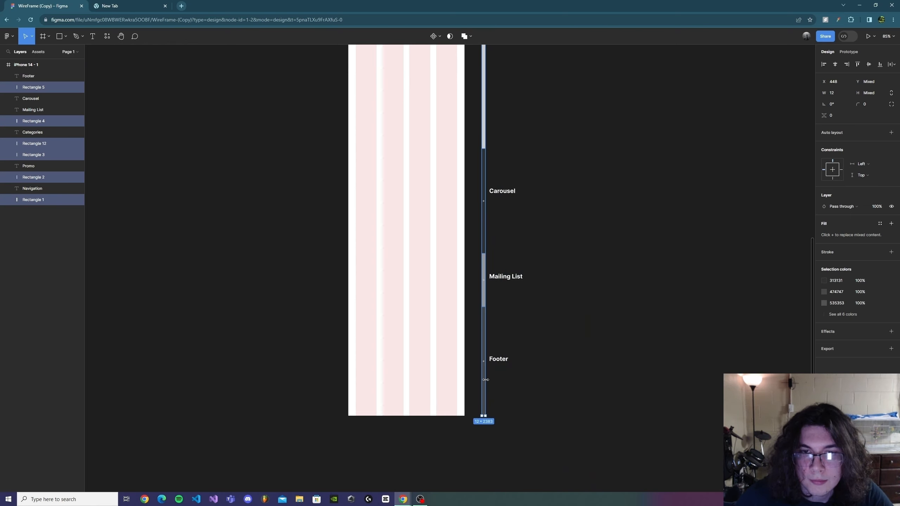
{"action": "left_click", "coordinate": [551, 388]}
Step: Select all the section text labels and set their fill colour to white FFFFFF
{"action": "scroll", "coordinate": [551, 388], "scroll_direction": "up", "scroll_amount": 10}
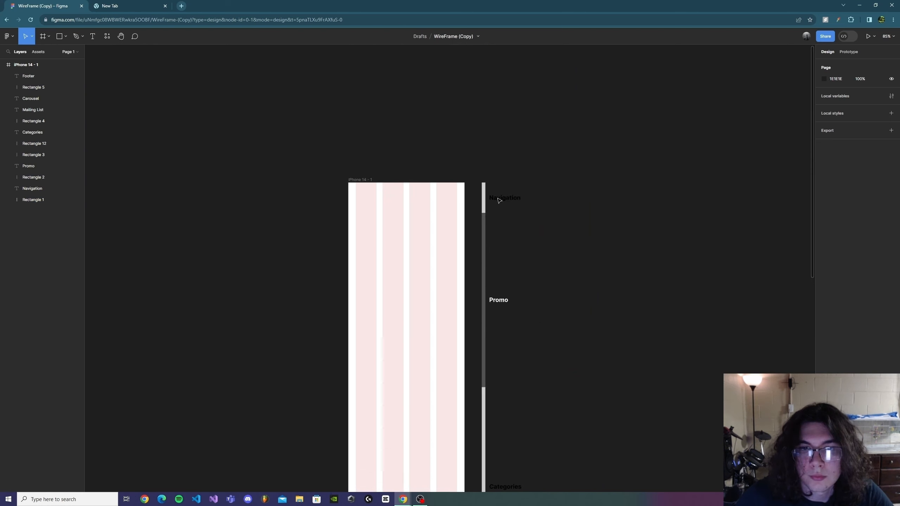
{"action": "left_click_drag", "start_coordinate": [492, 173], "coordinate": [539, 498]}
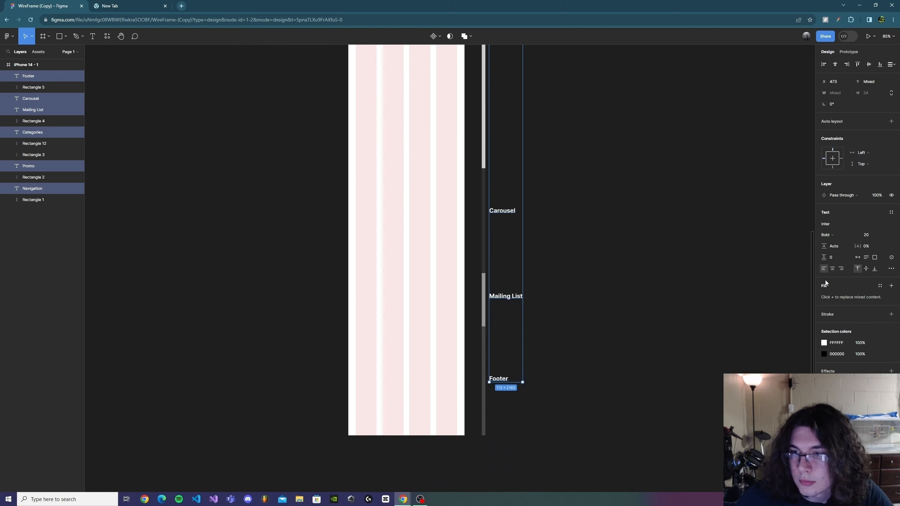
{"action": "left_click", "coordinate": [823, 354]}
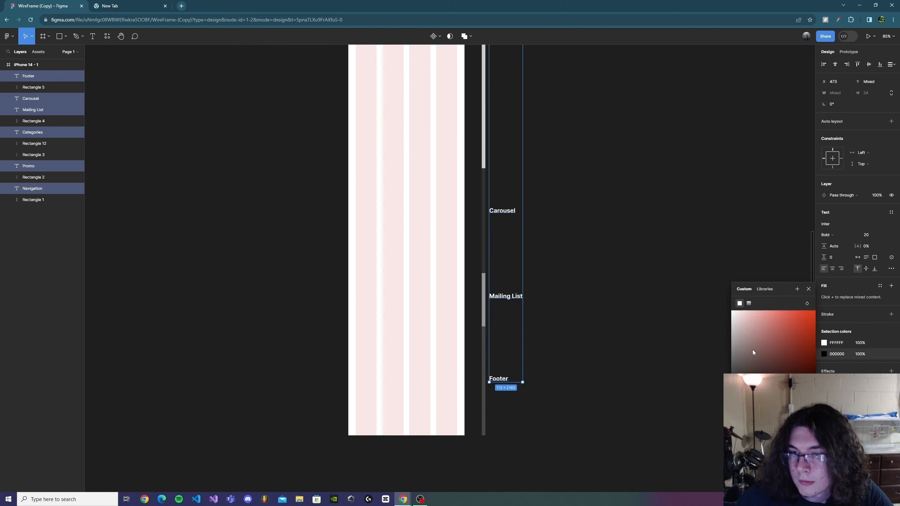
{"action": "left_click", "coordinate": [703, 295]}
Step: Select all the strips and labels and nudge them slightly left toward the frame
{"action": "scroll", "coordinate": [565, 193], "scroll_direction": "up", "scroll_amount": 10}
{"action": "scroll", "coordinate": [553, 210], "scroll_direction": "down", "scroll_amount": 10}
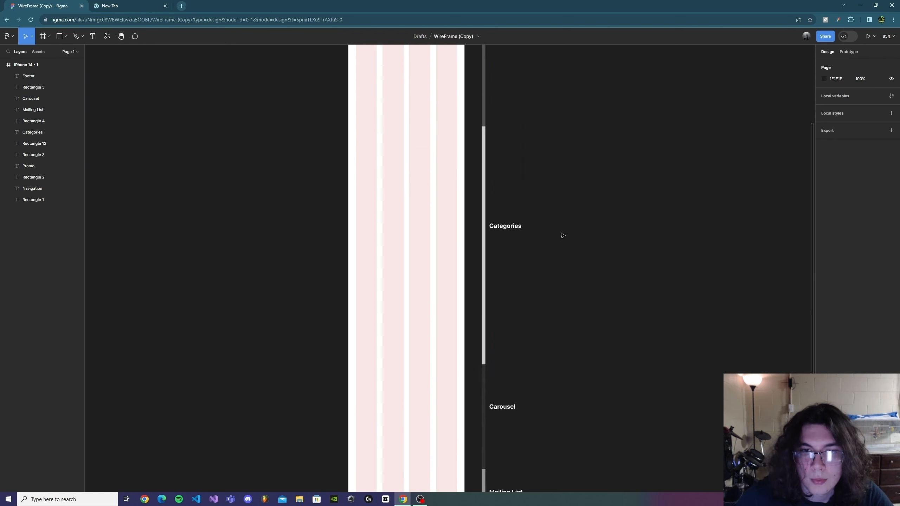
{"action": "left_click_drag", "start_coordinate": [611, 401], "coordinate": [475, 57]}
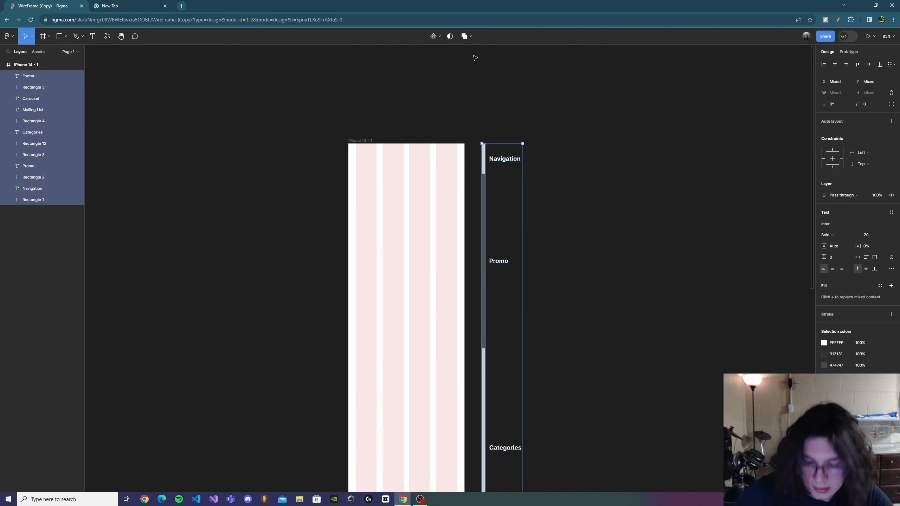
{"action": "left_click", "coordinate": [606, 146]}
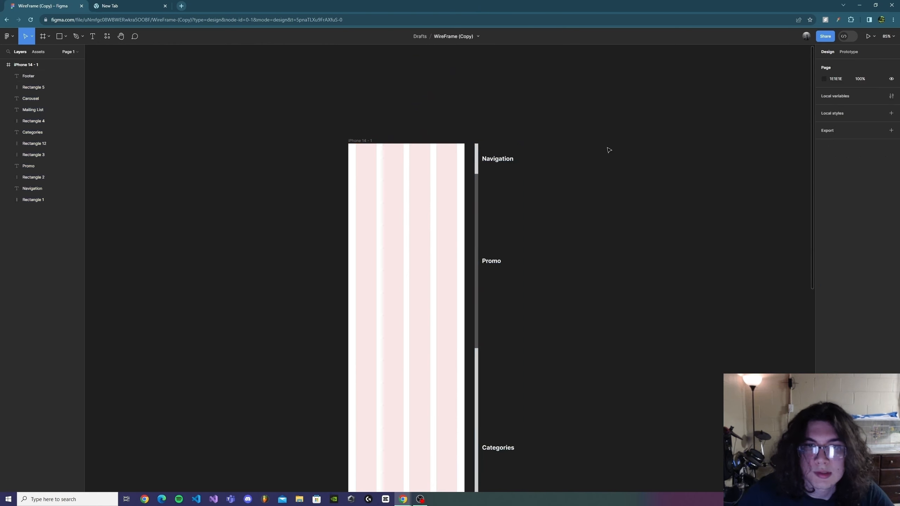
Step: Scroll and zoom through the repositioned section labels beside the frame
{"action": "scroll", "coordinate": [435, 258], "scroll_direction": "down", "scroll_amount": 3}
{"action": "scroll", "coordinate": [435, 258], "scroll_direction": "down", "scroll_amount": 8}
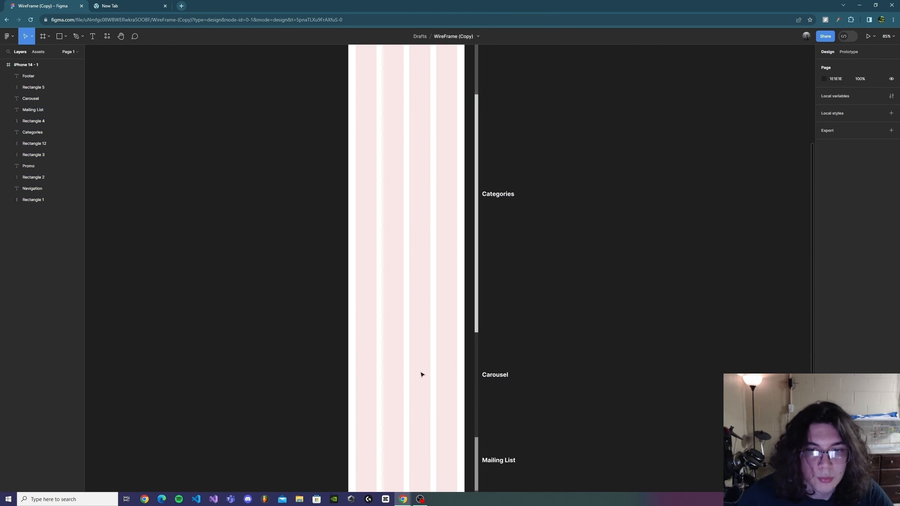
{"action": "scroll", "coordinate": [522, 267], "scroll_direction": "up", "scroll_amount": 10}
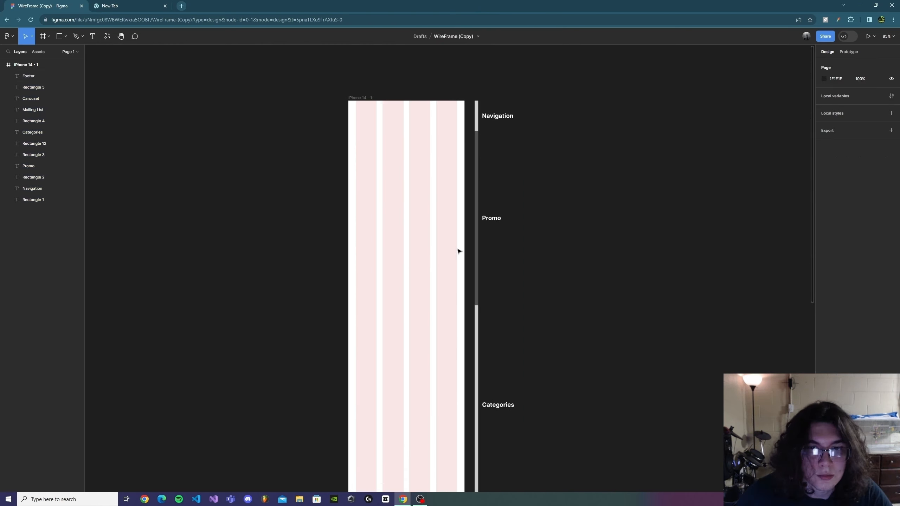
{"action": "scroll", "coordinate": [428, 112], "scroll_direction": "down", "scroll_amount": 2}
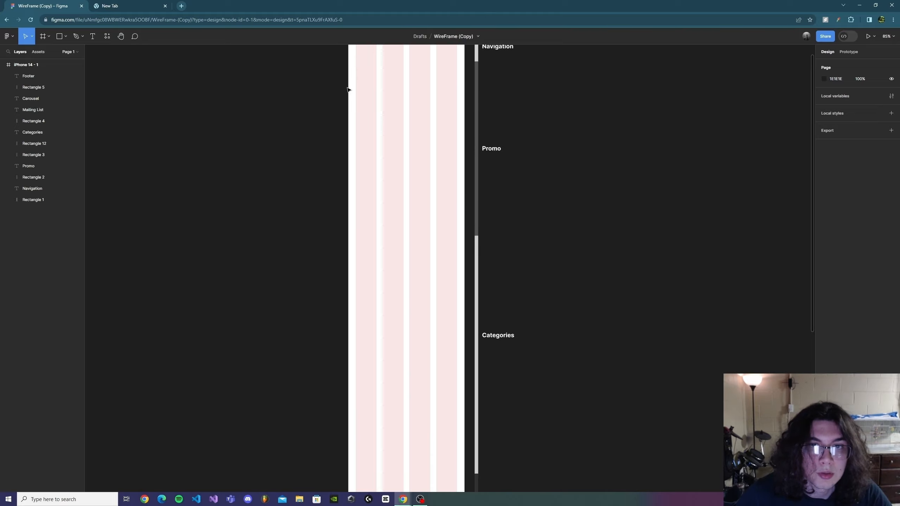
{"action": "scroll", "coordinate": [397, 202], "scroll_direction": "down", "scroll_amount": 10}
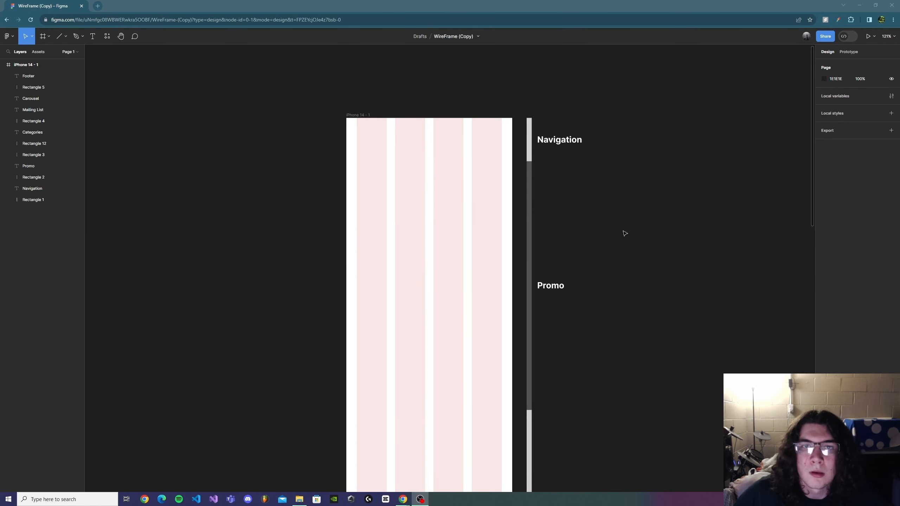
{"action": "scroll", "coordinate": [648, 248], "scroll_direction": "down", "scroll_amount": 2}
{"action": "scroll", "coordinate": [670, 283], "scroll_direction": "up", "scroll_amount": 1}
{"action": "scroll", "coordinate": [588, 138], "scroll_direction": "up", "scroll_amount": 2}
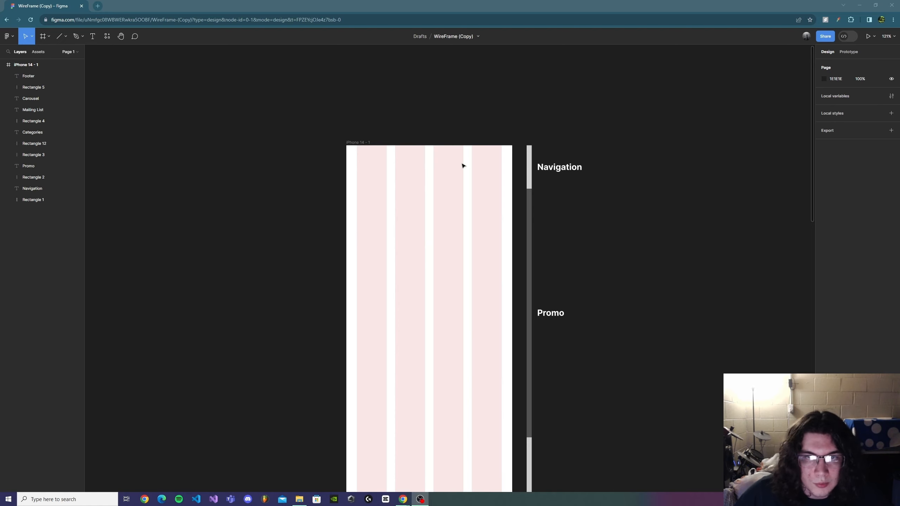
Step: Switch to the adidas website and examine its homepage in the developer tools' mobile responsive view
{"action": "mouse_move", "coordinate": [407, 496]}
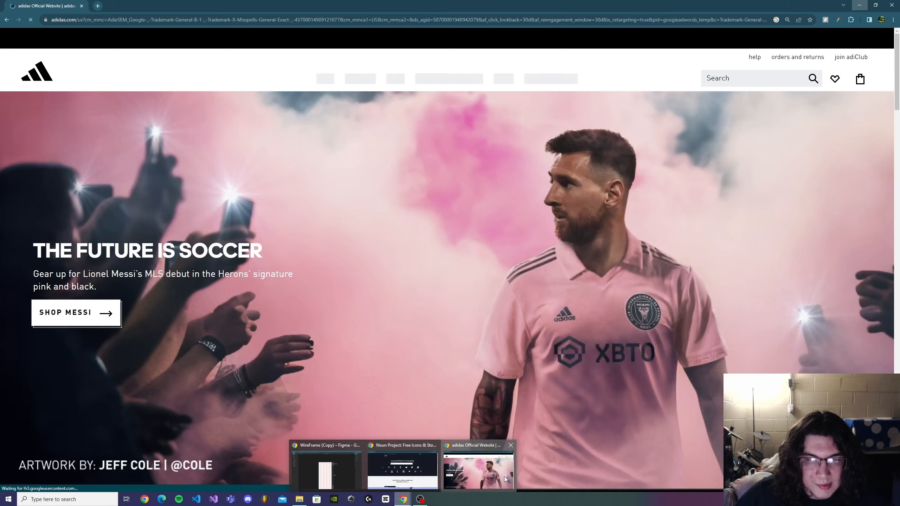
{"action": "left_click", "coordinate": [477, 474]}
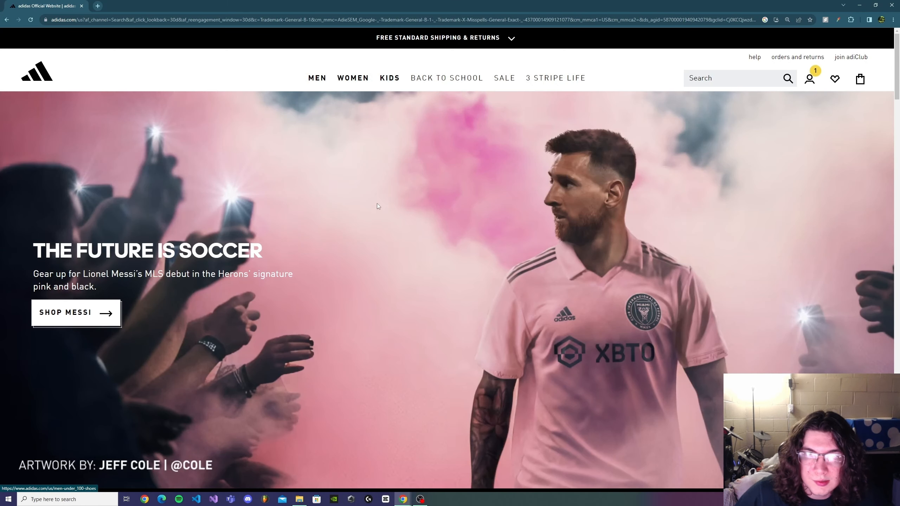
{"action": "right_click", "coordinate": [377, 203]}
{"action": "left_click", "coordinate": [412, 335]}
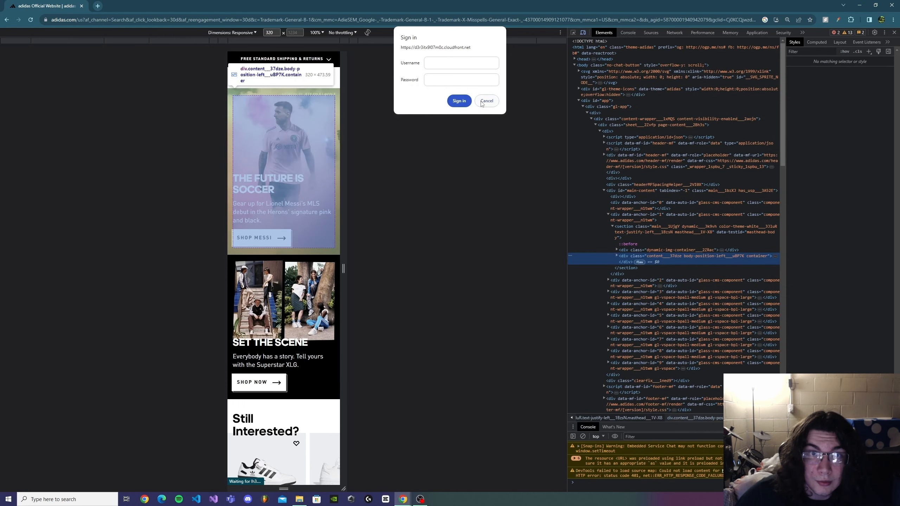
{"action": "left_click", "coordinate": [485, 102]}
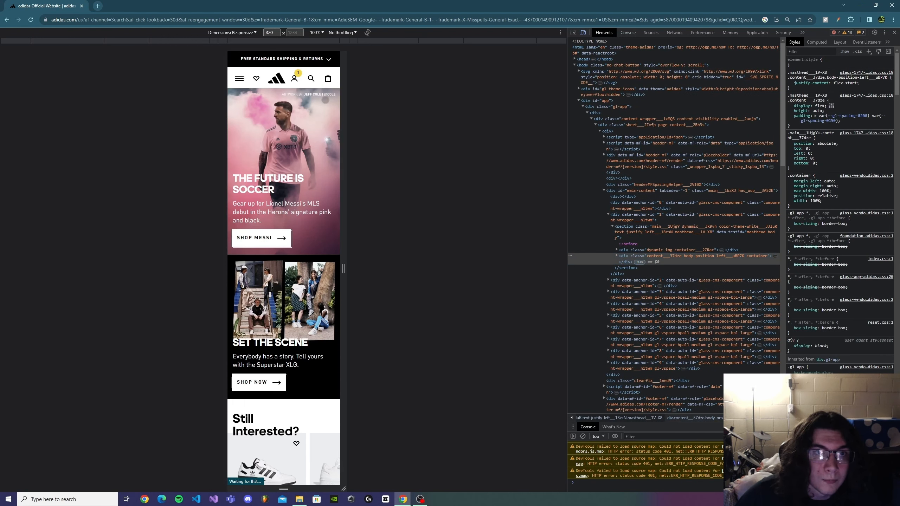
{"action": "scroll", "coordinate": [283, 248], "scroll_direction": "down", "scroll_amount": 7}
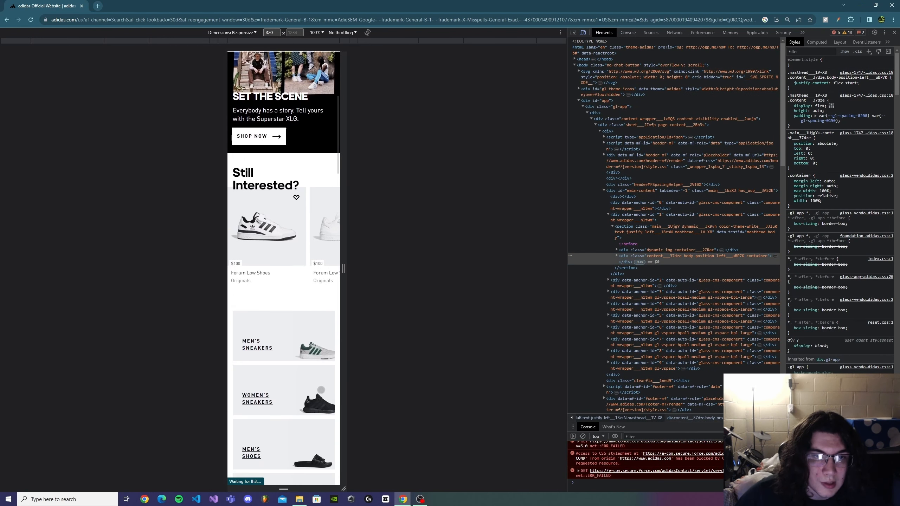
{"action": "scroll", "coordinate": [283, 249], "scroll_direction": "up", "scroll_amount": 7}
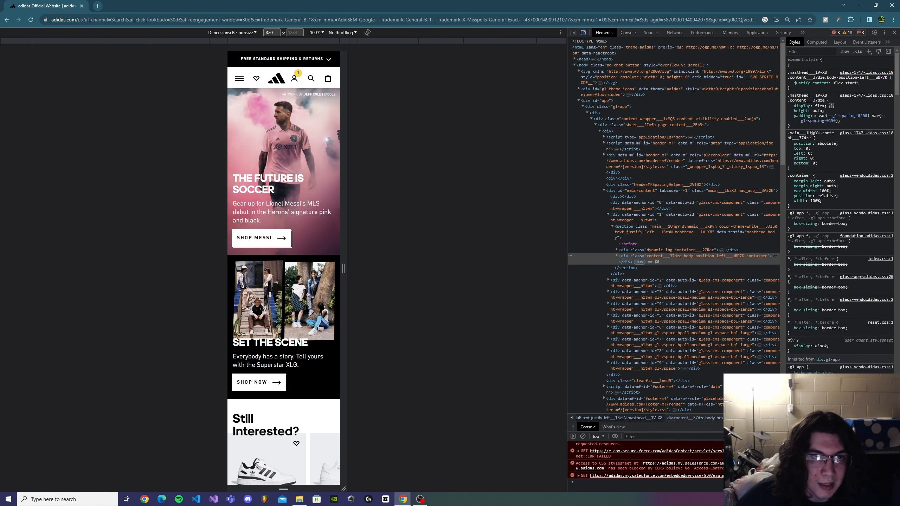
{"action": "scroll", "coordinate": [311, 258], "scroll_direction": "down", "scroll_amount": 8}
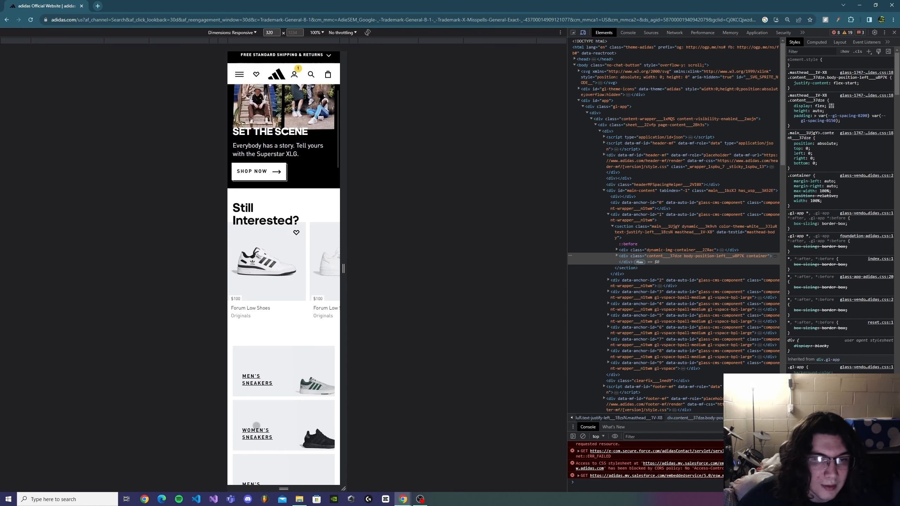
{"action": "scroll", "coordinate": [311, 258], "scroll_direction": "up", "scroll_amount": 8}
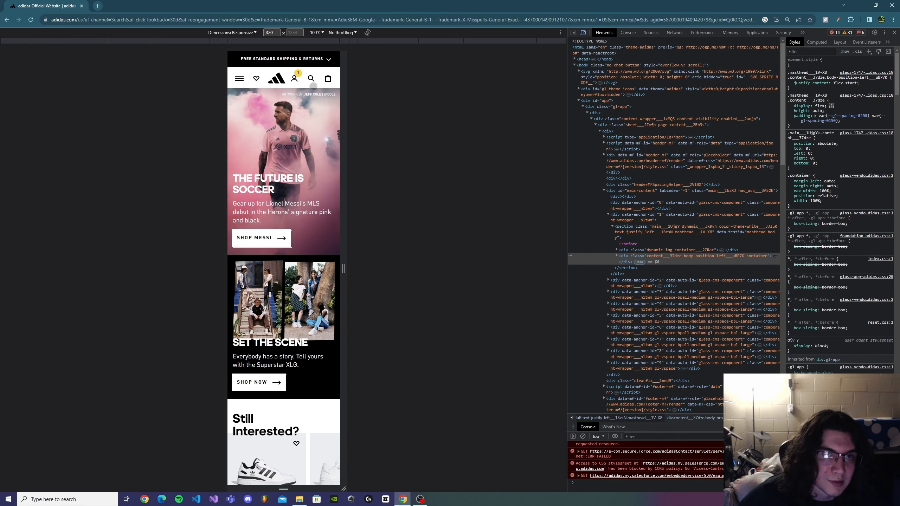
Step: Close the browser's developer tools and switch back to the Figma wireframe
{"action": "left_click", "coordinate": [894, 33]}
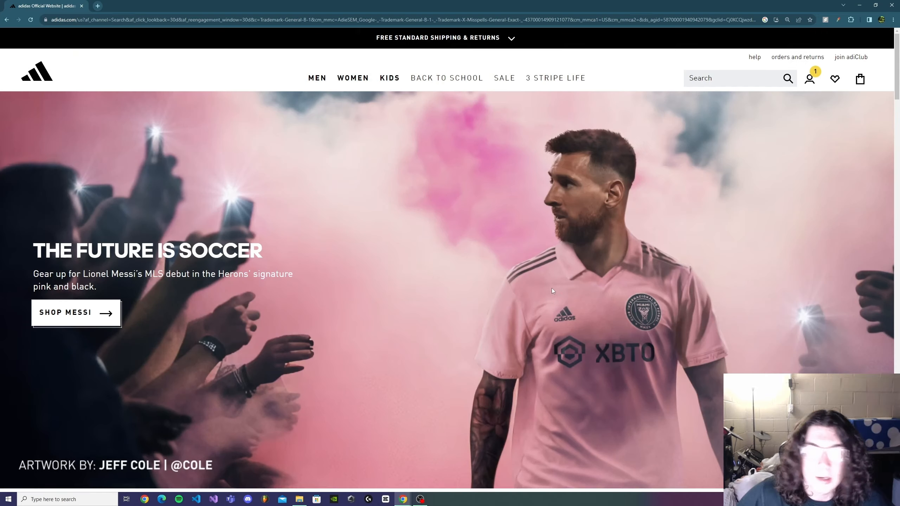
{"action": "left_click", "coordinate": [860, 4]}
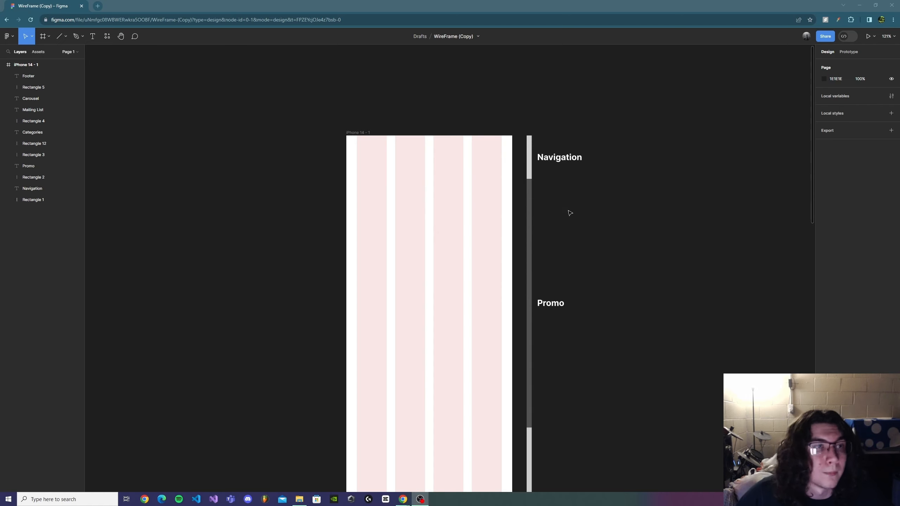
{"action": "scroll", "coordinate": [483, 180], "scroll_direction": "down", "scroll_amount": 1}
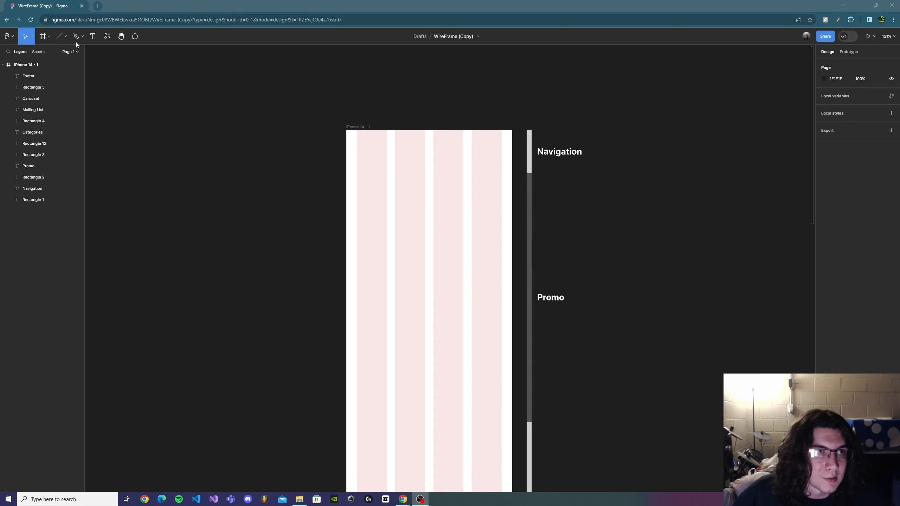
Step: Draw a placeholder rectangle about 58 × 37 at the frame's top-left corner and add one diagonal line across it
{"action": "left_click", "coordinate": [66, 37]}
{"action": "left_click", "coordinate": [65, 53]}
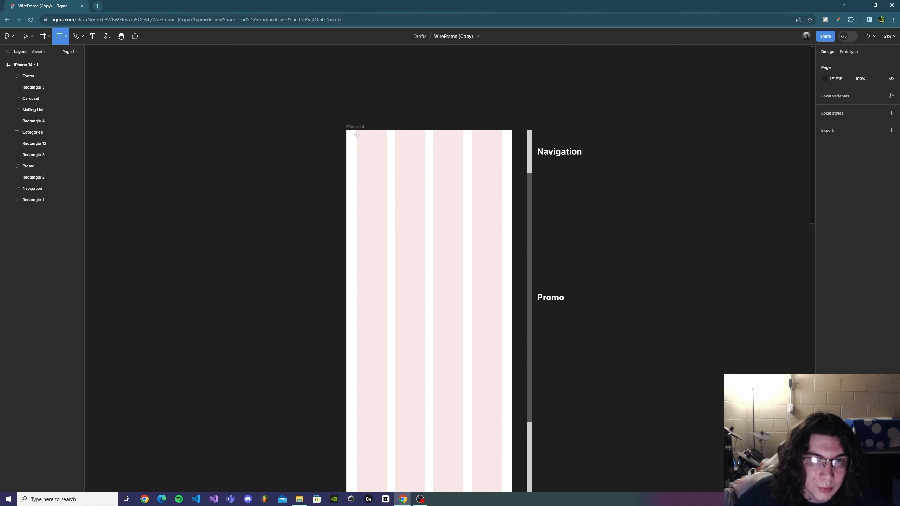
{"action": "left_click_drag", "start_coordinate": [353, 136], "coordinate": [378, 152]}
{"action": "left_click", "coordinate": [65, 36]}
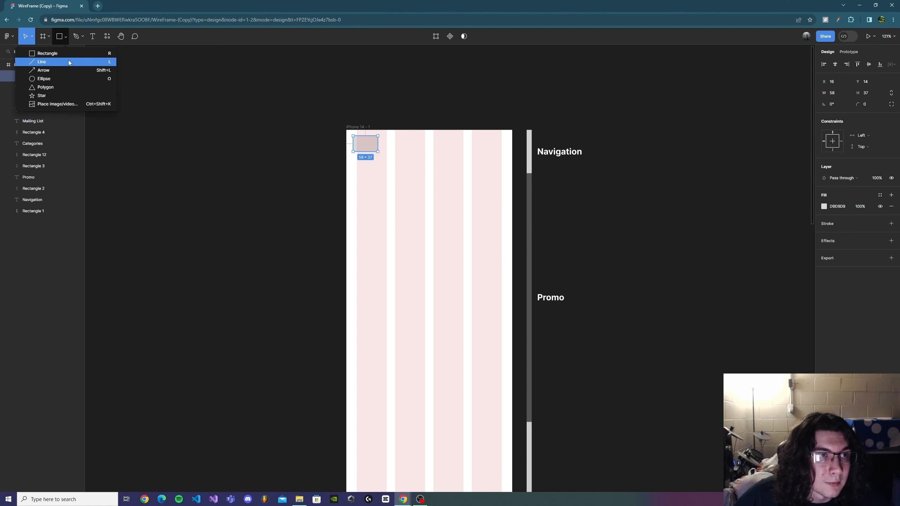
{"action": "left_click", "coordinate": [70, 64]}
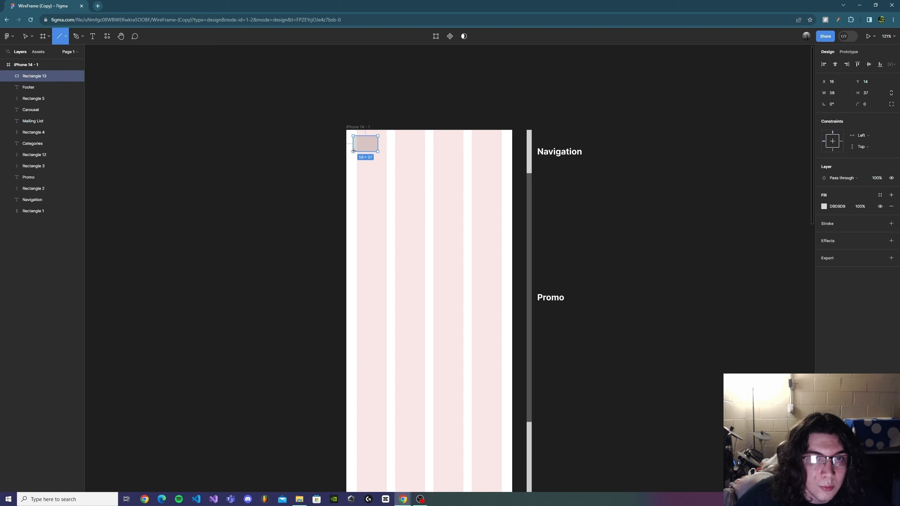
{"action": "left_click_drag", "start_coordinate": [353, 151], "coordinate": [378, 136]}
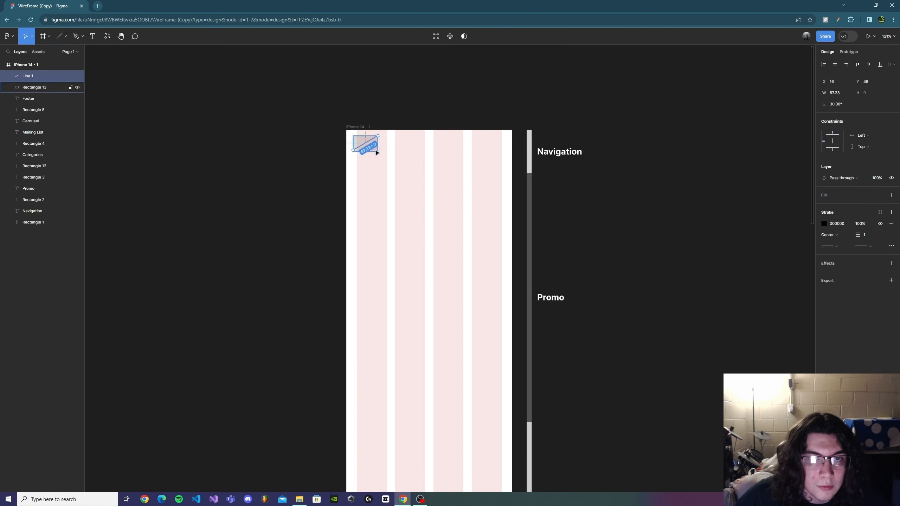
{"action": "left_click", "coordinate": [396, 213]}
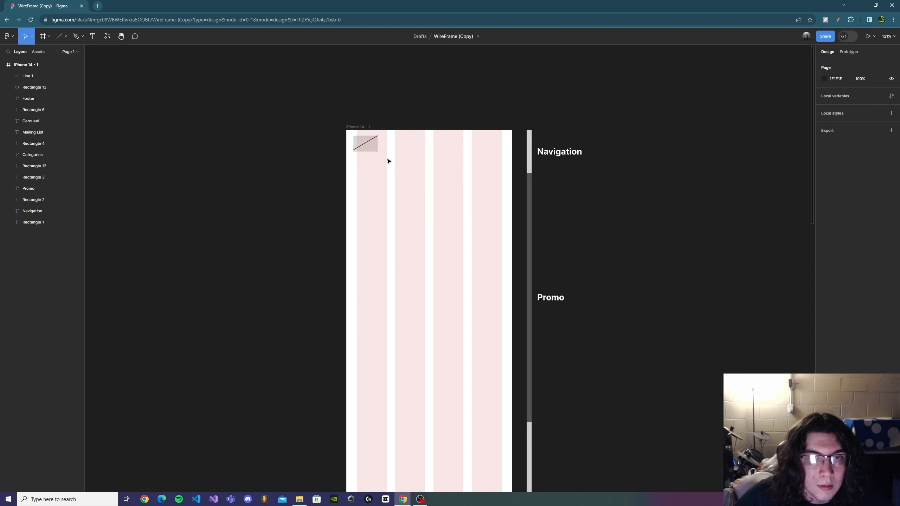
Step: Add the second diagonal line, group it with the rectangle, and duplicate the group to the frame's top-right corner
{"action": "left_click", "coordinate": [62, 41]}
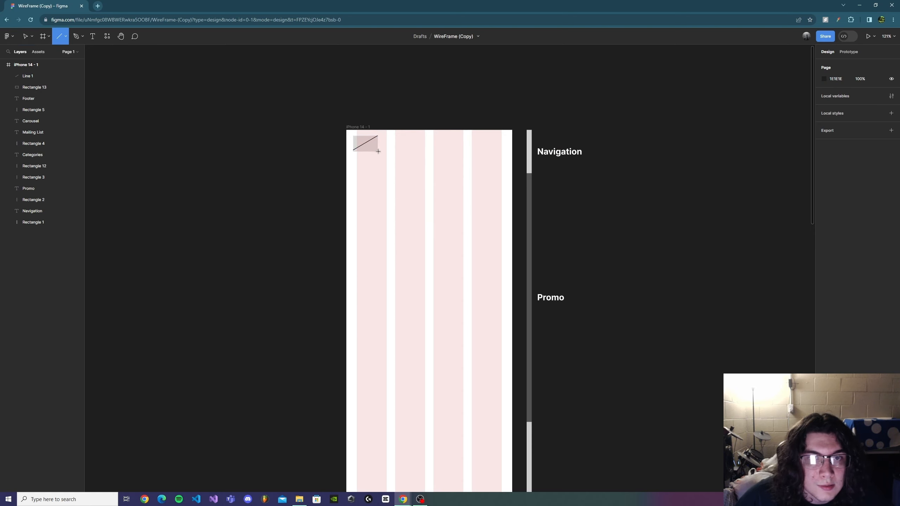
{"action": "left_click_drag", "start_coordinate": [379, 151], "coordinate": [353, 137]}
{"action": "left_click", "coordinate": [411, 172]}
{"action": "left_click_drag", "start_coordinate": [403, 161], "coordinate": [351, 134]}
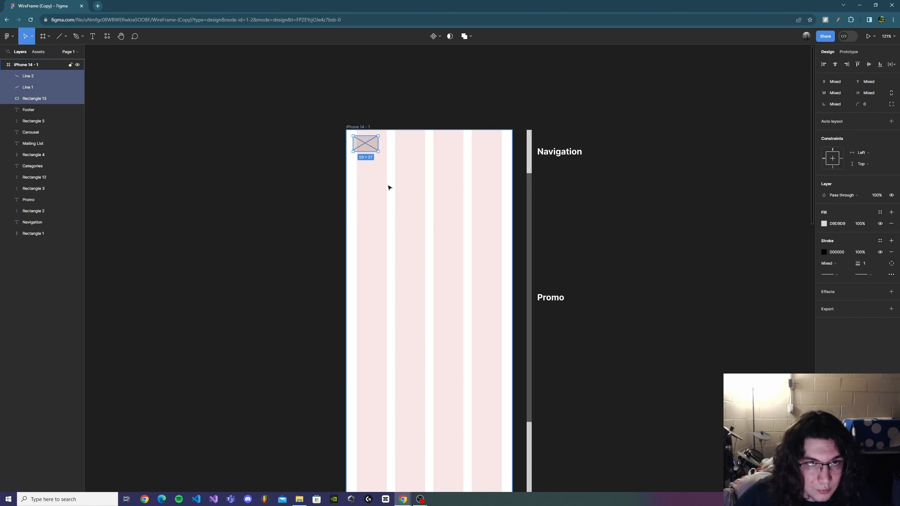
{"action": "key", "text": "ctrl+g"}
{"action": "left_click_drag", "start_coordinate": [365, 150], "coordinate": [492, 152]}
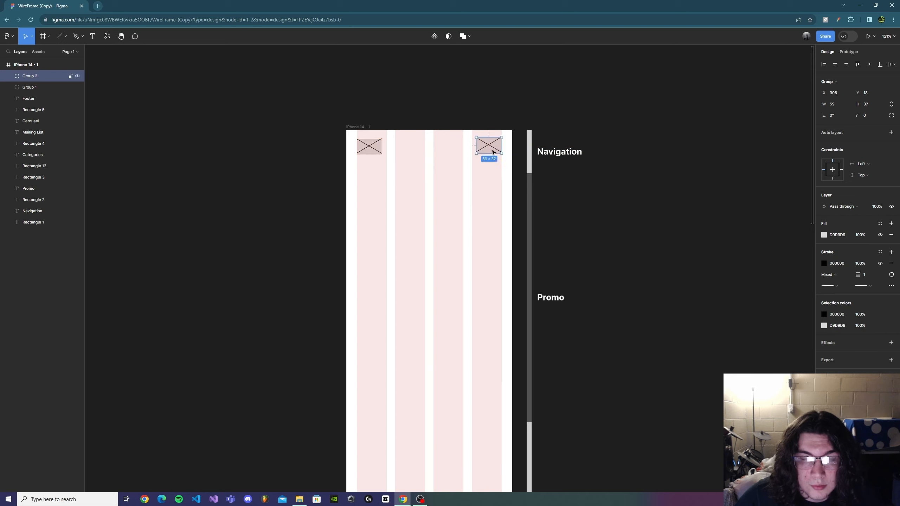
{"action": "left_click", "coordinate": [446, 201]}
Step: Add a text label "Hamburger Icon" above the frame's top-left corner
{"action": "left_click", "coordinate": [92, 36]}
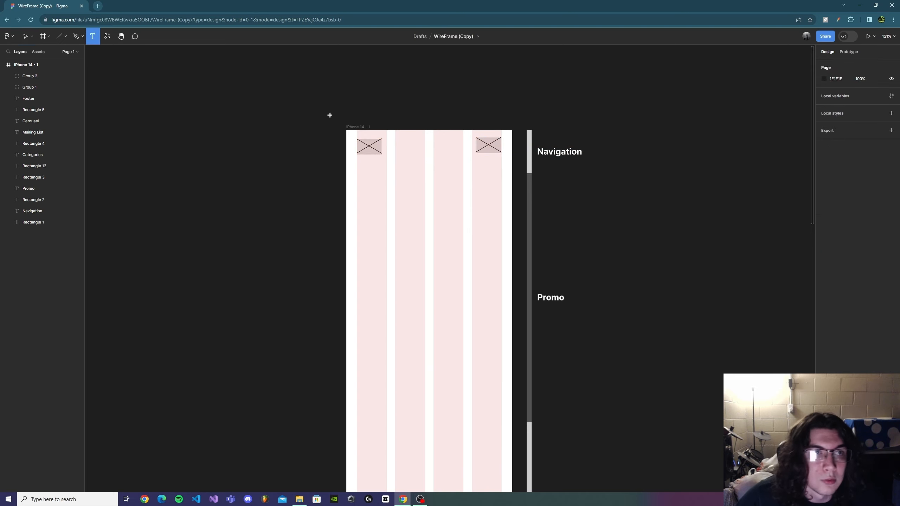
{"action": "left_click", "coordinate": [362, 121]}
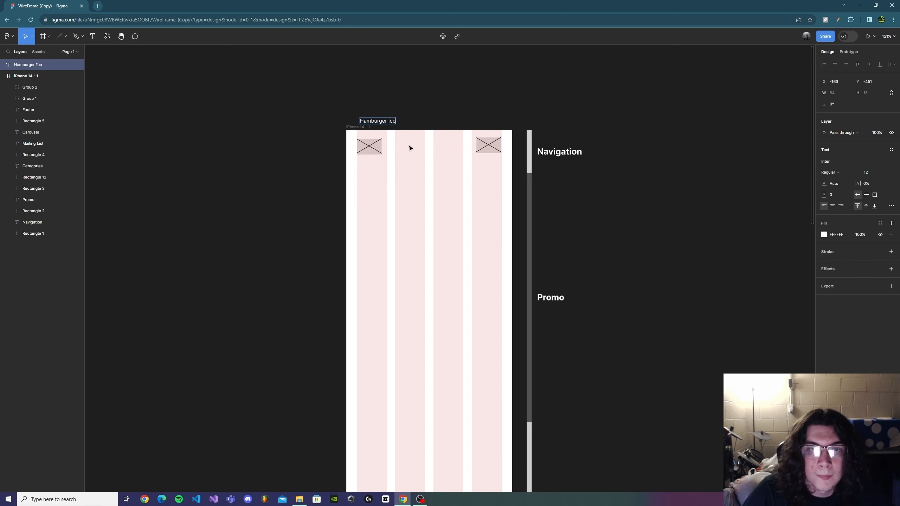
{"action": "left_click", "coordinate": [394, 119]}
{"action": "left_click_drag", "start_coordinate": [395, 123], "coordinate": [386, 122]}
{"action": "left_click", "coordinate": [421, 109]}
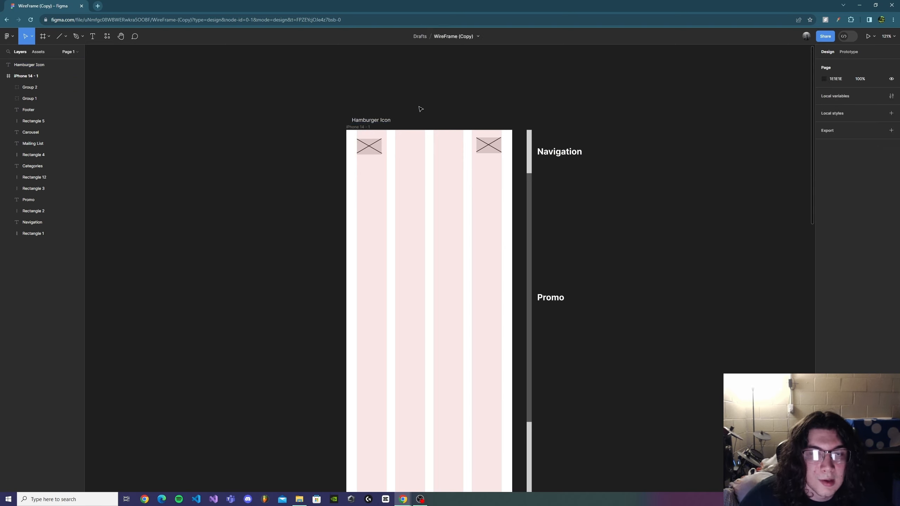
Step: Delete both placeholder groups and the "Hamburger Icon" label
{"action": "left_click", "coordinate": [379, 155]}
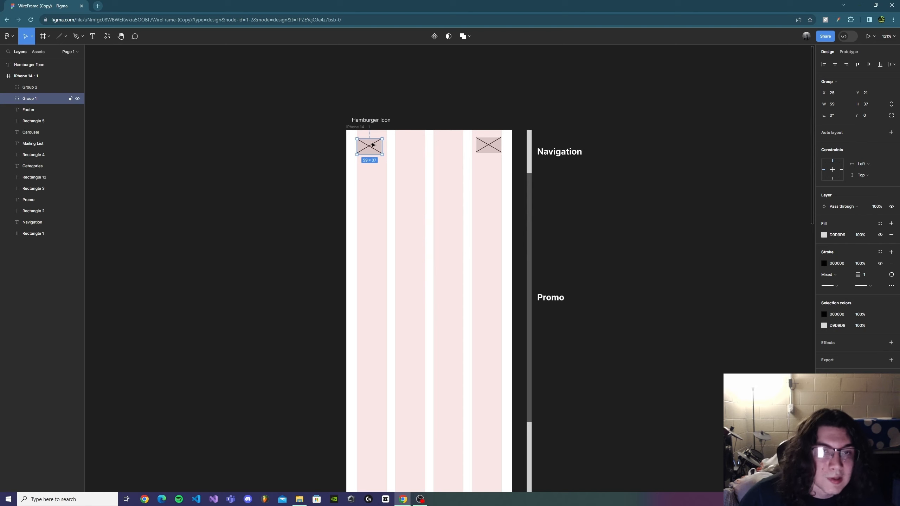
{"action": "key", "text": "Delete"}
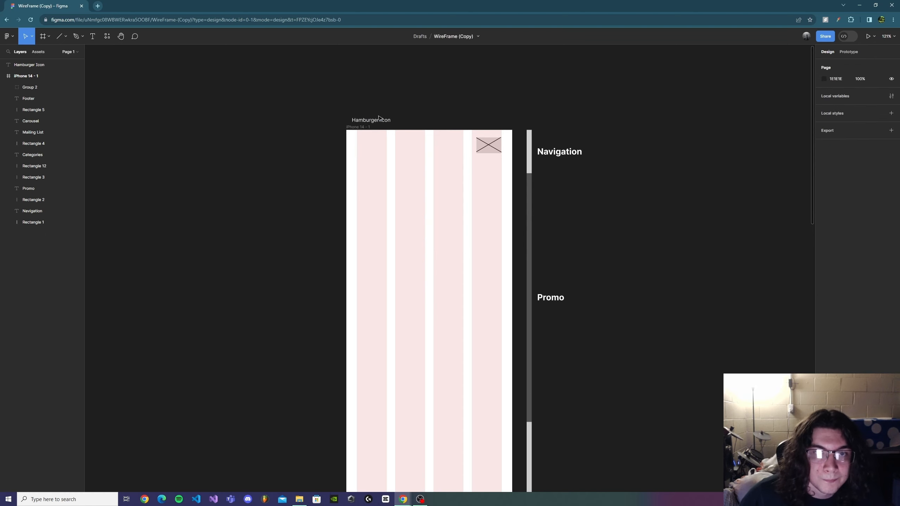
{"action": "left_click", "coordinate": [371, 120]}
{"action": "key", "text": "Delete"}
{"action": "left_click", "coordinate": [489, 145]}
{"action": "key", "text": "Delete"}
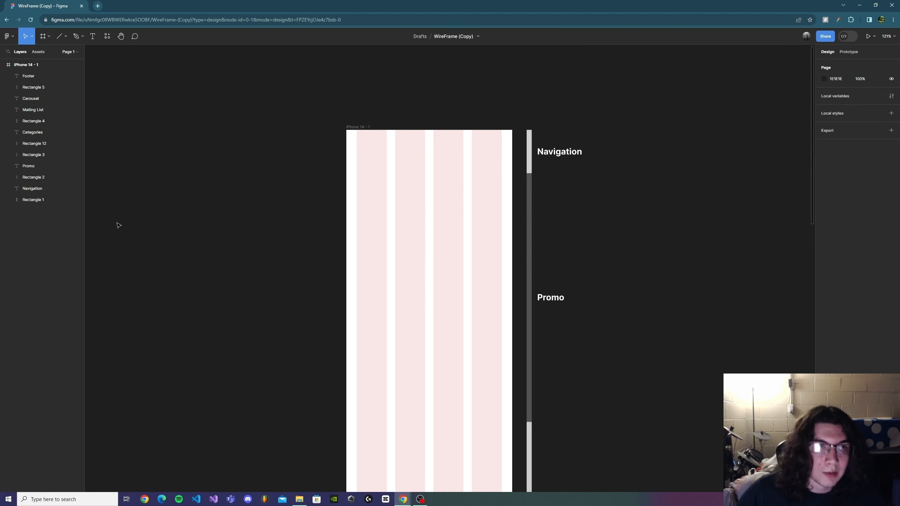
Step: Open the Noun Project site and tile its window beside Figma
{"action": "mouse_move", "coordinate": [415, 500]}
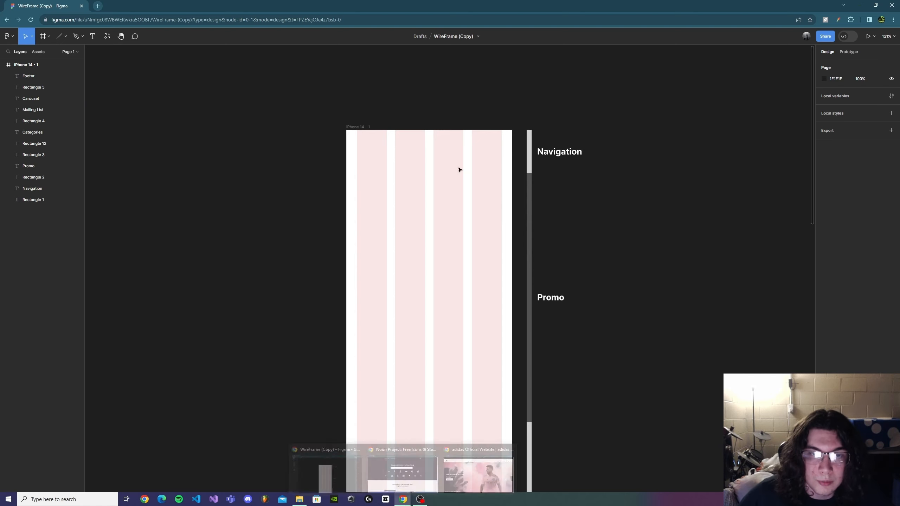
{"action": "left_click", "coordinate": [402, 464]}
{"action": "left_click_drag", "start_coordinate": [468, 7], "coordinate": [0, 122]}
{"action": "left_click_drag", "start_coordinate": [614, 3], "coordinate": [0, 122]}
{"action": "left_click", "coordinate": [584, 183]}
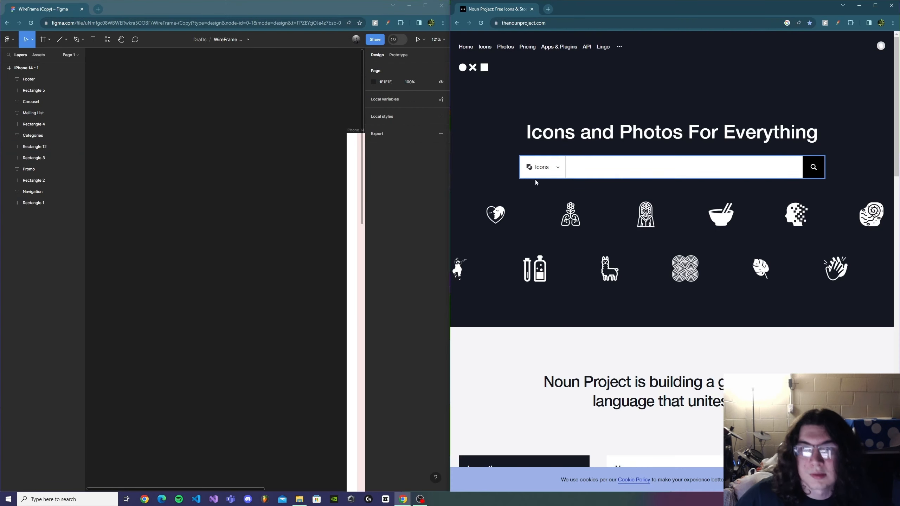
Step: Search Noun Project icons for "hamburger Icon"
{"action": "left_click", "coordinate": [653, 172]}
{"action": "left_click_drag", "start_coordinate": [270, 192], "coordinate": [67, 144]}
{"action": "left_click", "coordinate": [637, 172]}
{"action": "type", "text": "hamburge"}
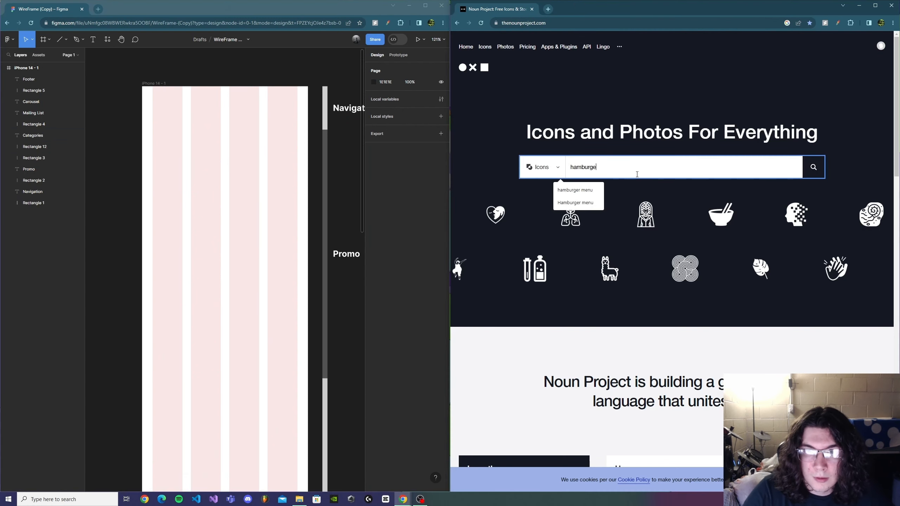
{"action": "type", "text": "Icon"}
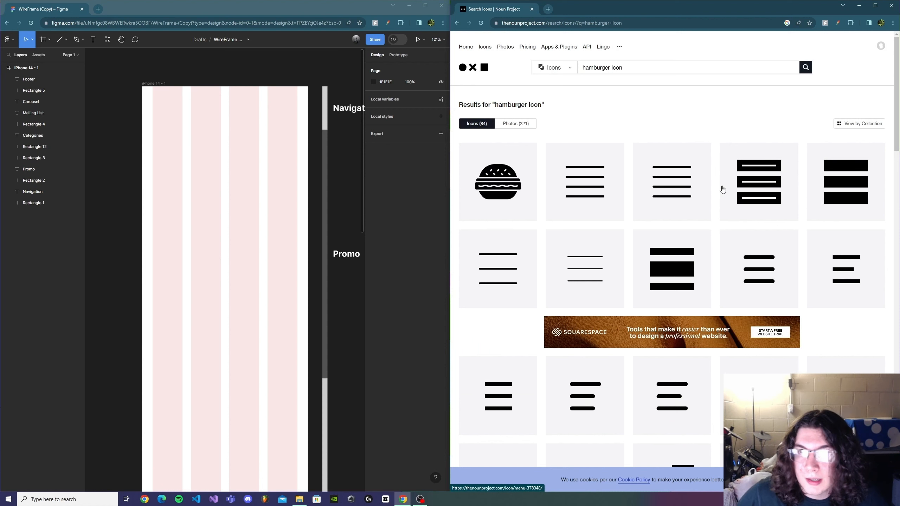
Step: Open a four-line menu icon and drag its image into the Figma canvas
{"action": "left_click", "coordinate": [584, 185]}
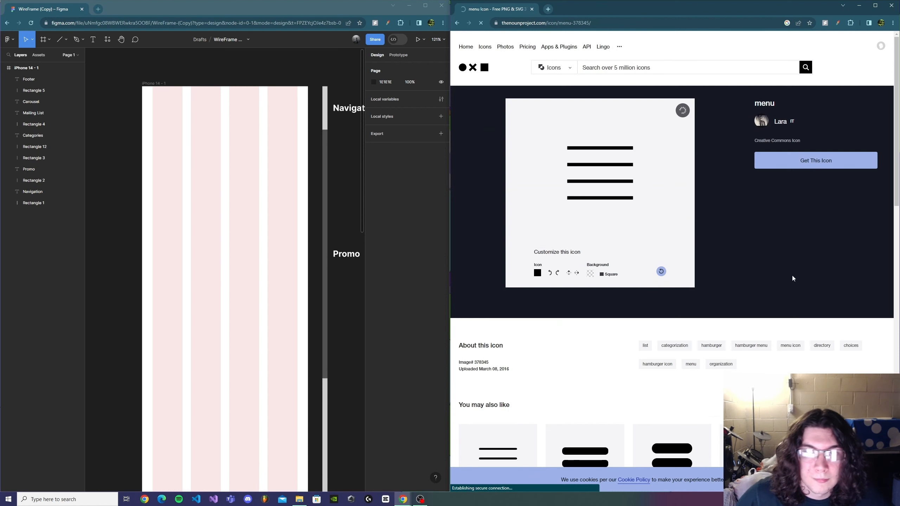
{"action": "left_click_drag", "start_coordinate": [621, 175], "coordinate": [187, 139]}
Step: Resize the menu icon to about 78 × 56 and place it at the frame's top-left corner
{"action": "left_click_drag", "start_coordinate": [336, 271], "coordinate": [170, 134]}
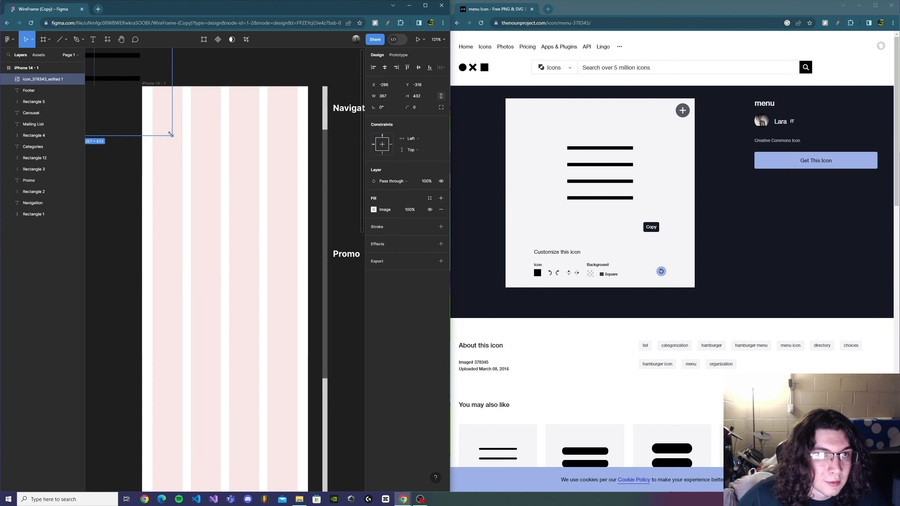
{"action": "left_click_drag", "start_coordinate": [143, 81], "coordinate": [268, 184]}
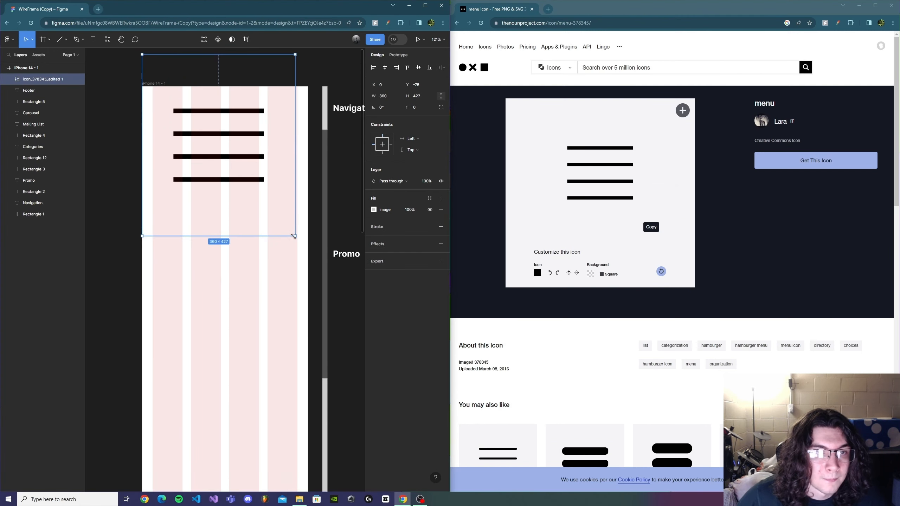
{"action": "left_click_drag", "start_coordinate": [294, 236], "coordinate": [165, 103]}
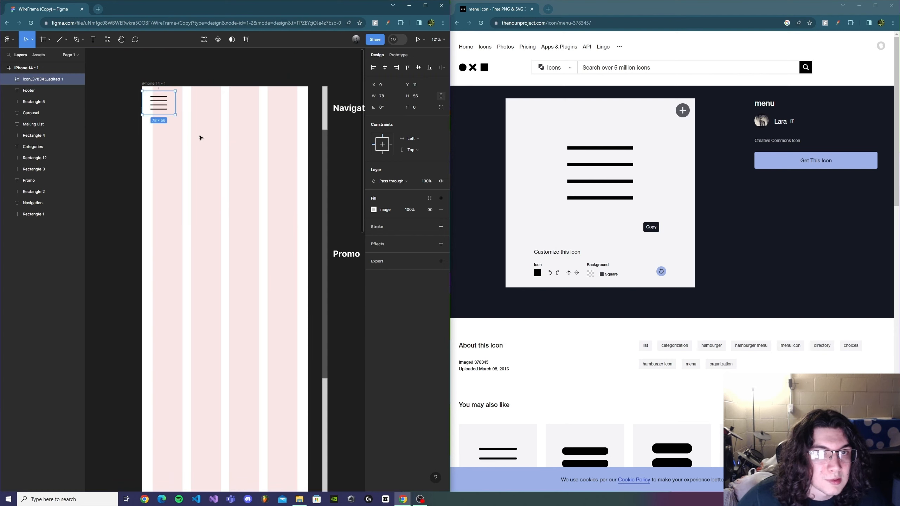
{"action": "left_click", "coordinate": [260, 171]}
Step: Minimise Noun Project, return Figma to full screen, and look over the frame with the new icon
{"action": "scroll", "coordinate": [258, 156], "scroll_direction": "up", "scroll_amount": 1}
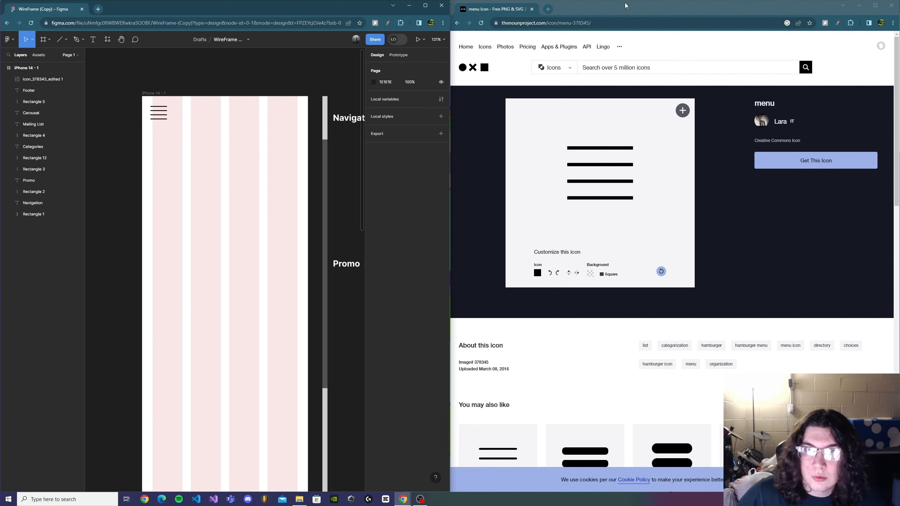
{"action": "left_click", "coordinate": [865, 9]}
{"action": "left_click", "coordinate": [425, 5]}
{"action": "scroll", "coordinate": [245, 157], "scroll_direction": "down", "scroll_amount": 5}
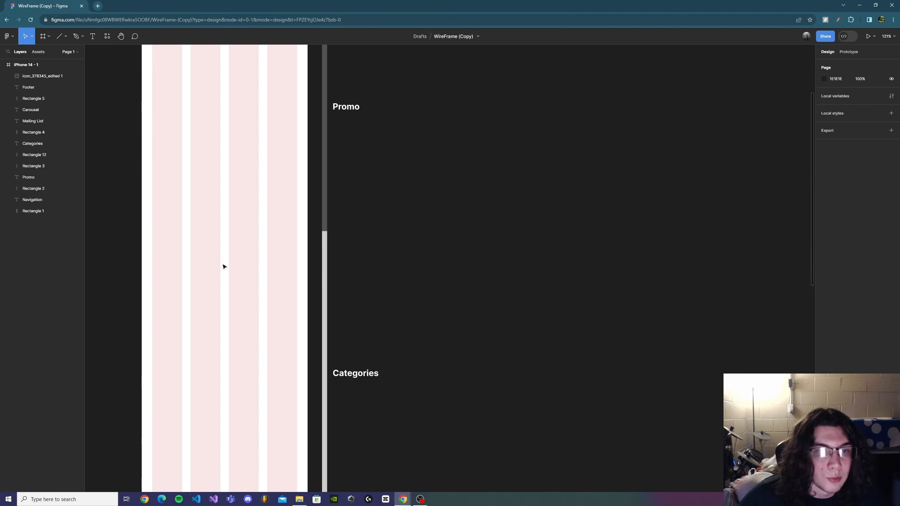
{"action": "left_click_drag", "start_coordinate": [237, 264], "coordinate": [371, 410]}
{"action": "scroll", "coordinate": [436, 276], "scroll_direction": "down", "scroll_amount": 2}
{"action": "left_click_drag", "start_coordinate": [524, 257], "coordinate": [510, 67]}
{"action": "left_click_drag", "start_coordinate": [473, 260], "coordinate": [447, 343]}
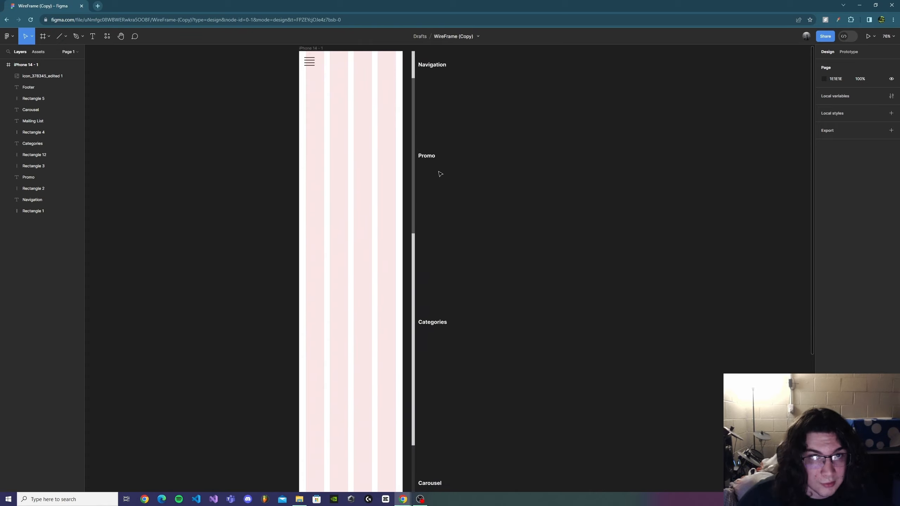
{"action": "scroll", "coordinate": [418, 170], "scroll_direction": "up", "scroll_amount": 2}
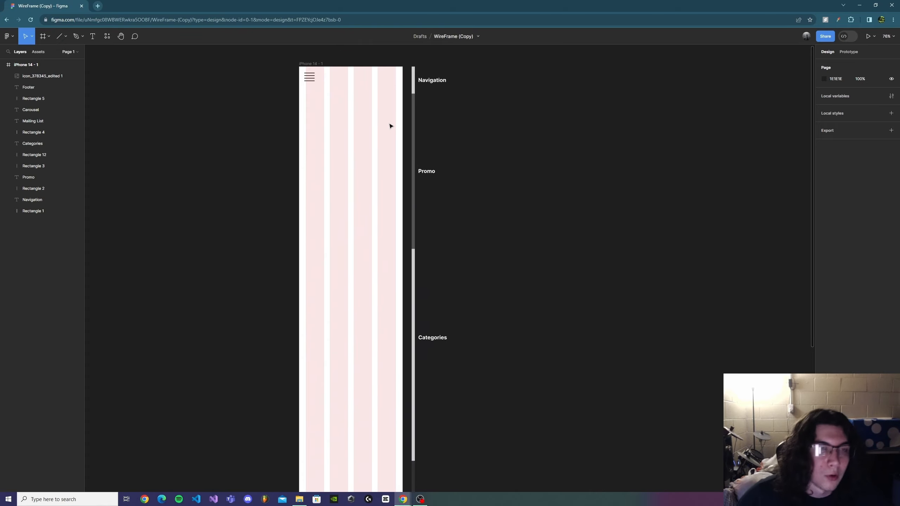
{"action": "left_click_drag", "start_coordinate": [399, 125], "coordinate": [403, 200]}
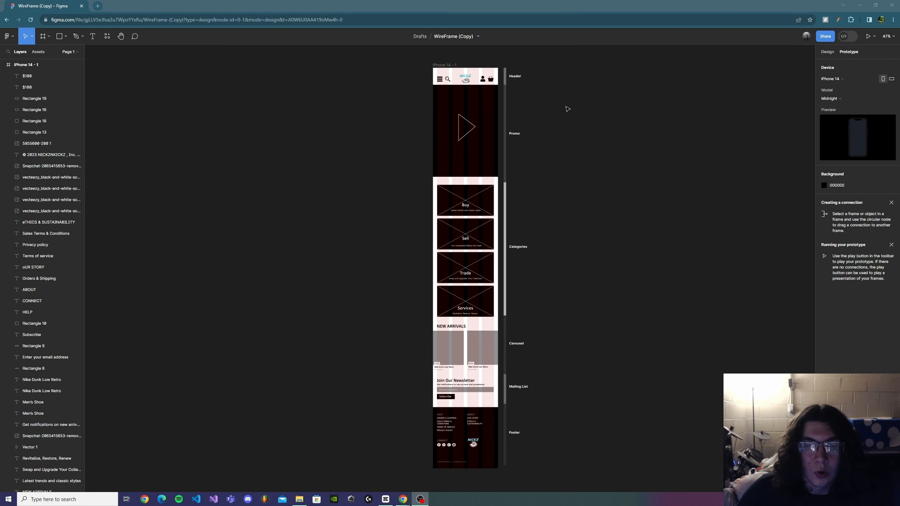
Step: Examine the earlier NICKZ wireframe's header, promo and categories sections for reference
{"action": "scroll", "coordinate": [510, 94], "scroll_direction": "up", "scroll_amount": 10}
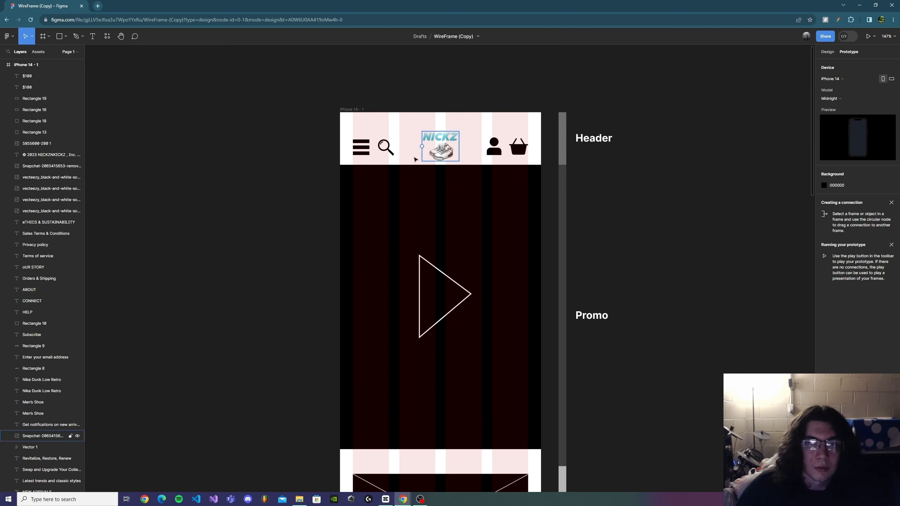
{"action": "scroll", "coordinate": [391, 149], "scroll_direction": "up", "scroll_amount": 2}
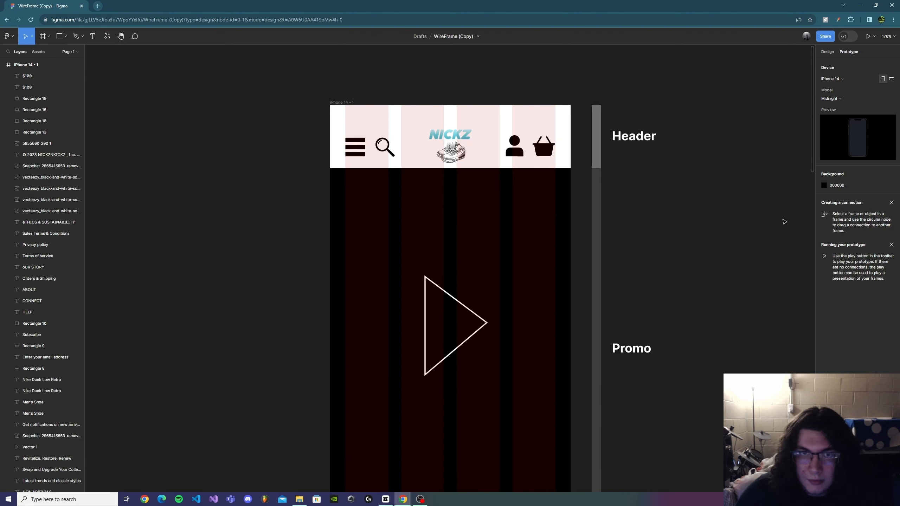
{"action": "scroll", "coordinate": [751, 198], "scroll_direction": "down", "scroll_amount": 2}
{"action": "scroll", "coordinate": [751, 199], "scroll_direction": "down", "scroll_amount": 1}
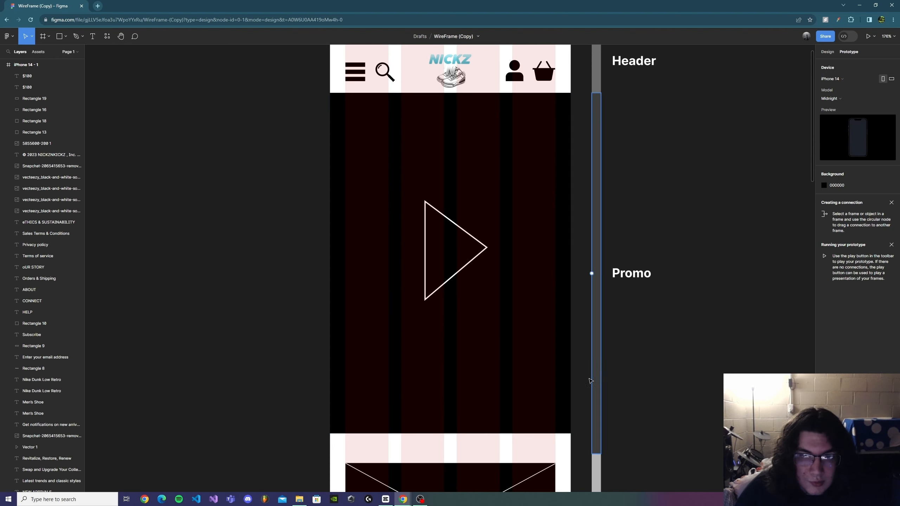
{"action": "scroll", "coordinate": [379, 157], "scroll_direction": "down", "scroll_amount": 2}
{"action": "scroll", "coordinate": [535, 258], "scroll_direction": "up", "scroll_amount": 3}
{"action": "scroll", "coordinate": [539, 298], "scroll_direction": "down", "scroll_amount": 4}
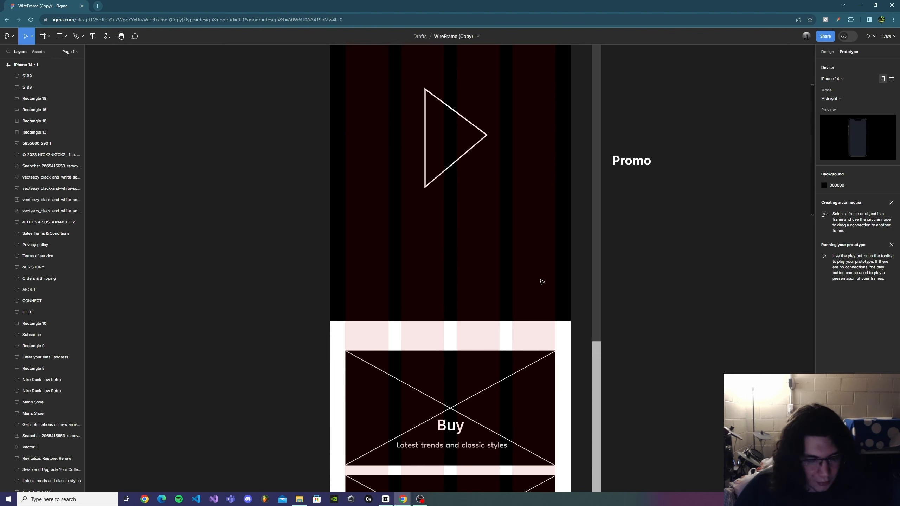
{"action": "scroll", "coordinate": [541, 281], "scroll_direction": "down", "scroll_amount": 3}
{"action": "left_click_drag", "start_coordinate": [650, 320], "coordinate": [596, 145]}
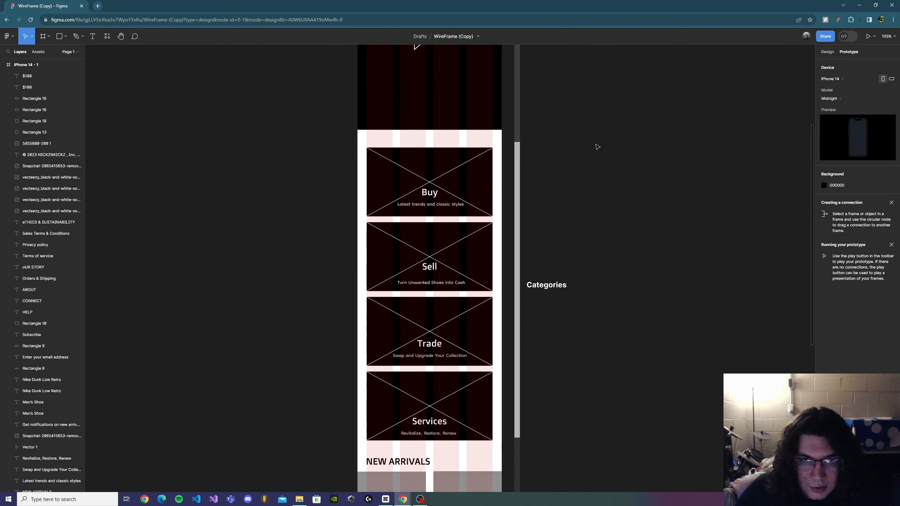
Step: Examine the Buy, Sell, Trade and Services category cards and the New Arrivals section of the frame
{"action": "scroll", "coordinate": [550, 213], "scroll_direction": "up", "scroll_amount": 2}
{"action": "scroll", "coordinate": [556, 265], "scroll_direction": "up", "scroll_amount": 1}
{"action": "left_click", "coordinate": [398, 244]}
{"action": "left_click", "coordinate": [377, 138]}
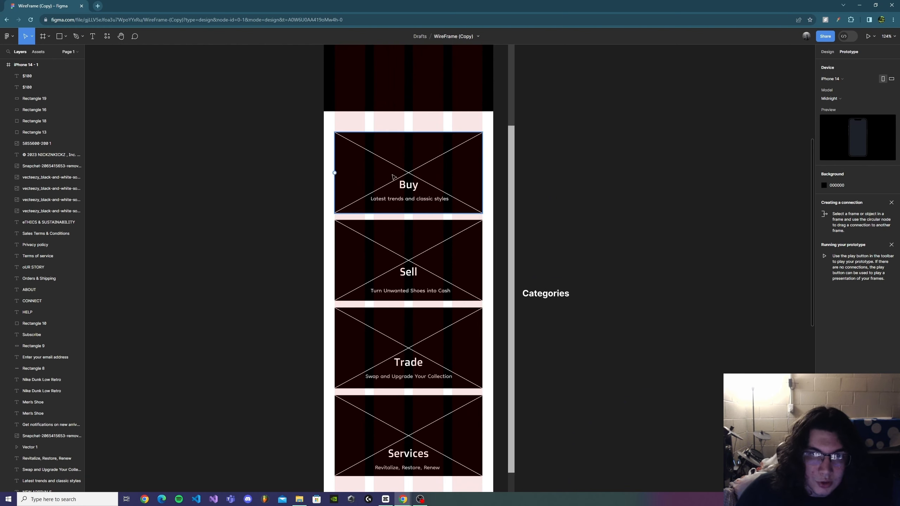
{"action": "left_click", "coordinate": [443, 202]}
{"action": "scroll", "coordinate": [454, 203], "scroll_direction": "down", "scroll_amount": 1}
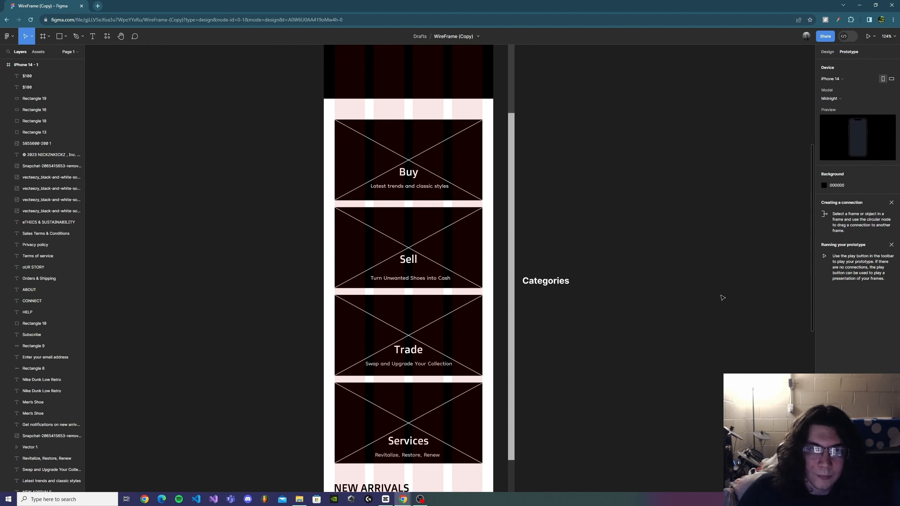
{"action": "left_click_drag", "start_coordinate": [447, 108], "coordinate": [485, 205]}
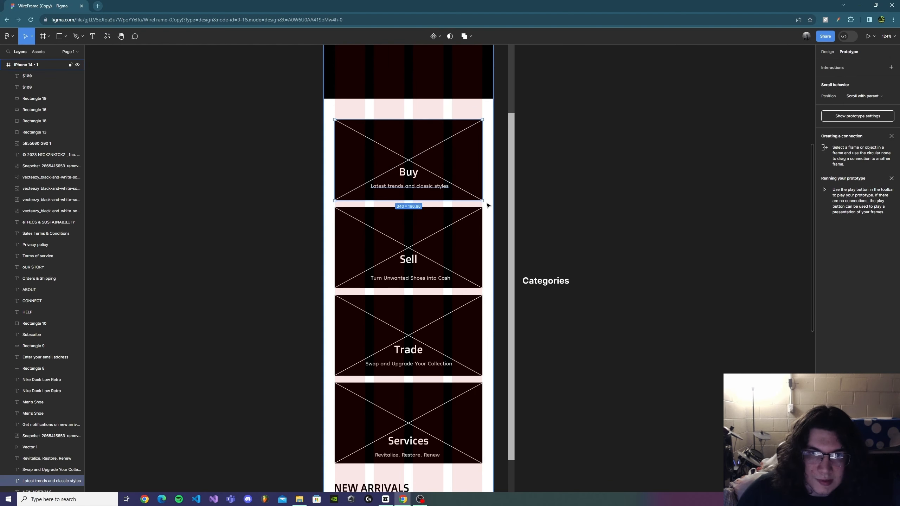
{"action": "left_click", "coordinate": [552, 223]}
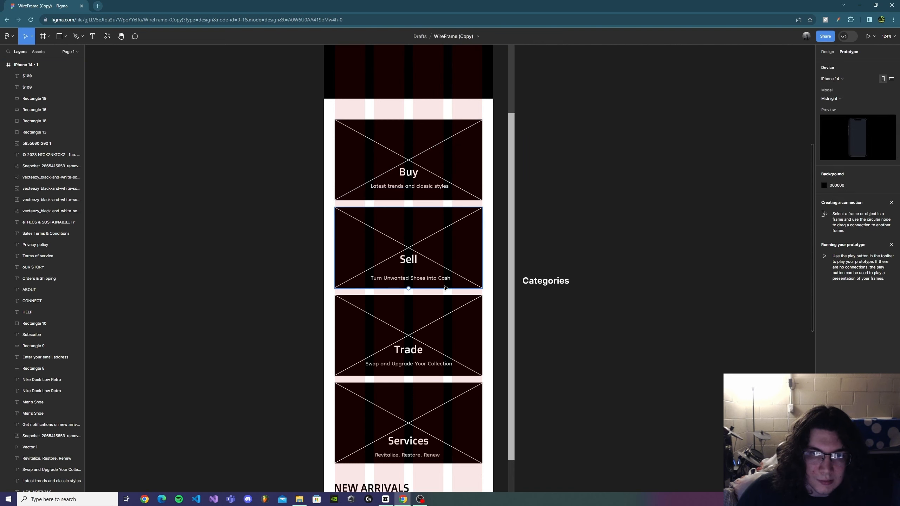
{"action": "scroll", "coordinate": [484, 280], "scroll_direction": "down", "scroll_amount": 3}
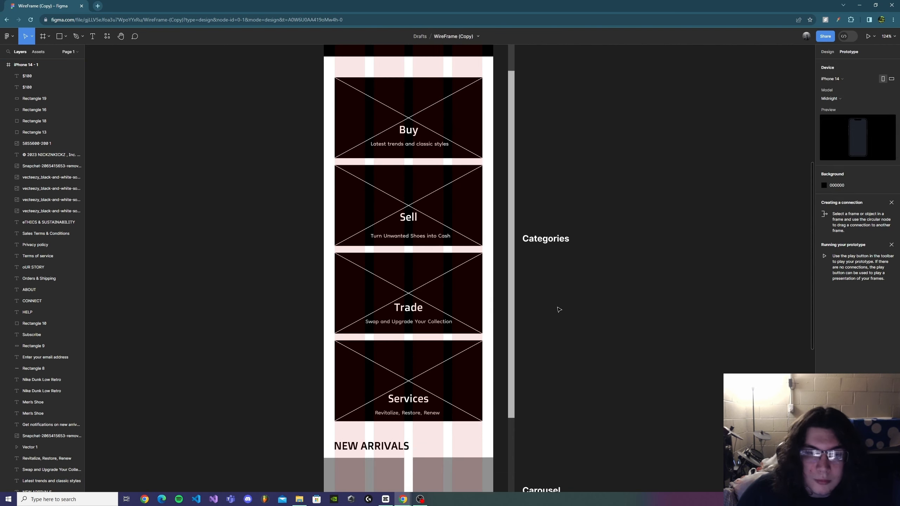
{"action": "scroll", "coordinate": [563, 354], "scroll_direction": "down", "scroll_amount": 6}
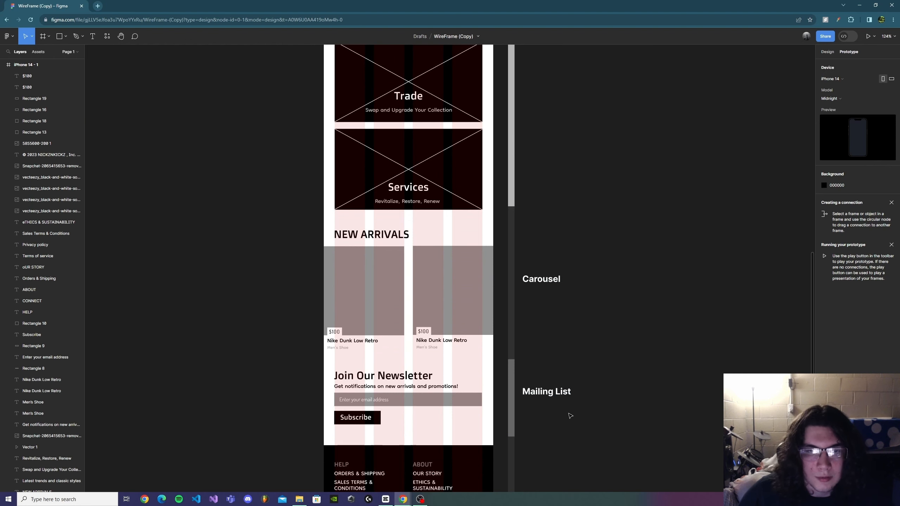
{"action": "scroll", "coordinate": [488, 261], "scroll_direction": "down", "scroll_amount": 1}
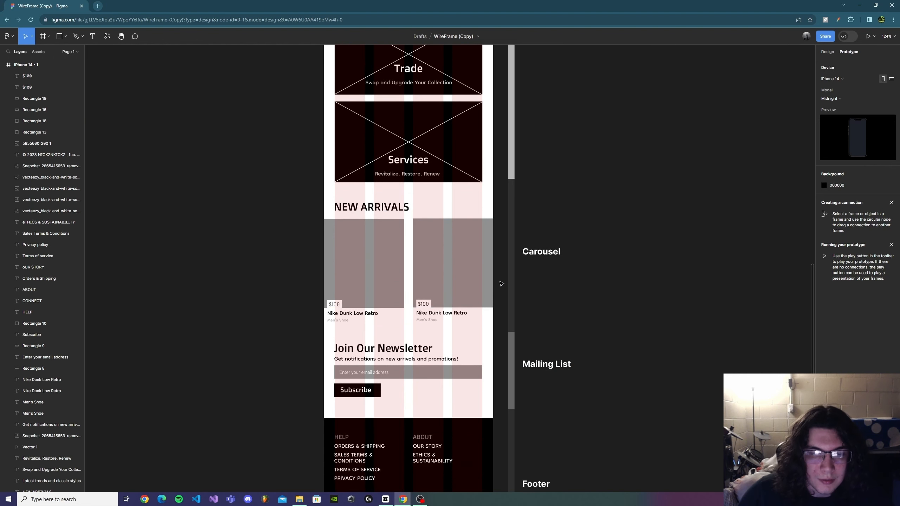
{"action": "scroll", "coordinate": [501, 284], "scroll_direction": "down", "scroll_amount": 1}
{"action": "scroll", "coordinate": [443, 281], "scroll_direction": "up", "scroll_amount": 2, "text": "ctrl"}
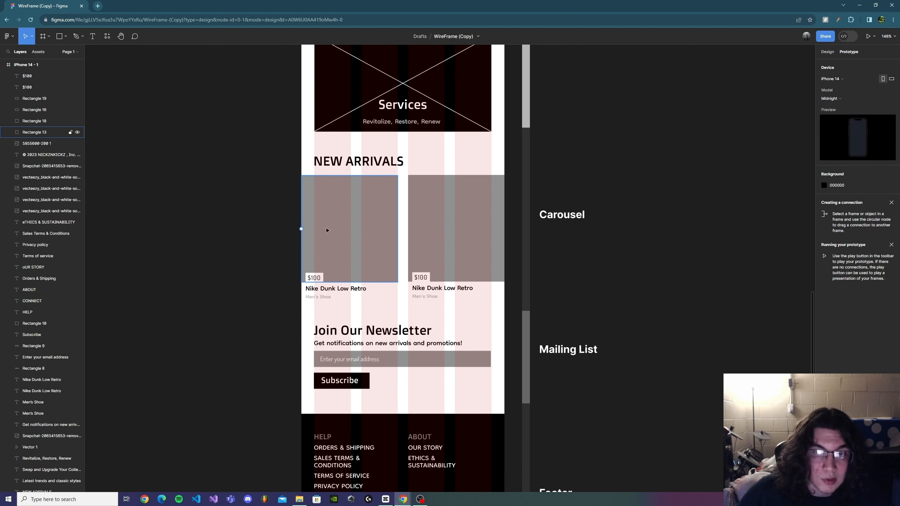
Step: Try shifting the NEW ARRIVALS heading to the right, then undo the move
{"action": "left_click", "coordinate": [333, 219]}
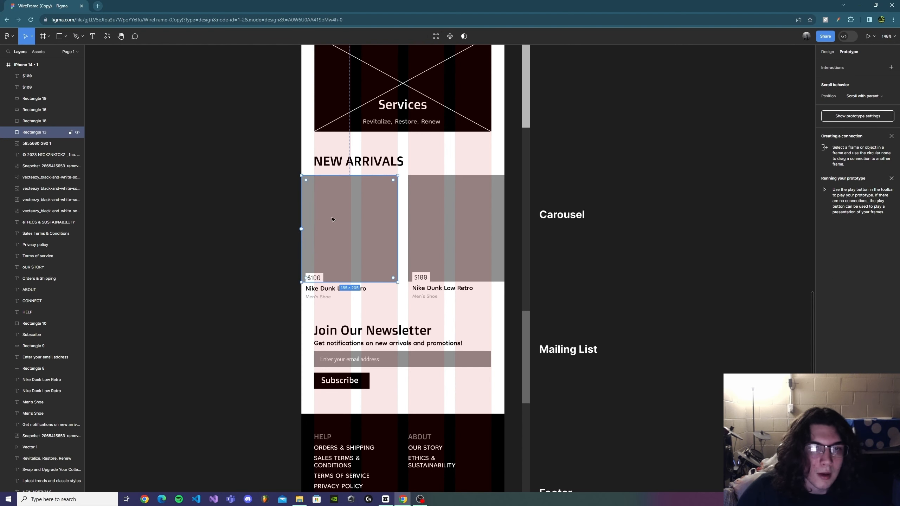
{"action": "left_click", "coordinate": [269, 248]}
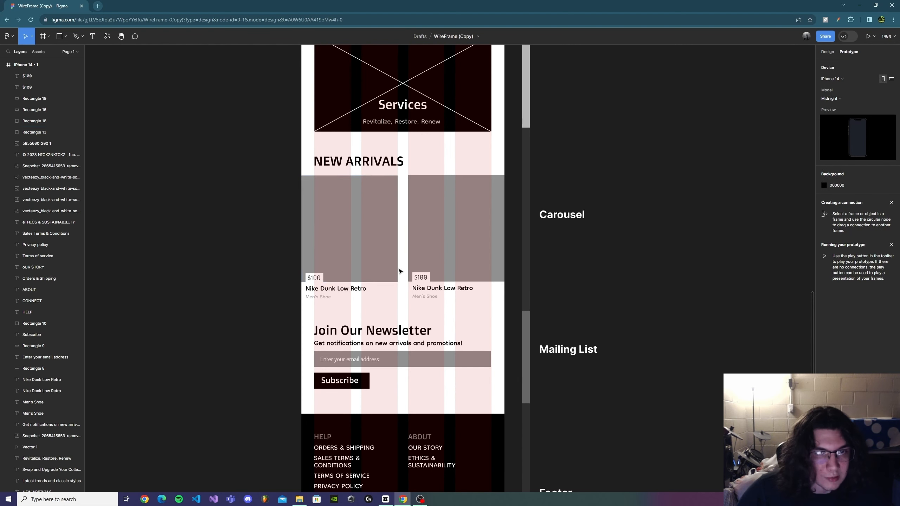
{"action": "left_click_drag", "start_coordinate": [336, 165], "coordinate": [359, 164]}
{"action": "left_click", "coordinate": [705, 255]}
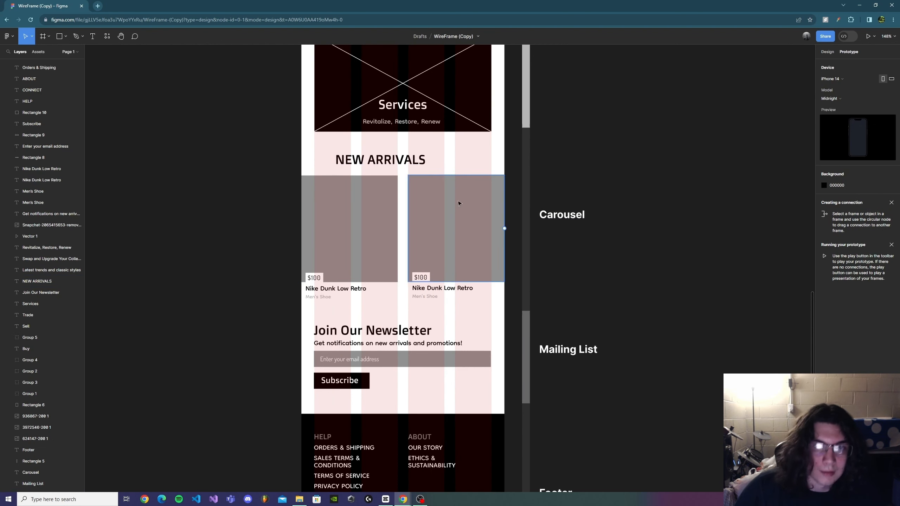
{"action": "key", "text": "ctrl+z"}
{"action": "key", "text": "ctrl+z"}
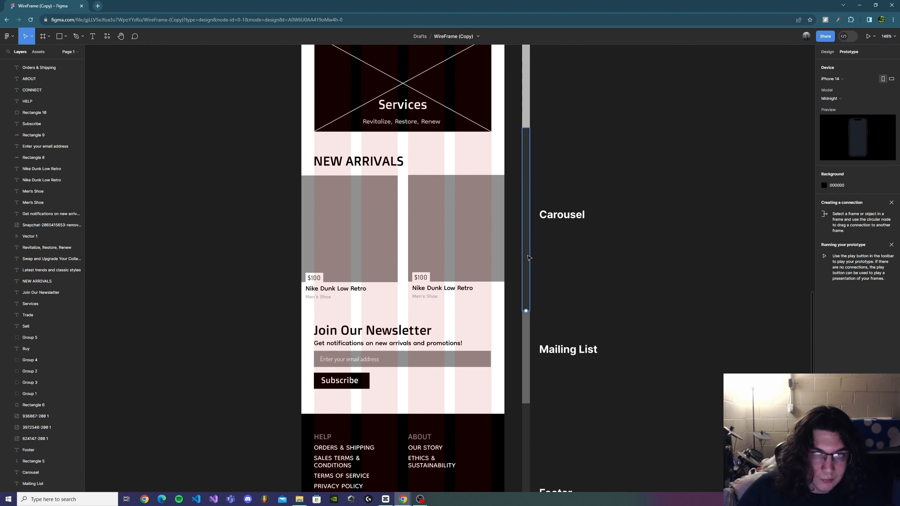
Step: Examine the New Arrivals products, newsletter signup and footer at the bottom of the frame
{"action": "scroll", "coordinate": [443, 304], "scroll_direction": "down", "scroll_amount": 1}
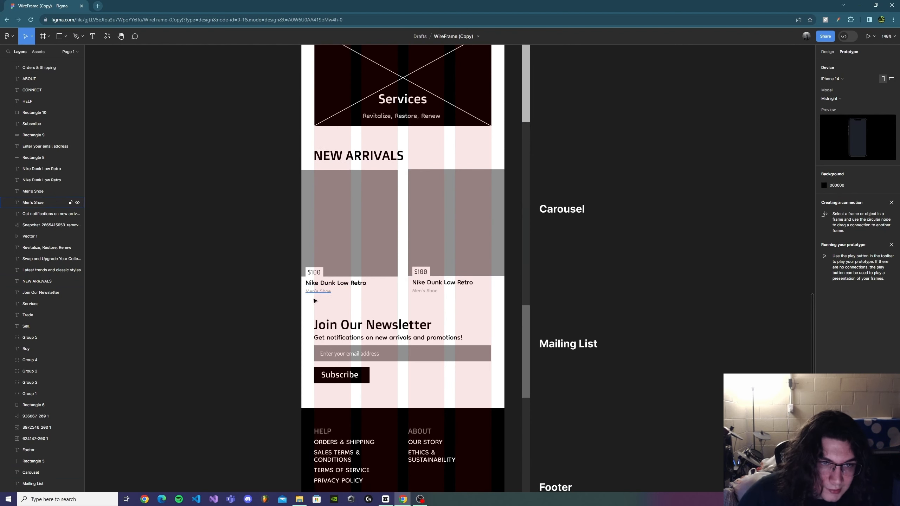
{"action": "scroll", "coordinate": [311, 297], "scroll_direction": "up", "scroll_amount": 5}
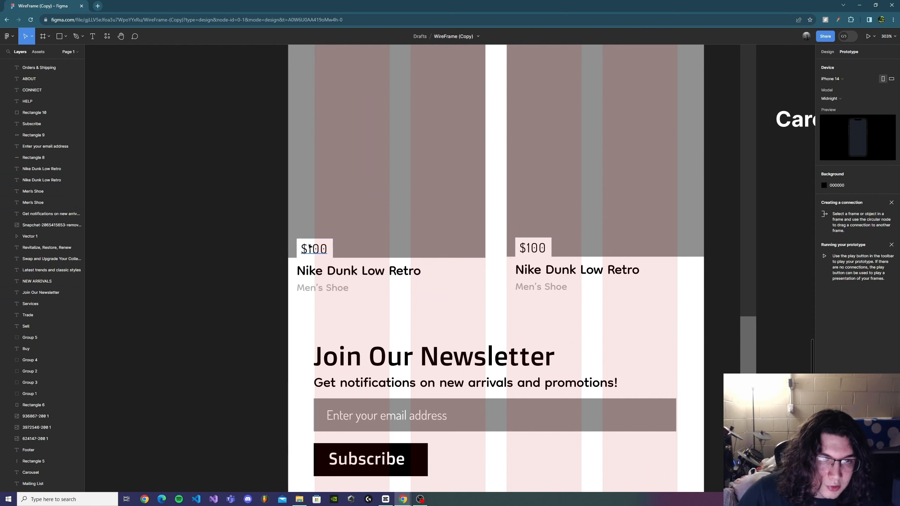
{"action": "scroll", "coordinate": [658, 332], "scroll_direction": "down", "scroll_amount": 5}
{"action": "left_click_drag", "start_coordinate": [705, 330], "coordinate": [588, 297]}
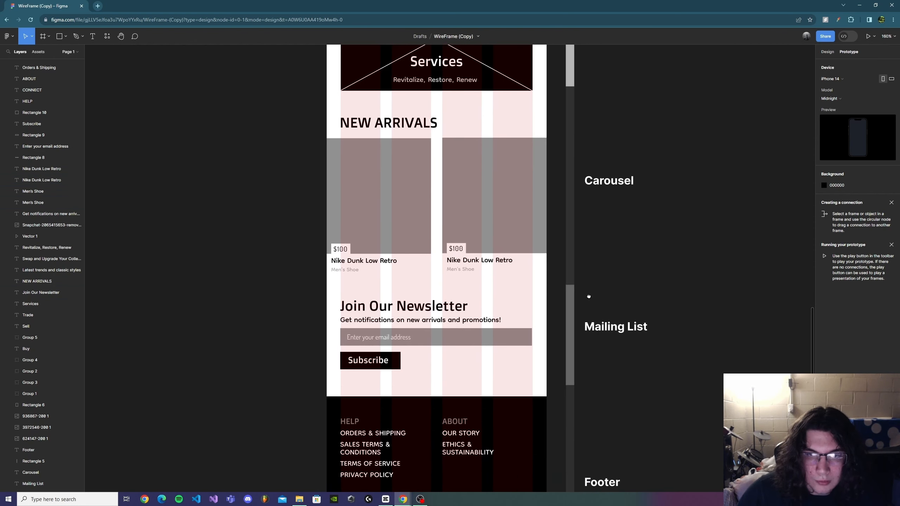
{"action": "scroll", "coordinate": [712, 288], "scroll_direction": "down", "scroll_amount": 2}
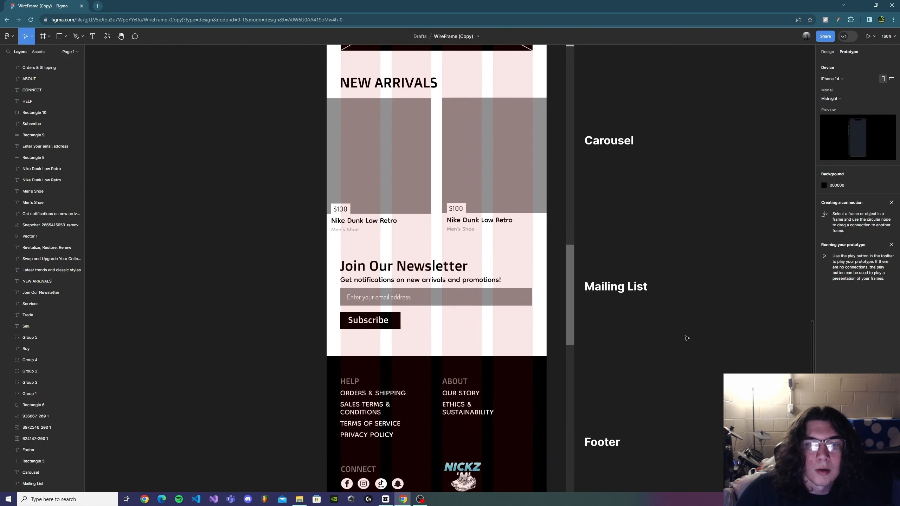
{"action": "scroll", "coordinate": [649, 318], "scroll_direction": "down", "scroll_amount": 1}
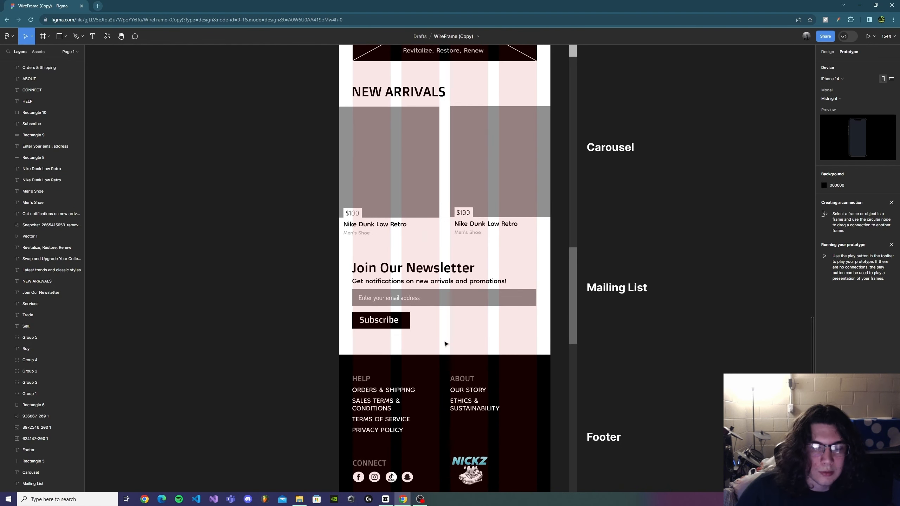
{"action": "scroll", "coordinate": [492, 337], "scroll_direction": "down", "scroll_amount": 5}
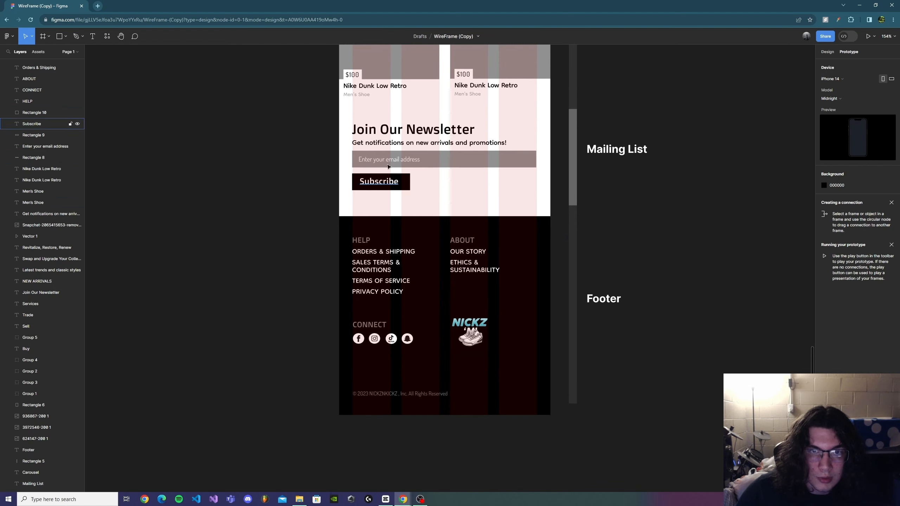
{"action": "scroll", "coordinate": [531, 337], "scroll_direction": "down", "scroll_amount": 1}
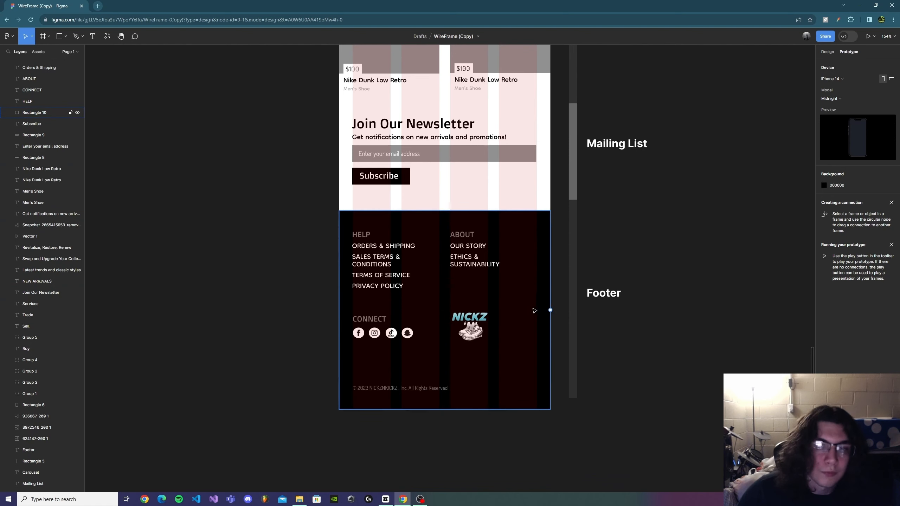
{"action": "scroll", "coordinate": [617, 271], "scroll_direction": "down", "scroll_amount": 1}
{"action": "scroll", "coordinate": [649, 312], "scroll_direction": "up", "scroll_amount": 5}
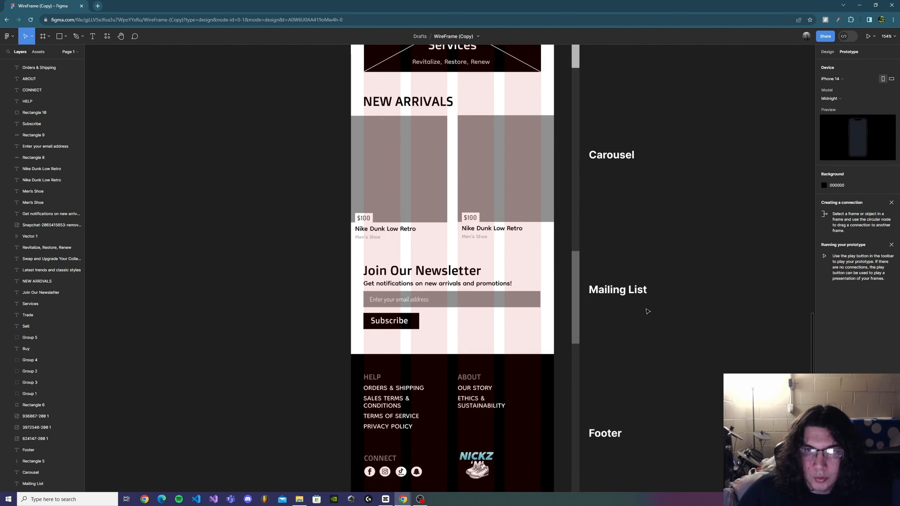
{"action": "scroll", "coordinate": [647, 309], "scroll_direction": "down", "scroll_amount": 2}
{"action": "left_click_drag", "start_coordinate": [647, 333], "coordinate": [609, 490]}
{"action": "left_click_drag", "start_coordinate": [659, 399], "coordinate": [629, 165]}
{"action": "scroll", "coordinate": [522, 351], "scroll_direction": "up", "scroll_amount": 3}
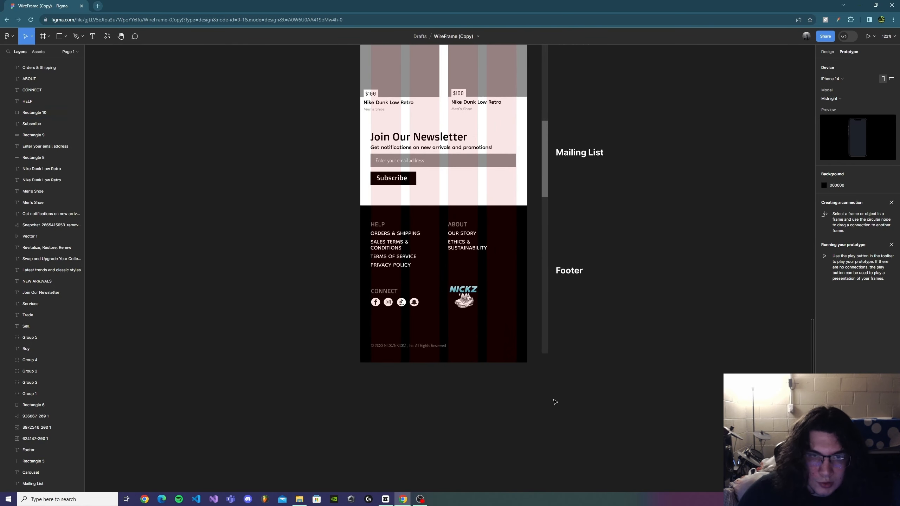
{"action": "scroll", "coordinate": [553, 394], "scroll_direction": "up", "scroll_amount": 1}
{"action": "scroll", "coordinate": [476, 197], "scroll_direction": "up", "scroll_amount": 3}
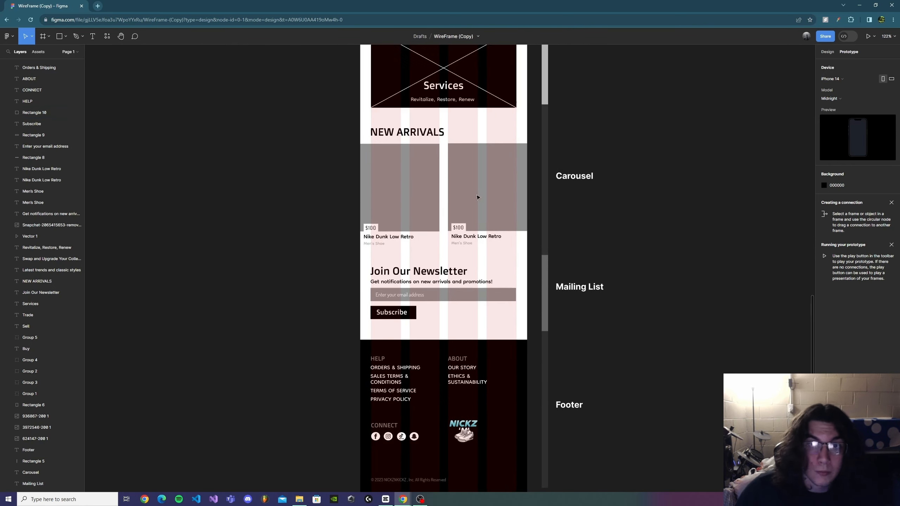
{"action": "scroll", "coordinate": [482, 320], "scroll_direction": "down", "scroll_amount": 1}
{"action": "scroll", "coordinate": [42, 177], "scroll_direction": "up", "scroll_amount": 10}
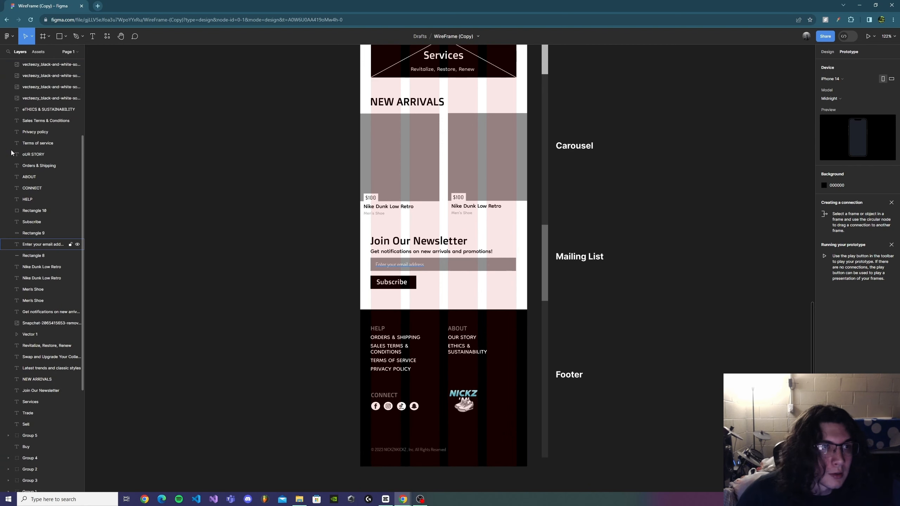
Step: Try extending the iPhone 14 frame's height, then return it to 390 × 2403
{"action": "left_click", "coordinate": [25, 65]}
{"action": "scroll", "coordinate": [549, 345], "scroll_direction": "down", "scroll_amount": 3}
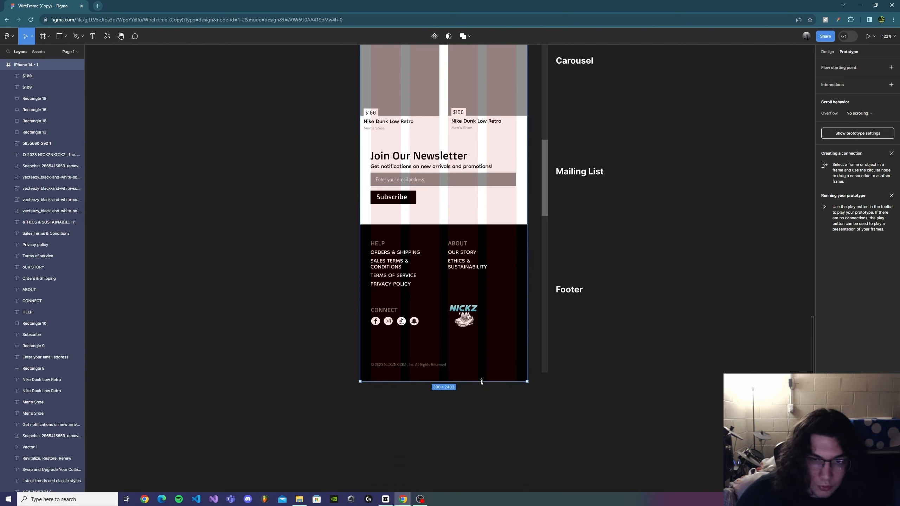
{"action": "left_click_drag", "start_coordinate": [481, 382], "coordinate": [484, 454]}
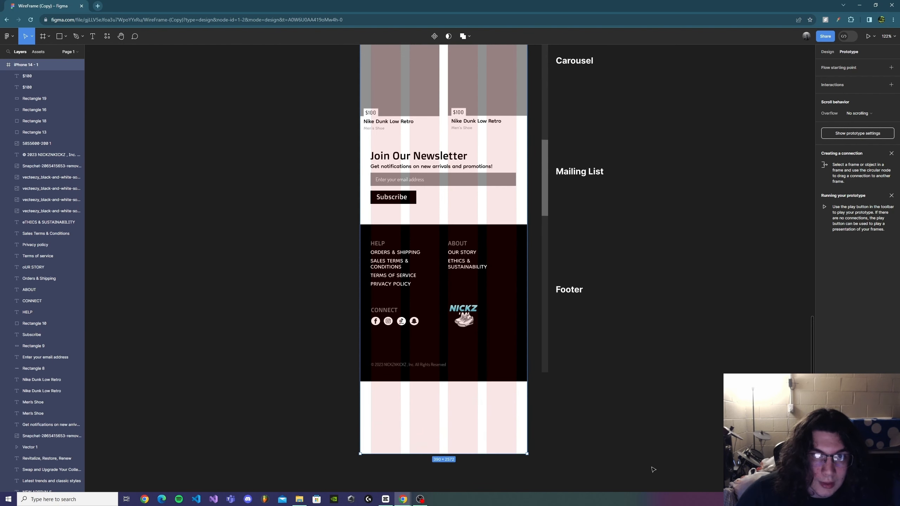
{"action": "scroll", "coordinate": [595, 337], "scroll_direction": "up", "scroll_amount": 4}
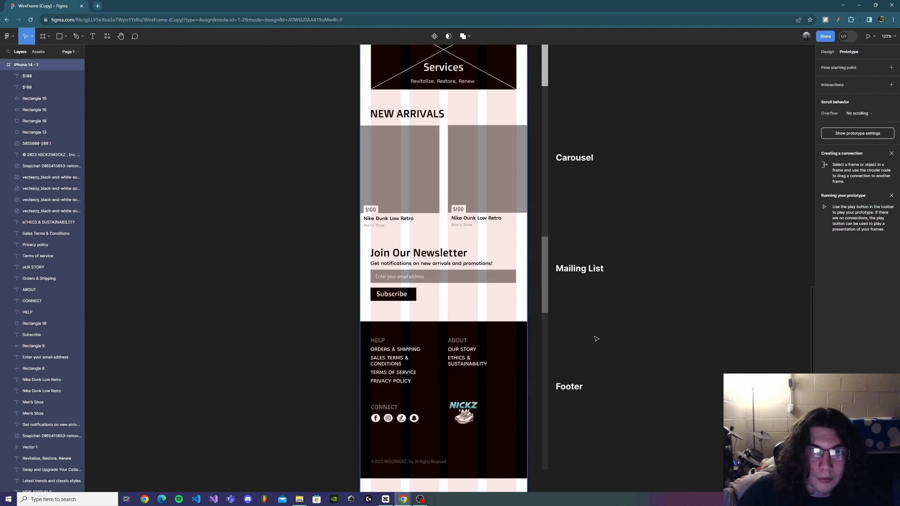
{"action": "scroll", "coordinate": [647, 203], "scroll_direction": "down", "scroll_amount": 5}
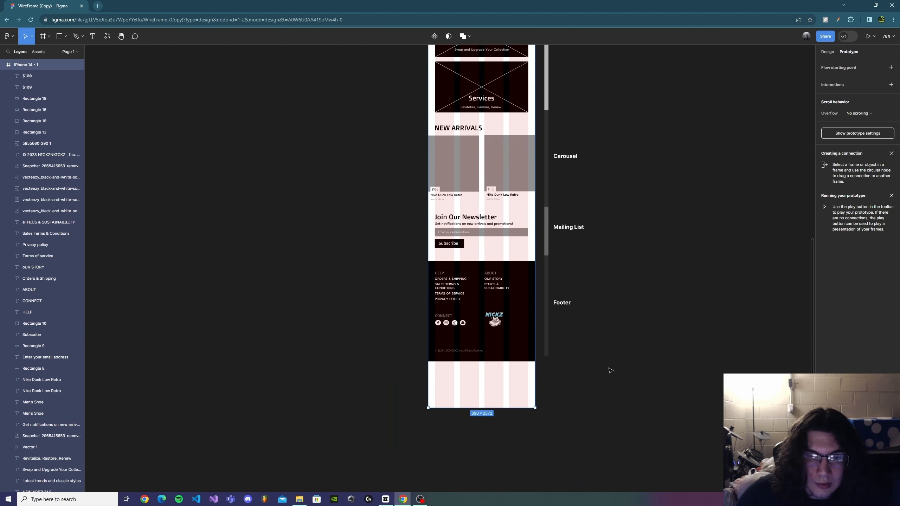
{"action": "left_click_drag", "start_coordinate": [519, 409], "coordinate": [519, 363]}
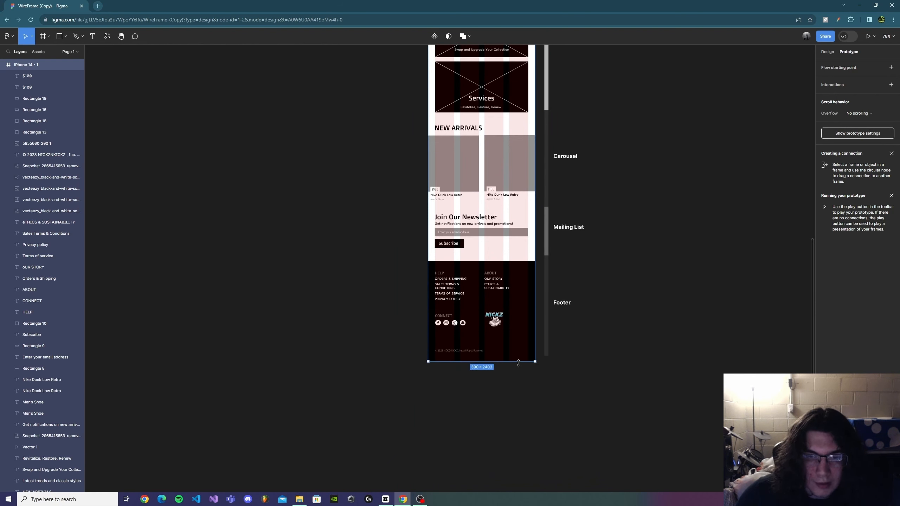
{"action": "left_click_drag", "start_coordinate": [518, 364], "coordinate": [528, 423]}
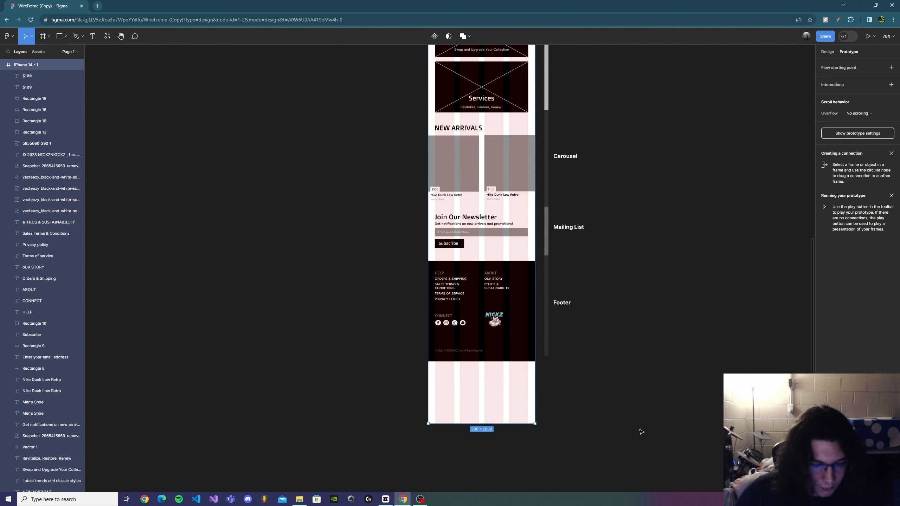
{"action": "key", "text": "ctrl+z"}
{"action": "scroll", "coordinate": [647, 253], "scroll_direction": "up", "scroll_amount": 6}
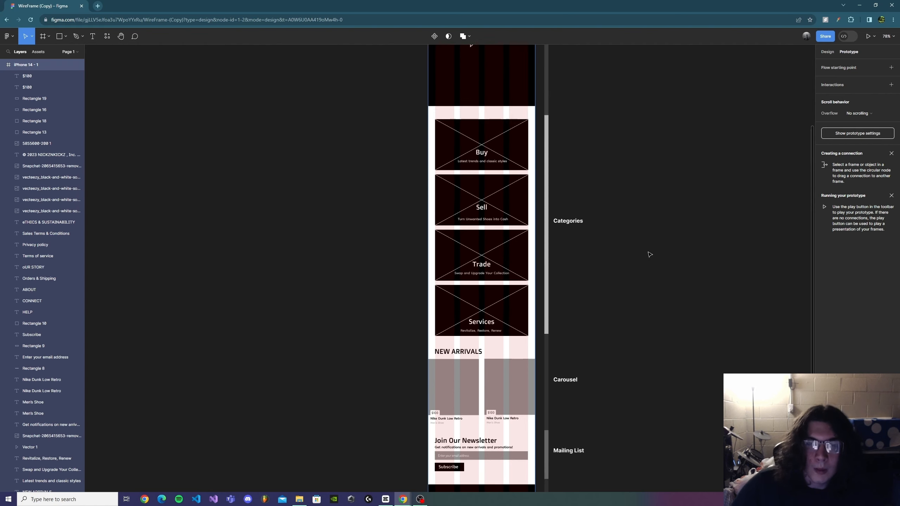
Step: Keep iPhone 14 as the prototype device and launch the prototype presentation
{"action": "scroll", "coordinate": [552, 372], "scroll_direction": "right", "scroll_amount": 2}
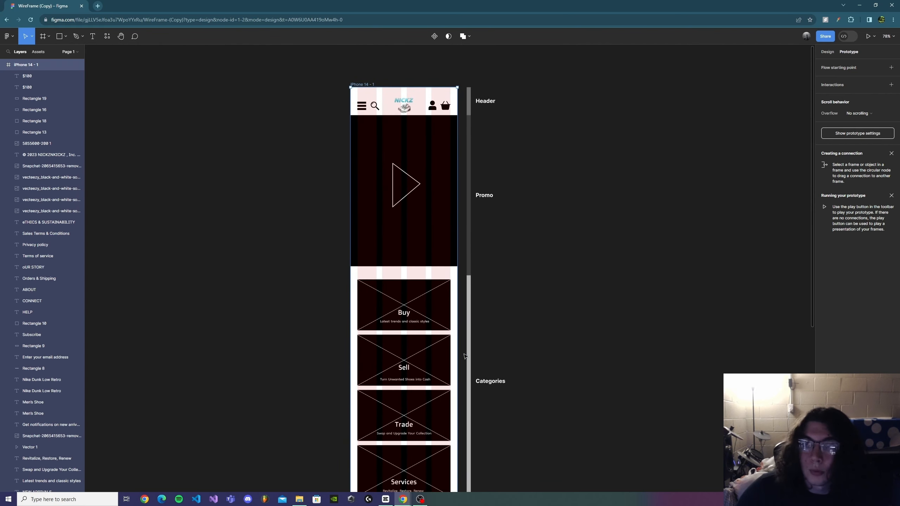
{"action": "left_click", "coordinate": [612, 242]}
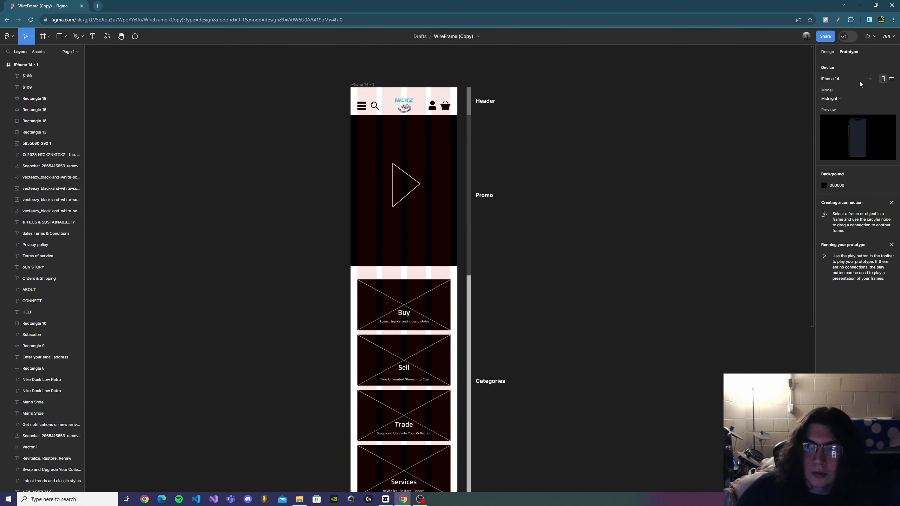
{"action": "left_click", "coordinate": [841, 80]}
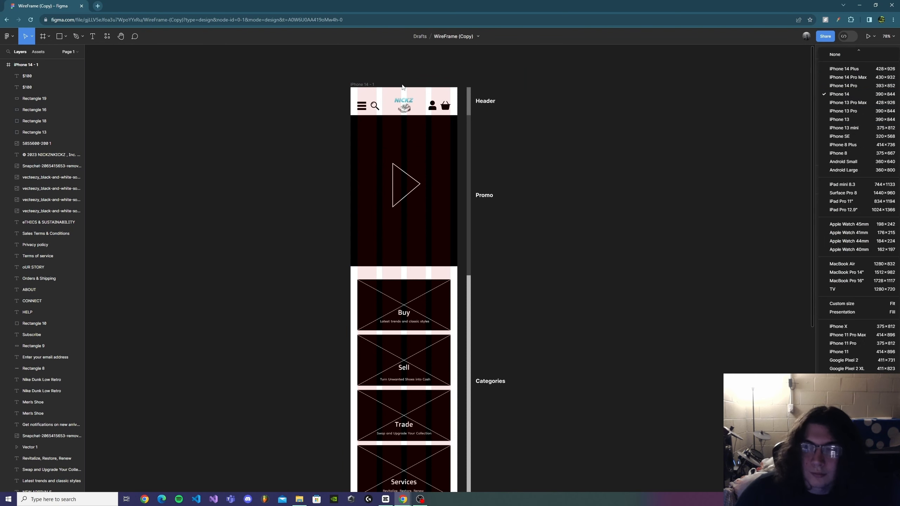
{"action": "left_click", "coordinate": [862, 94]}
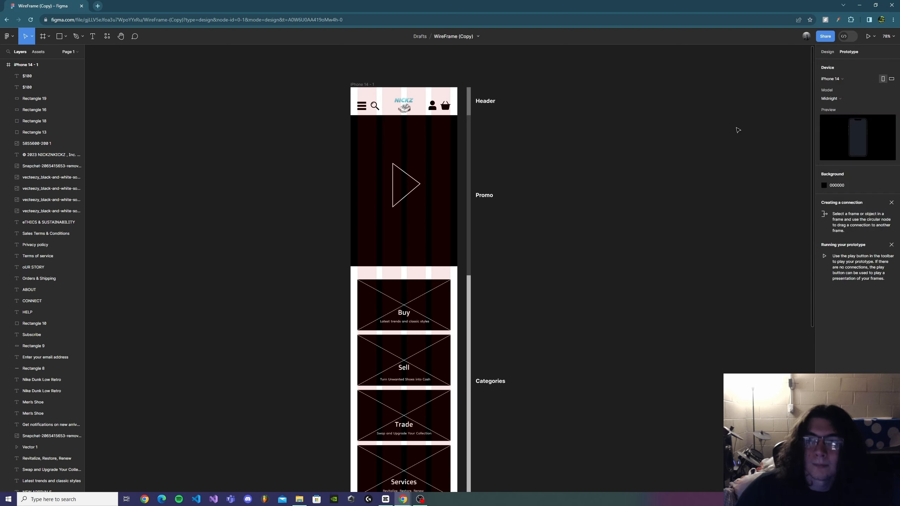
{"action": "left_click", "coordinate": [867, 36]}
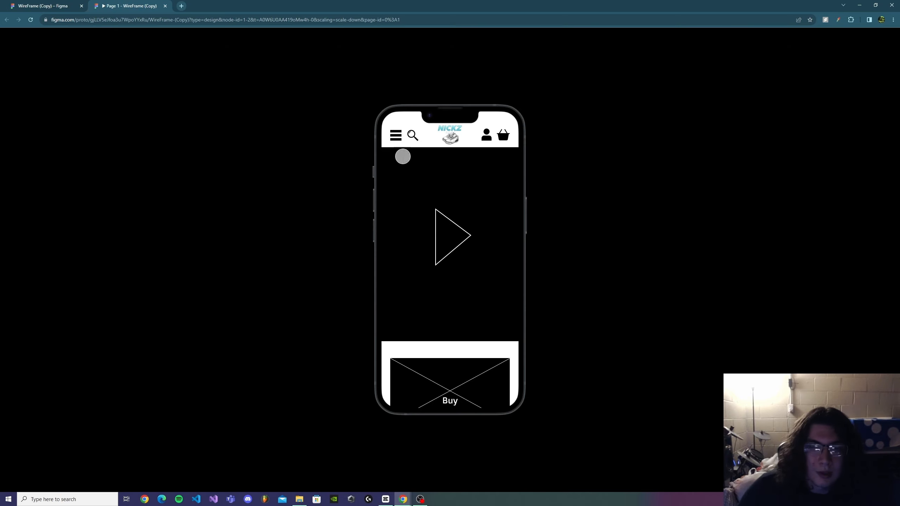
Step: Scroll through the prototype preview to review the homepage sections from promo to footer
{"action": "scroll", "coordinate": [443, 202], "scroll_direction": "down", "scroll_amount": 5}
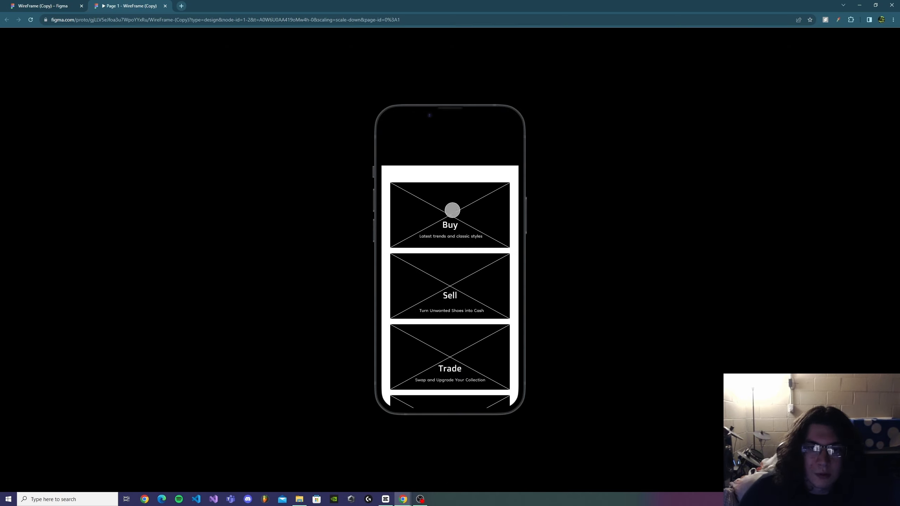
{"action": "scroll", "coordinate": [452, 210], "scroll_direction": "down", "scroll_amount": 10}
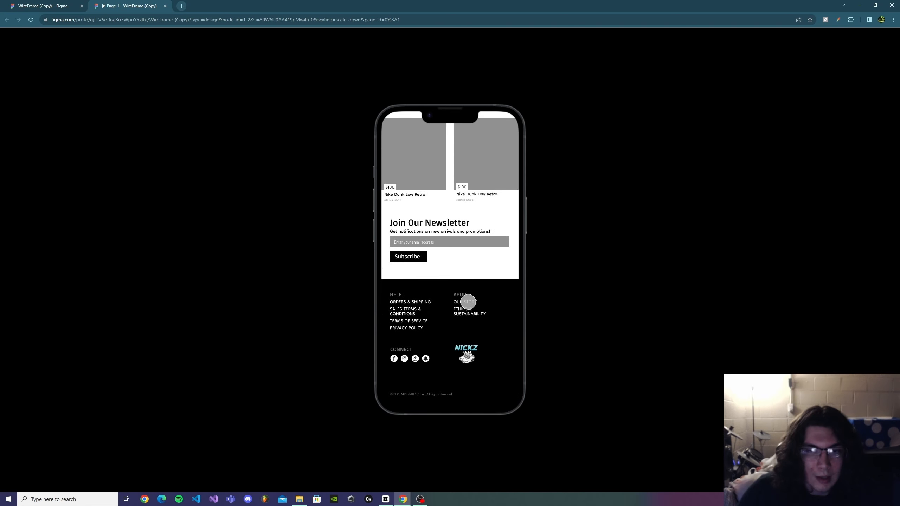
{"action": "scroll", "coordinate": [506, 326], "scroll_direction": "up", "scroll_amount": 10}
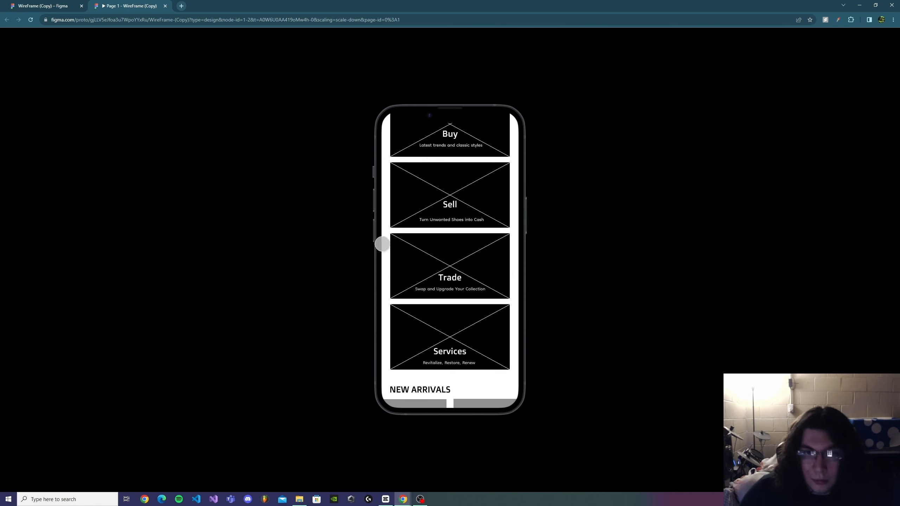
{"action": "scroll", "coordinate": [382, 244], "scroll_direction": "up", "scroll_amount": 6}
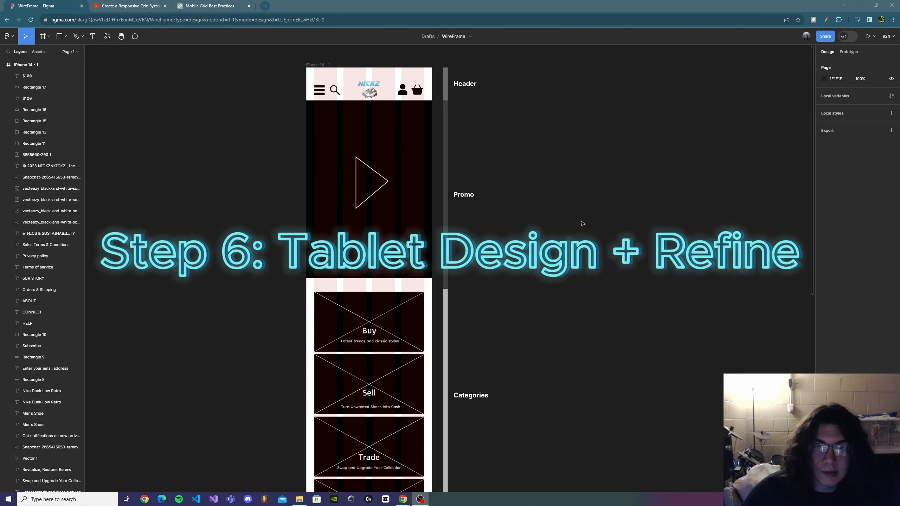
Step: Create an iPad mini 8.3 frame and place it beside the iPhone 14 frame
{"action": "left_click_drag", "start_coordinate": [644, 243], "coordinate": [429, 228]}
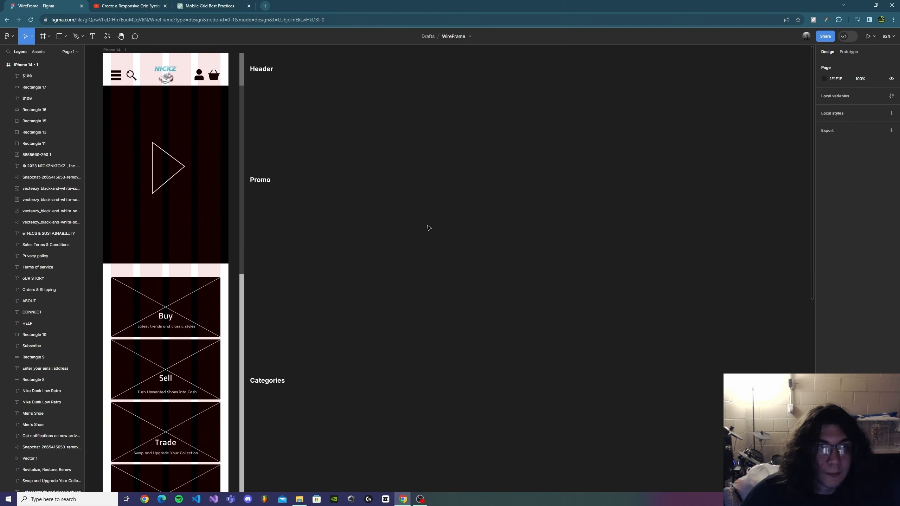
{"action": "left_click", "coordinate": [46, 40]}
{"action": "left_click", "coordinate": [30, 53]}
{"action": "left_click", "coordinate": [835, 110]}
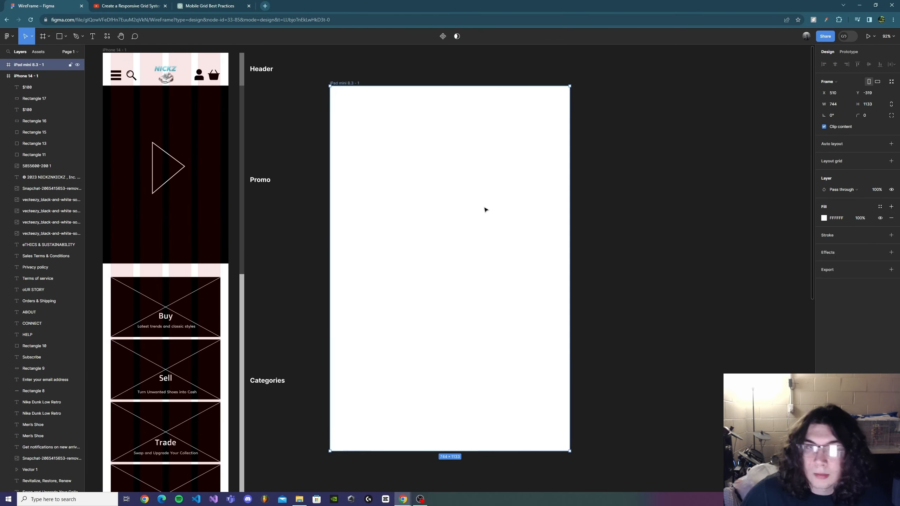
{"action": "left_click_drag", "start_coordinate": [443, 229], "coordinate": [394, 197]}
{"action": "scroll", "coordinate": [308, 192], "scroll_direction": "up", "scroll_amount": 1}
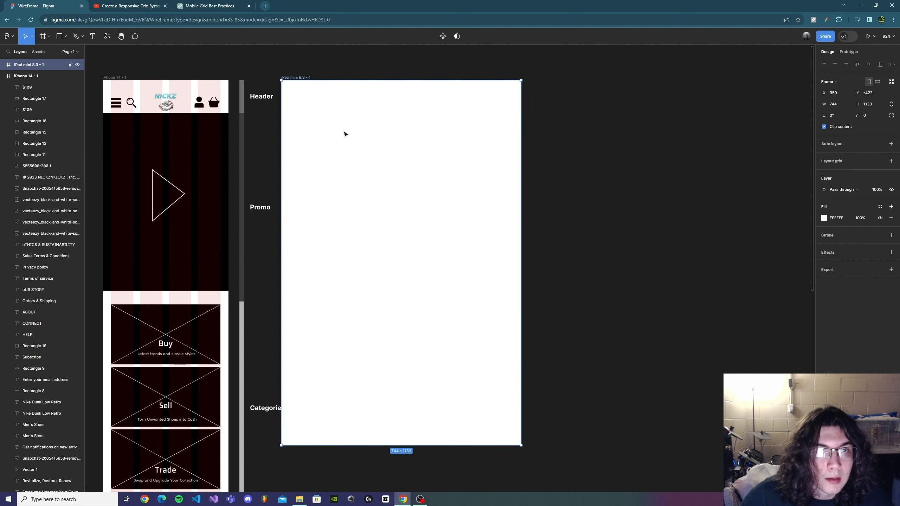
Step: Add a column layout grid to the iPad frame with 8 columns, 34 margin and 16 gutter
{"action": "left_click", "coordinate": [891, 161]}
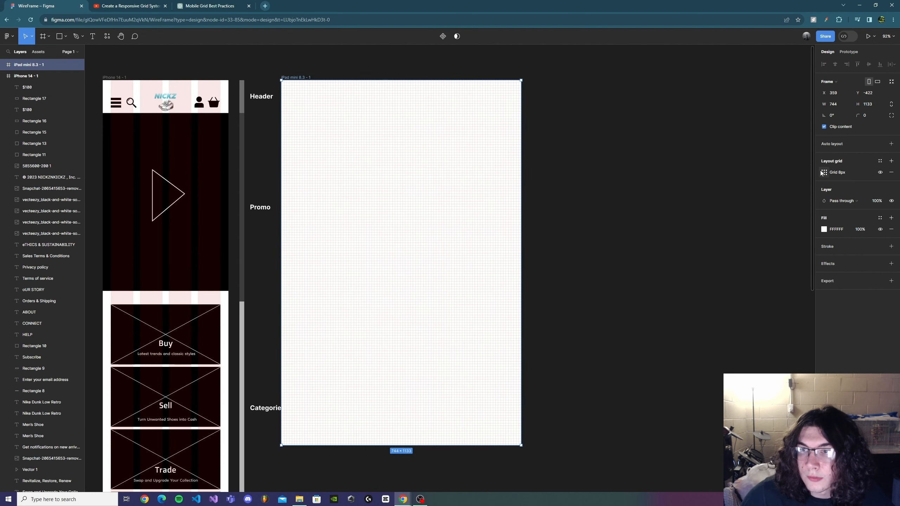
{"action": "left_click", "coordinate": [823, 172]}
{"action": "left_click", "coordinate": [742, 173]}
{"action": "left_click", "coordinate": [747, 185]}
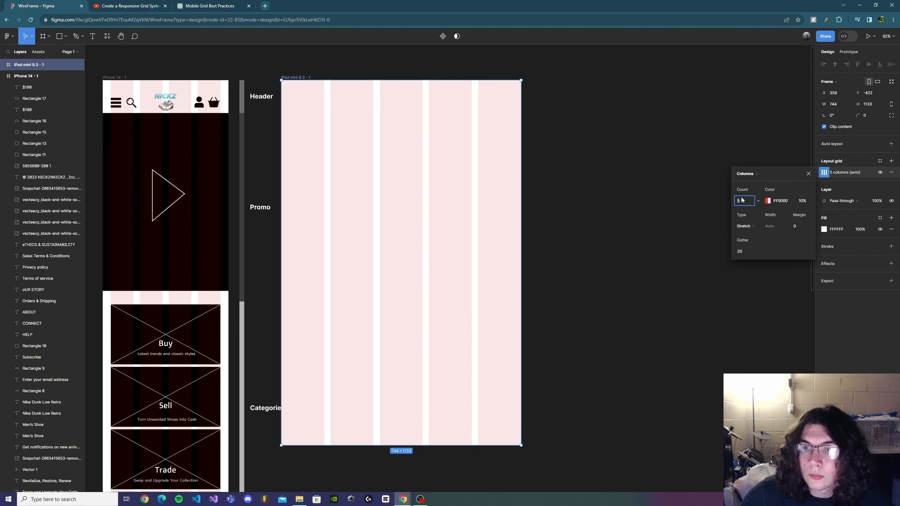
{"action": "left_click", "coordinate": [742, 200]}
{"action": "type", "text": "8"}
{"action": "left_click", "coordinate": [795, 226]}
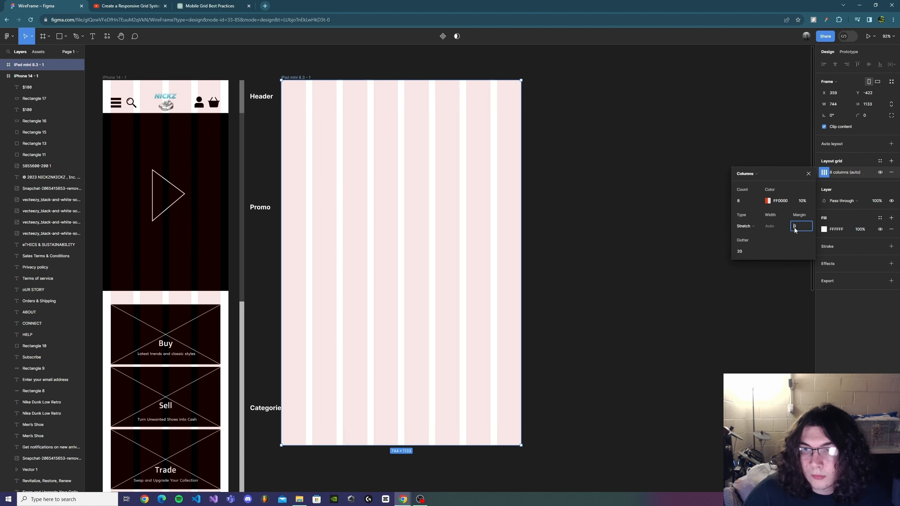
{"action": "type", "text": "34"}
{"action": "key", "text": "Return"}
{"action": "left_click", "coordinate": [740, 251]}
{"action": "type", "text": "16"}
{"action": "key", "text": "Return"}
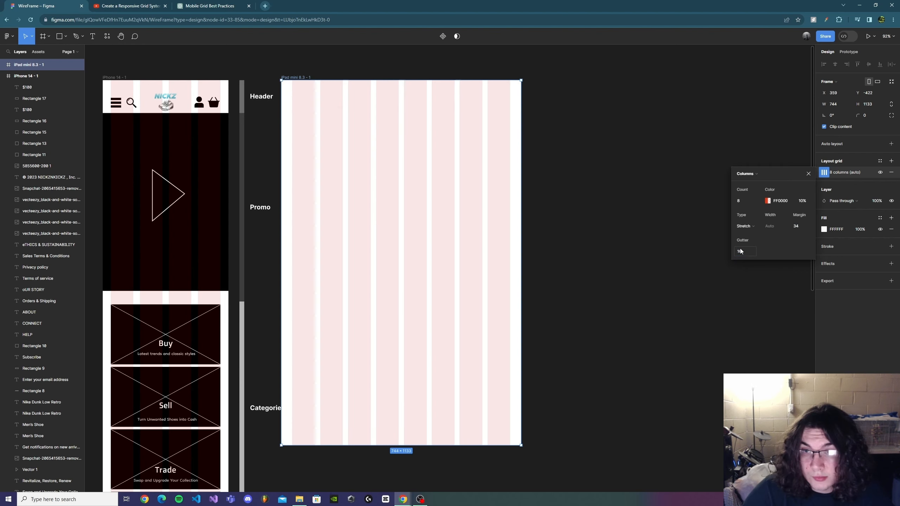
{"action": "left_click", "coordinate": [755, 280]}
Step: Copy the header icons and logo from the iPhone frame into the top of the iPad frame
{"action": "left_click_drag", "start_coordinate": [304, 183], "coordinate": [362, 199]}
{"action": "left_click_drag", "start_coordinate": [168, 107], "coordinate": [271, 125]}
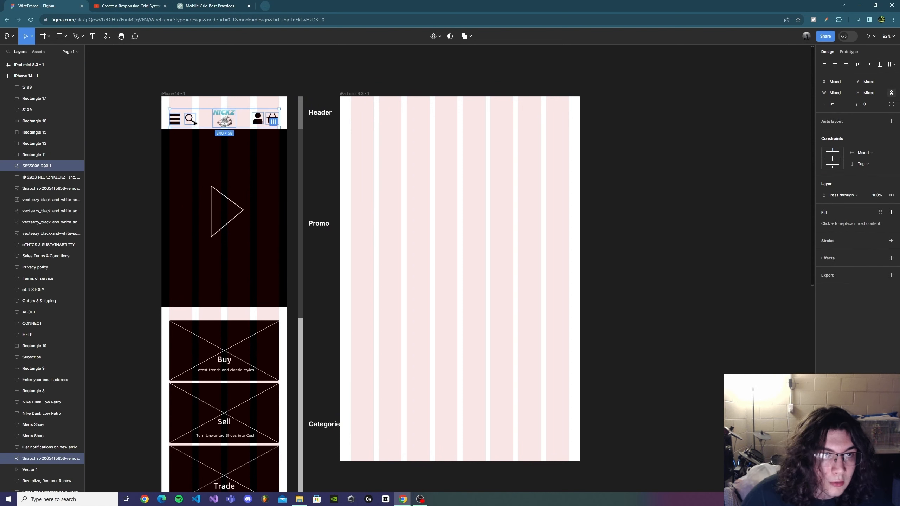
{"action": "left_click_drag", "start_coordinate": [177, 122], "coordinate": [357, 123]}
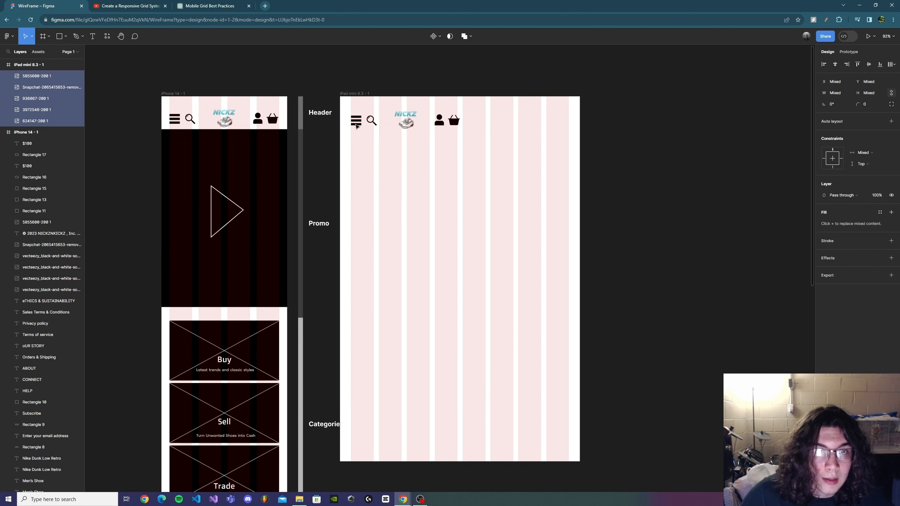
{"action": "left_click", "coordinate": [372, 160]}
{"action": "scroll", "coordinate": [365, 144], "scroll_direction": "up", "scroll_amount": 2}
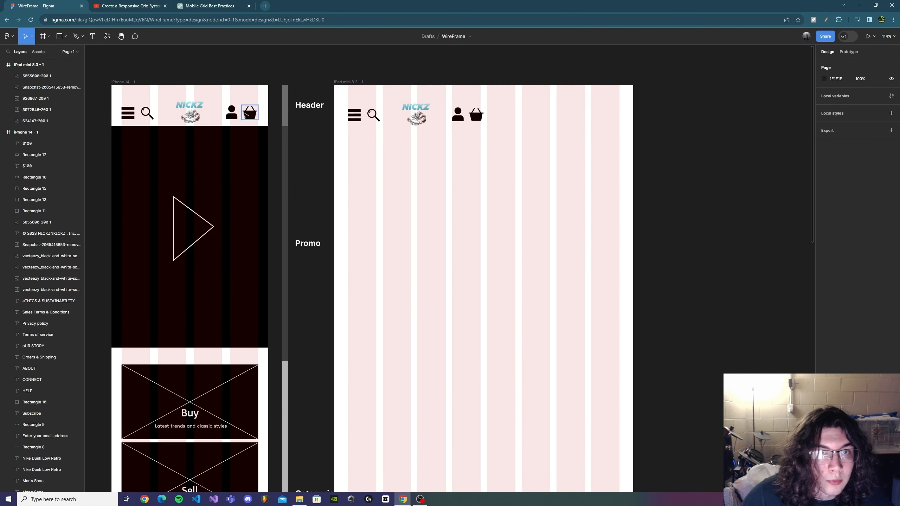
Step: Move the profile and basket icons to the right edge of the iPad header
{"action": "left_click_drag", "start_coordinate": [509, 132], "coordinate": [337, 110]}
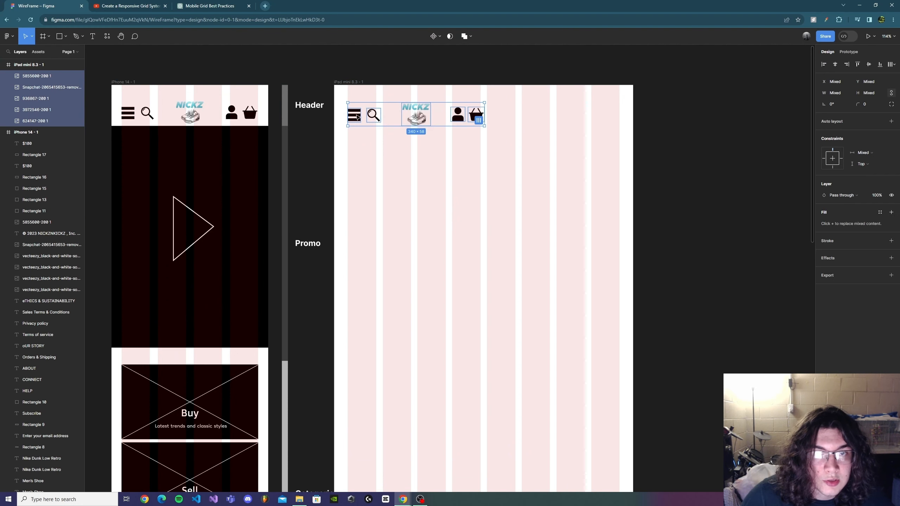
{"action": "left_click", "coordinate": [498, 154]}
{"action": "left_click_drag", "start_coordinate": [519, 141], "coordinate": [454, 113]}
{"action": "key", "text": "shift+Right"}
{"action": "key", "text": "shift+Right"}
{"action": "key", "text": "shift+Right"}
{"action": "key", "text": "shift+Right"}
{"action": "key", "text": "shift+Right"}
{"action": "key", "text": "shift+Right"}
{"action": "key", "text": "shift+Right"}
{"action": "key", "text": "shift+Right"}
{"action": "key", "text": "shift+Right"}
{"action": "key", "text": "shift+Right"}
{"action": "key", "text": "shift+Right"}
{"action": "key", "text": "shift+Right"}
{"action": "key", "text": "shift+Right"}
{"action": "key", "text": "shift+Right"}
{"action": "key", "text": "shift+Right"}
{"action": "key", "text": "shift+Right"}
{"action": "key", "text": "shift+Right"}
{"action": "key", "text": "shift+Right"}
{"action": "key", "text": "shift+Right"}
{"action": "key", "text": "shift+Right"}
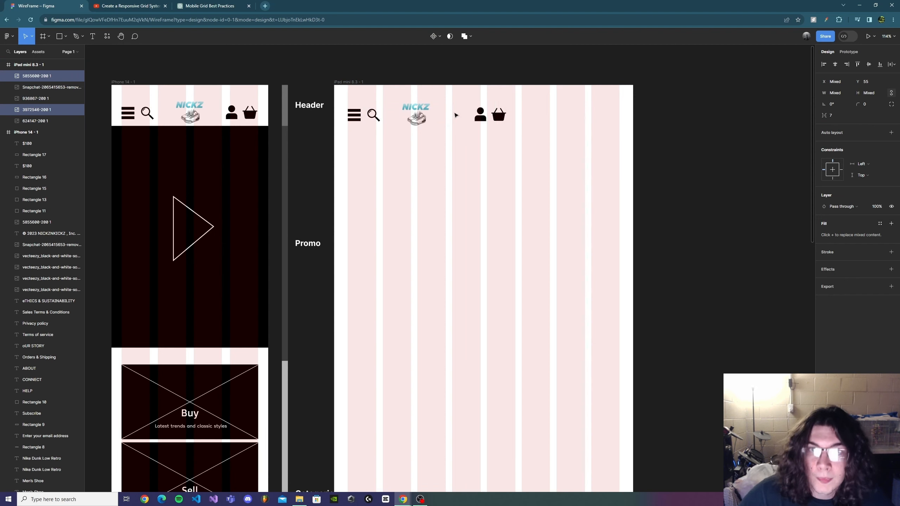
{"action": "key", "text": "shift+Right"}
{"action": "key", "text": "shift+Right"}
{"action": "key", "text": "shift+Right"}
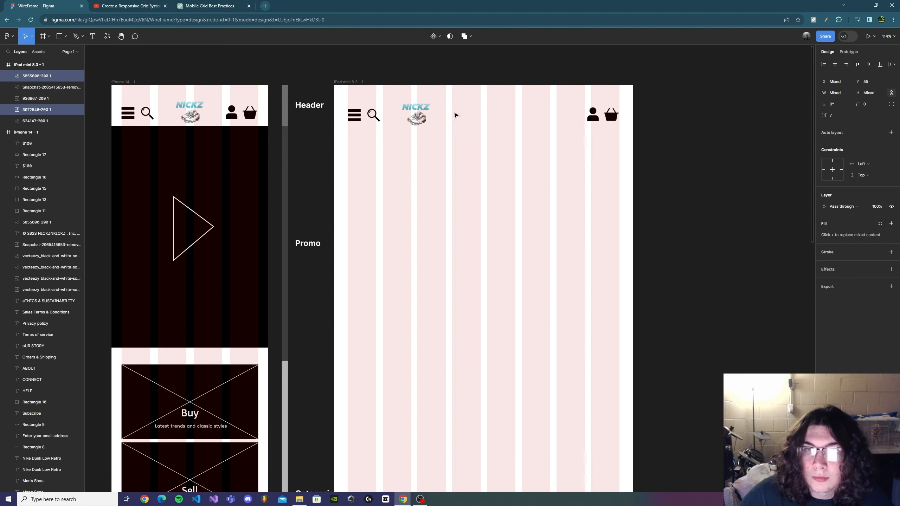
{"action": "key", "text": "Right"}
{"action": "key", "text": "Right"}
Step: Move the logo to the center of the iPad header
{"action": "double_click", "coordinate": [438, 146]}
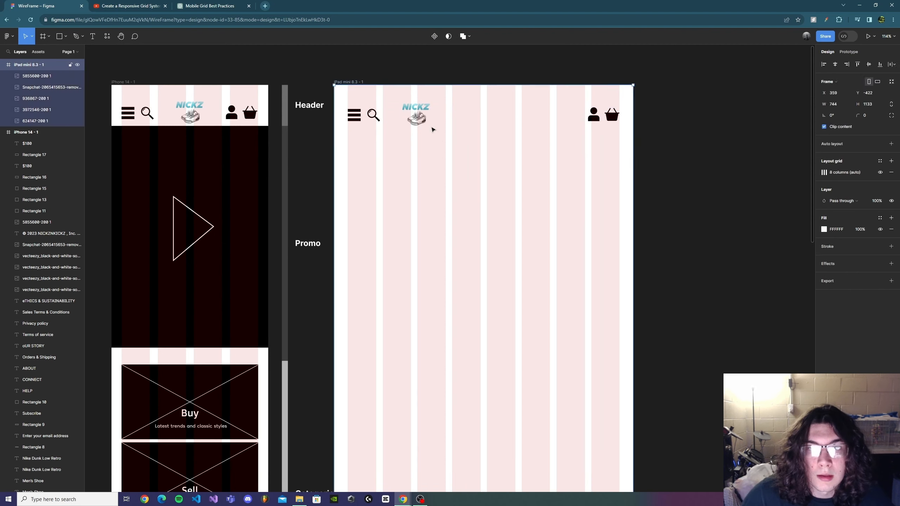
{"action": "left_click", "coordinate": [421, 119]}
{"action": "key", "text": "shift+Right"}
{"action": "key", "text": "shift+Right"}
{"action": "key", "text": "shift+Right"}
{"action": "key", "text": "shift+Right"}
{"action": "key", "text": "shift+Right"}
{"action": "key", "text": "shift+Right"}
{"action": "key", "text": "shift+Right"}
{"action": "key", "text": "shift+Right"}
{"action": "key", "text": "shift+Right"}
{"action": "key", "text": "shift+Right"}
{"action": "key", "text": "shift+Right"}
{"action": "key", "text": "shift+Right"}
{"action": "key", "text": "shift+Right"}
{"action": "key", "text": "shift+Right"}
{"action": "key", "text": "shift+Right"}
{"action": "key", "text": "shift+Right"}
{"action": "key", "text": "Right"}
{"action": "key", "text": "Right"}
{"action": "key", "text": "Right"}
{"action": "key", "text": "Right"}
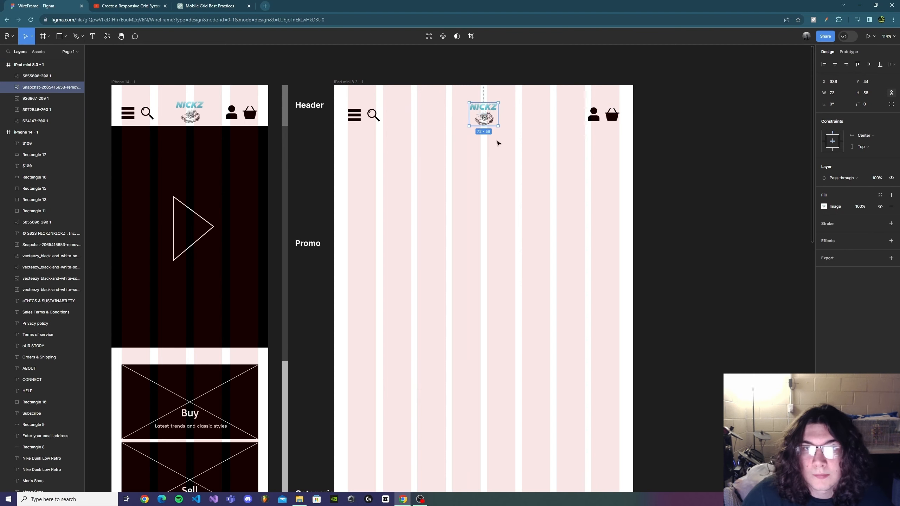
{"action": "left_click_drag", "start_coordinate": [489, 120], "coordinate": [488, 119]}
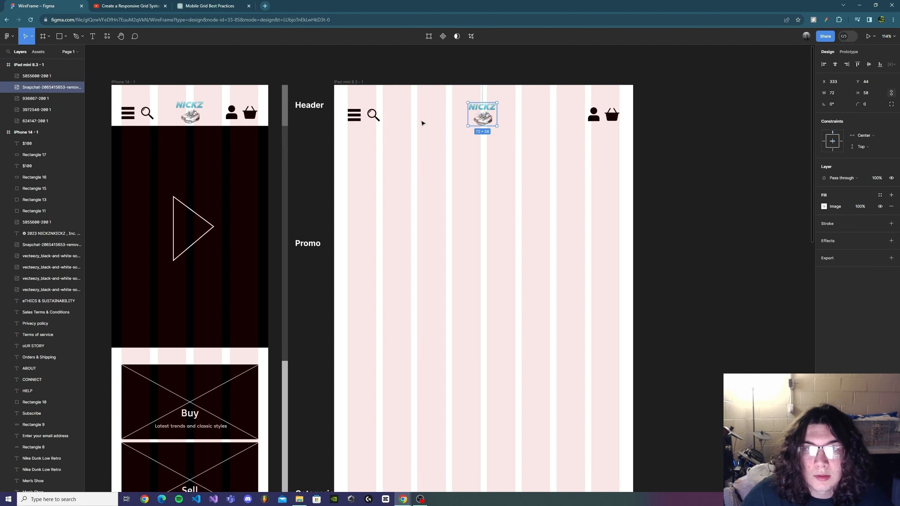
{"action": "scroll", "coordinate": [551, 135], "scroll_direction": "down", "scroll_amount": 3, "text": "ctrl"}
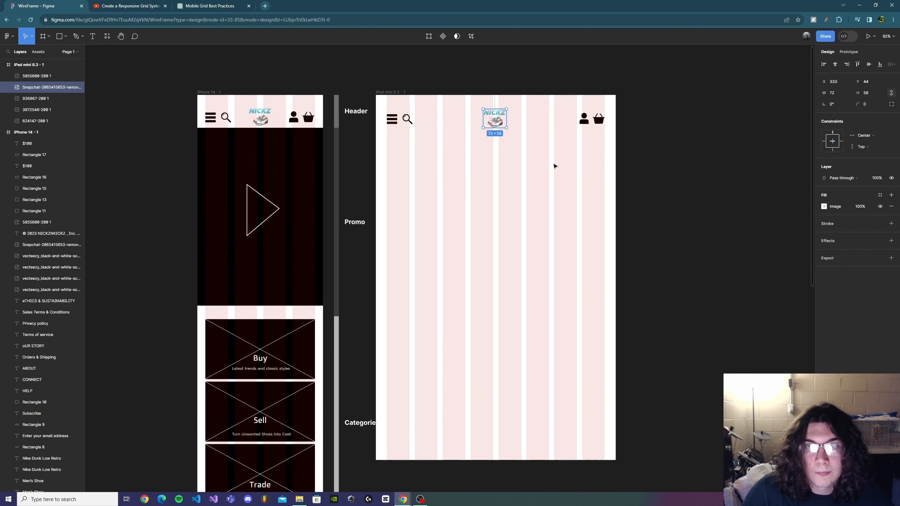
{"action": "left_click", "coordinate": [539, 170]}
Step: Copy the promo video block from the iPhone frame into the iPad frame below the header
{"action": "scroll", "coordinate": [514, 184], "scroll_direction": "down", "scroll_amount": 1}
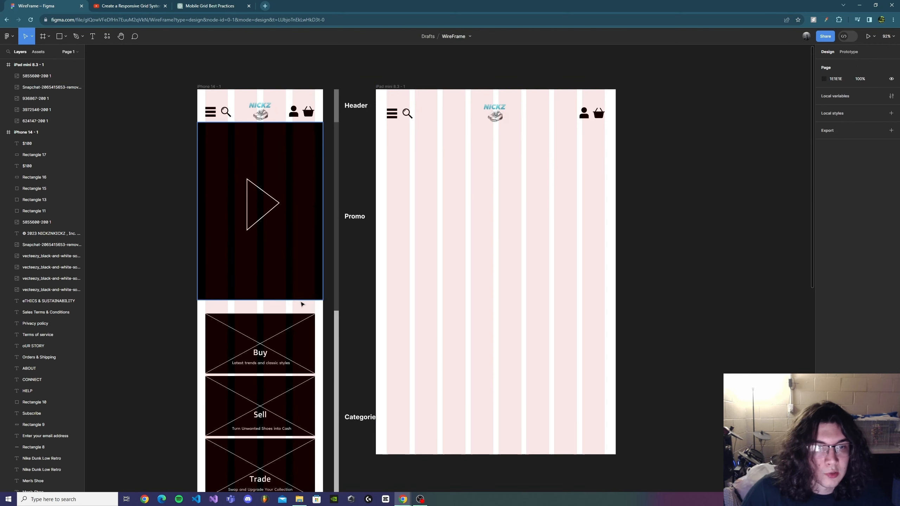
{"action": "left_click_drag", "start_coordinate": [306, 304], "coordinate": [223, 181]}
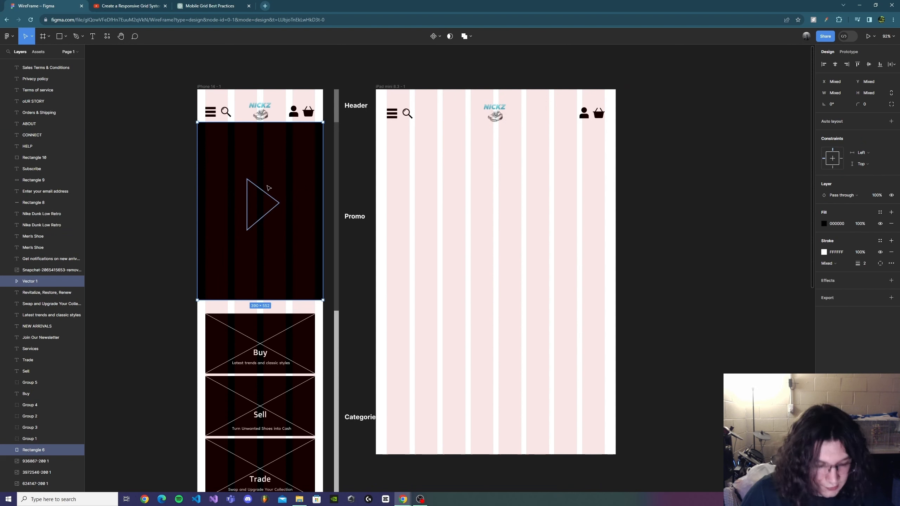
{"action": "left_click_drag", "start_coordinate": [274, 209], "coordinate": [450, 227], "text": "alt"}
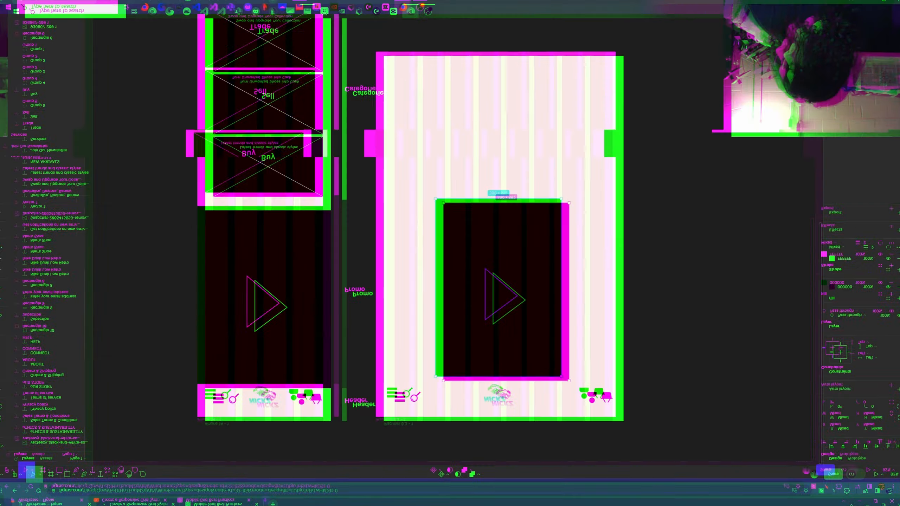
Step: Review the finished iPad layout from header to footer alongside the iPhone frame
{"action": "scroll", "coordinate": [618, 322], "scroll_direction": "up", "scroll_amount": 5}
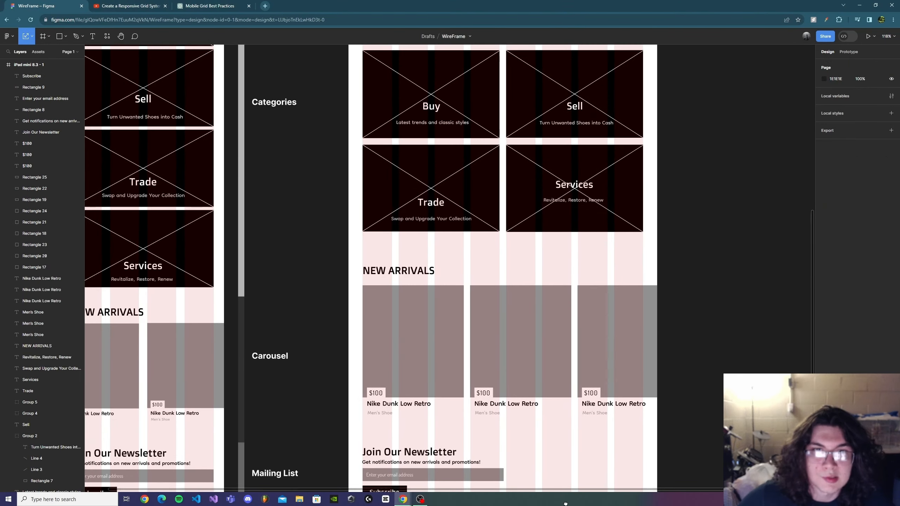
{"action": "scroll", "coordinate": [624, 308], "scroll_direction": "down", "scroll_amount": 5}
{"action": "scroll", "coordinate": [609, 305], "scroll_direction": "right", "scroll_amount": 1}
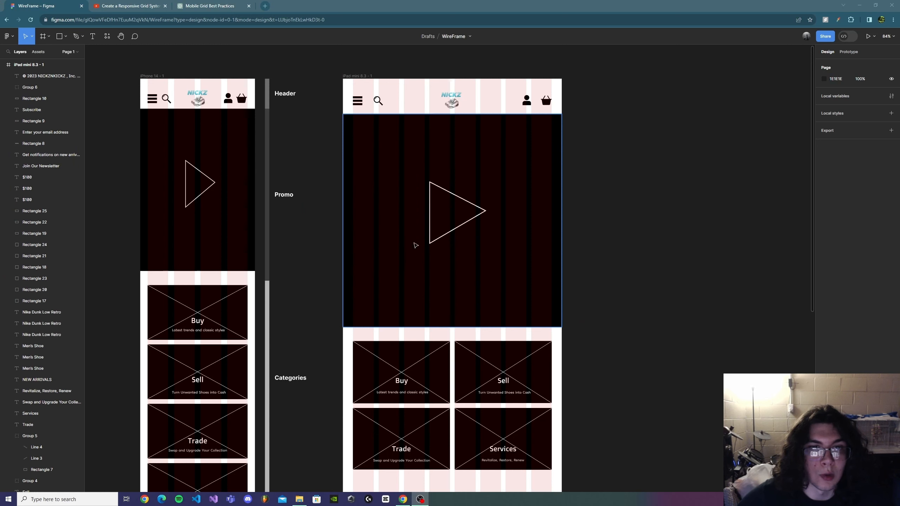
{"action": "scroll", "coordinate": [598, 215], "scroll_direction": "up", "scroll_amount": 3}
{"action": "scroll", "coordinate": [596, 233], "scroll_direction": "down", "scroll_amount": 3}
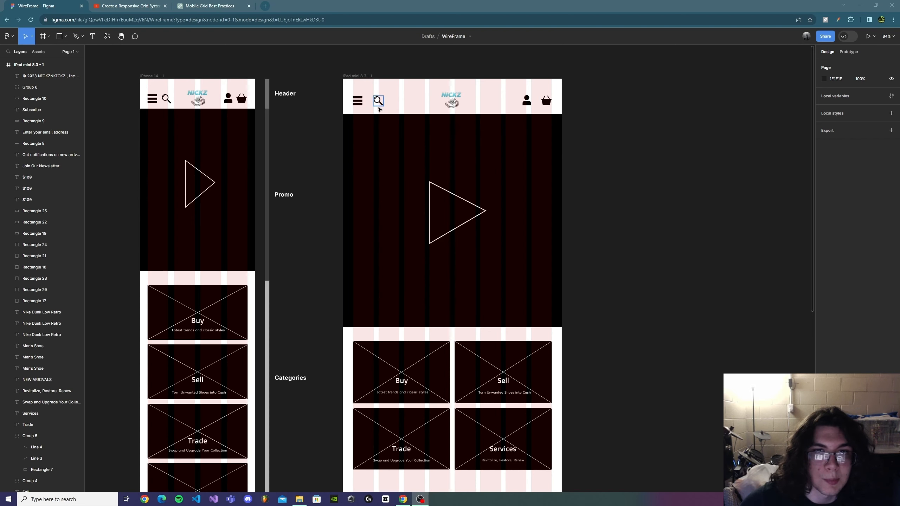
{"action": "scroll", "coordinate": [467, 121], "scroll_direction": "down", "scroll_amount": 1}
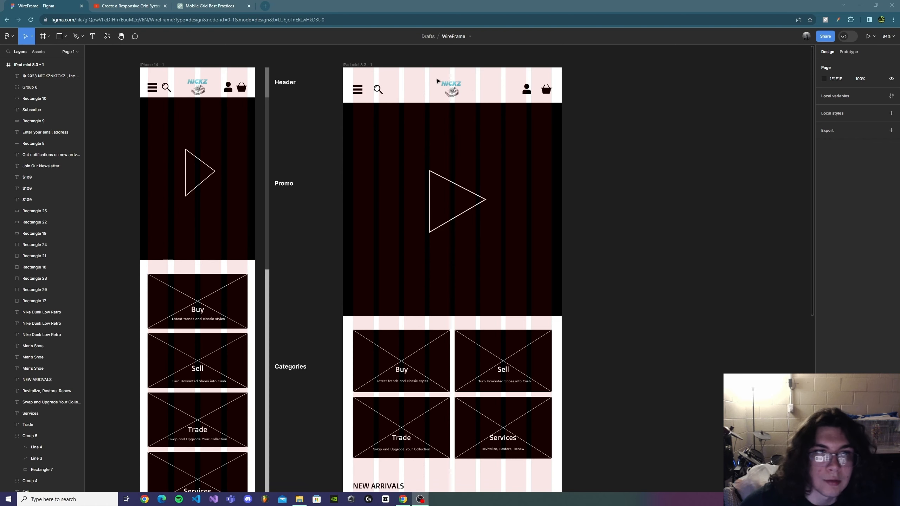
{"action": "scroll", "coordinate": [576, 271], "scroll_direction": "down", "scroll_amount": 2}
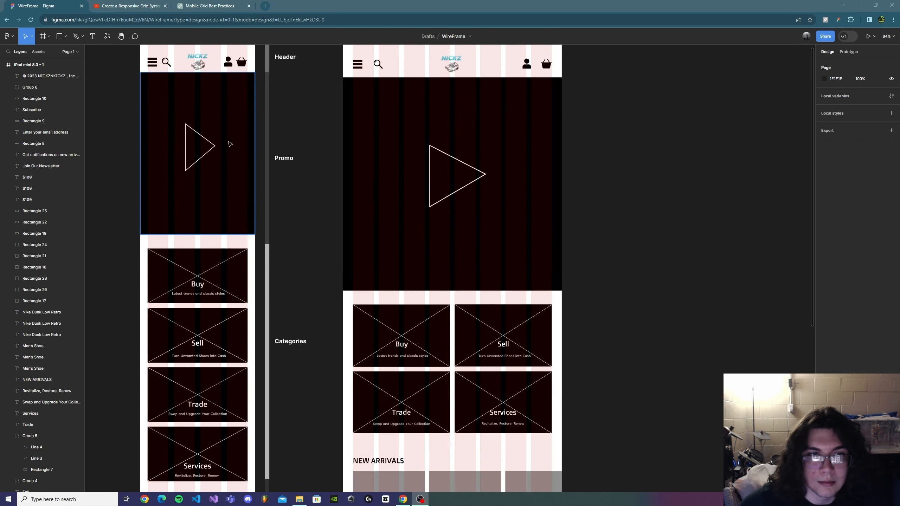
{"action": "scroll", "coordinate": [464, 211], "scroll_direction": "down", "scroll_amount": 6}
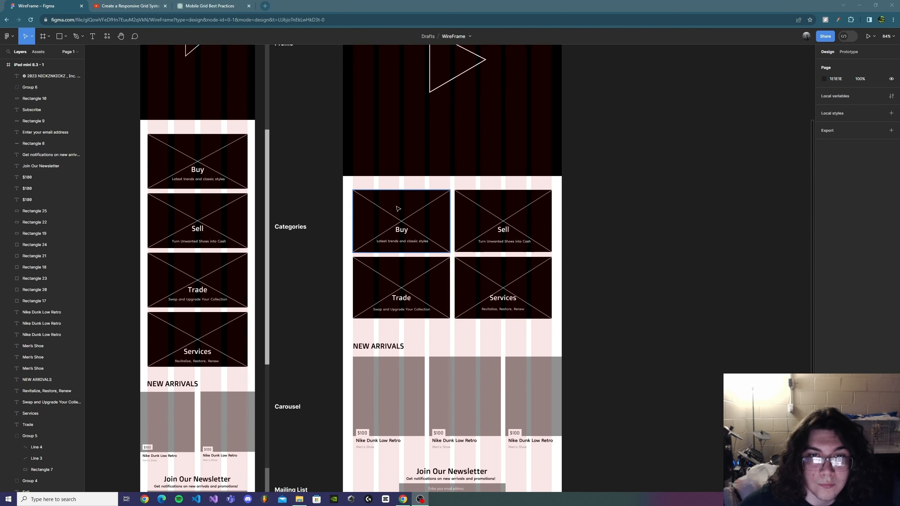
{"action": "scroll", "coordinate": [487, 263], "scroll_direction": "down", "scroll_amount": 4}
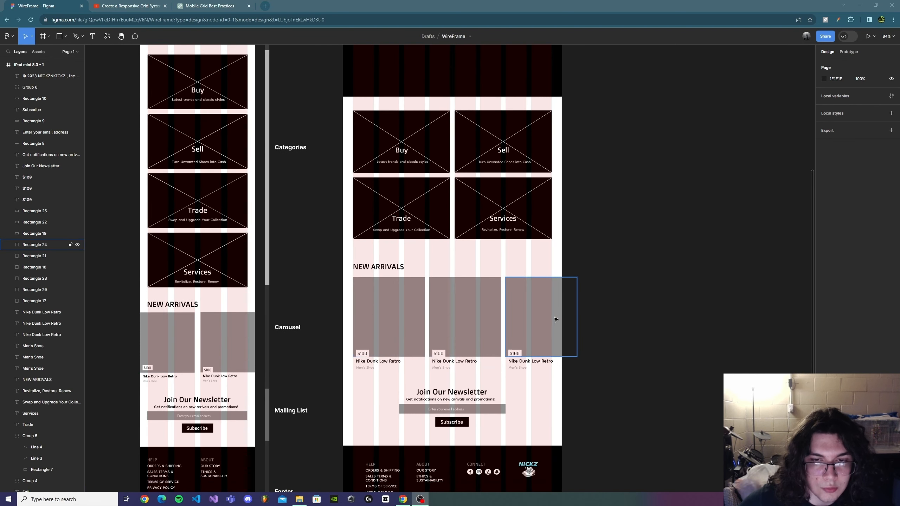
{"action": "scroll", "coordinate": [576, 333], "scroll_direction": "down", "scroll_amount": 1}
{"action": "scroll", "coordinate": [586, 338], "scroll_direction": "down", "scroll_amount": 5}
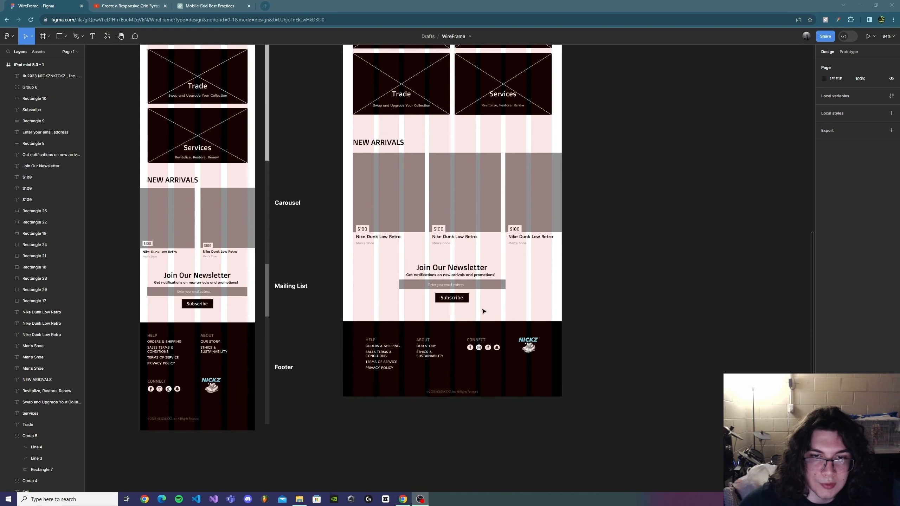
{"action": "scroll", "coordinate": [503, 283], "scroll_direction": "down", "scroll_amount": 2}
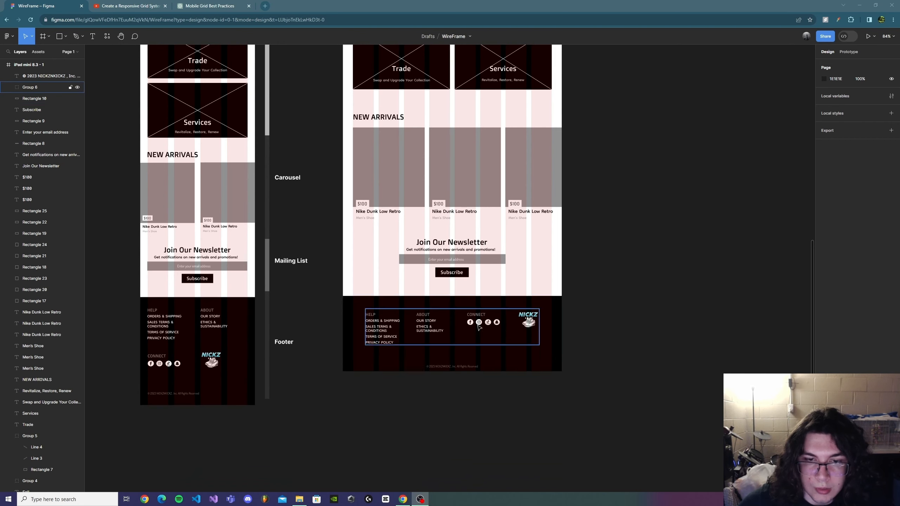
{"action": "scroll", "coordinate": [613, 255], "scroll_direction": "up", "scroll_amount": 10}
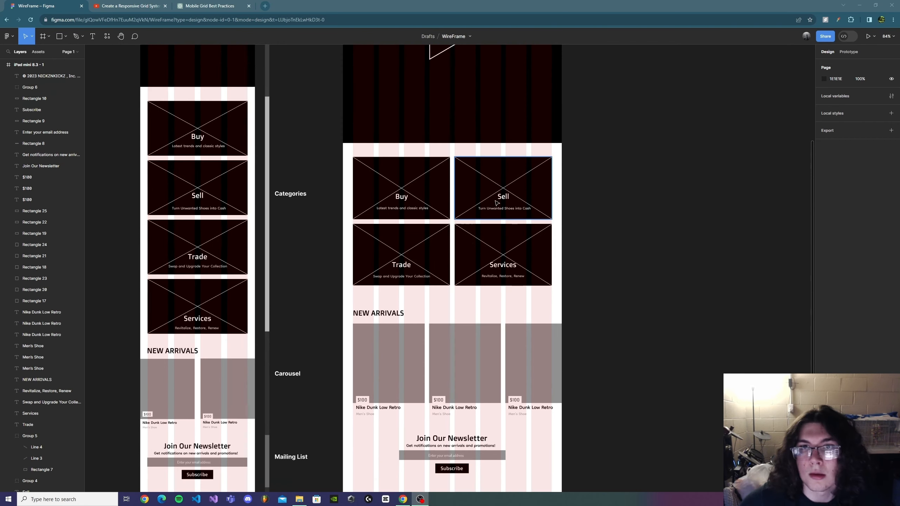
{"action": "scroll", "coordinate": [577, 213], "scroll_direction": "up", "scroll_amount": 1}
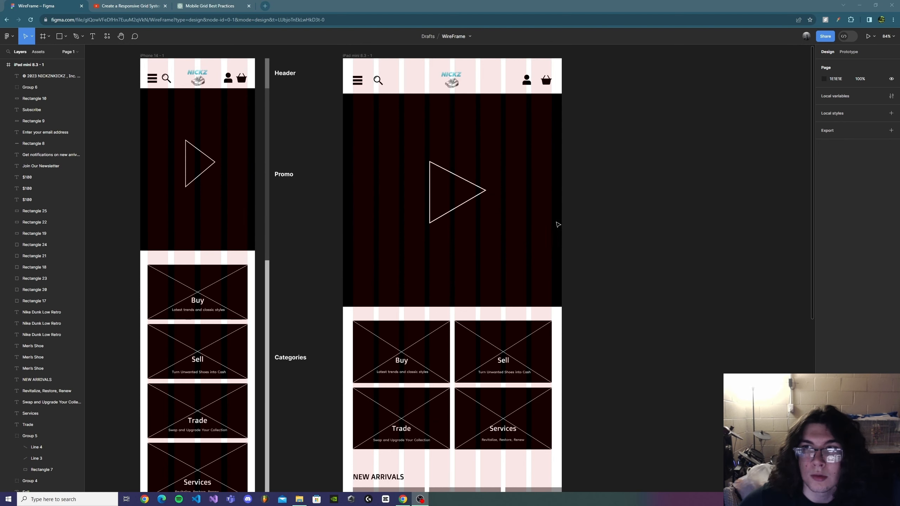
Step: Set the prototype preview device to iPad mini 8.3
{"action": "left_click", "coordinate": [849, 52]}
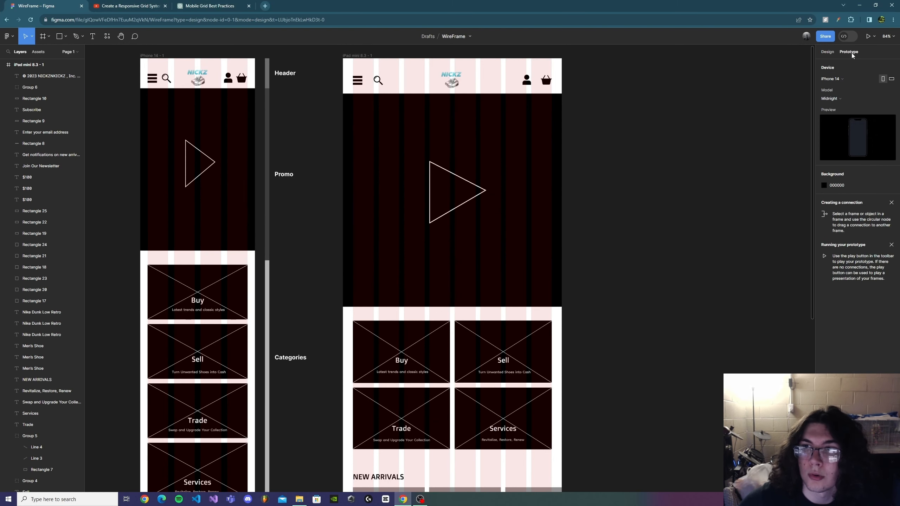
{"action": "left_click", "coordinate": [839, 75]}
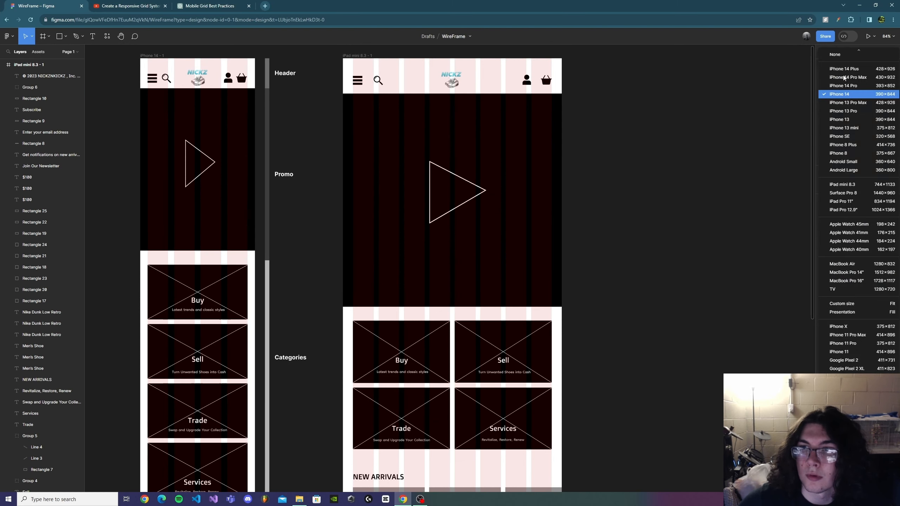
{"action": "left_click", "coordinate": [860, 185]}
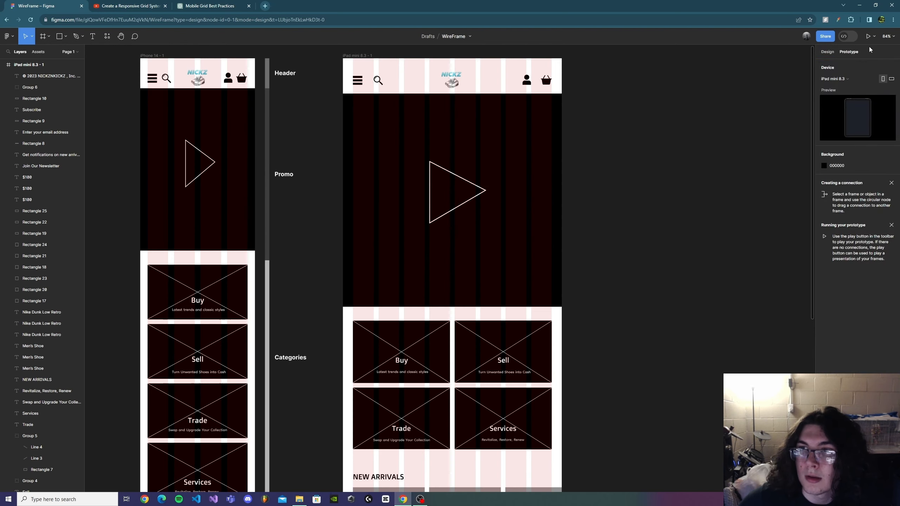
Step: Launch the prototype presentation and scroll through it before returning to the editor
{"action": "left_click", "coordinate": [868, 36]}
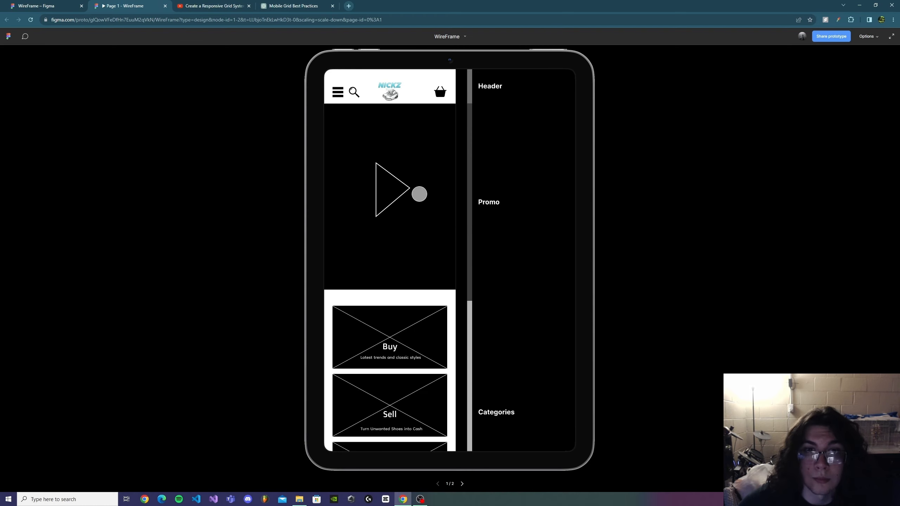
{"action": "scroll", "coordinate": [427, 208], "scroll_direction": "down", "scroll_amount": 7}
{"action": "left_click", "coordinate": [60, 6]}
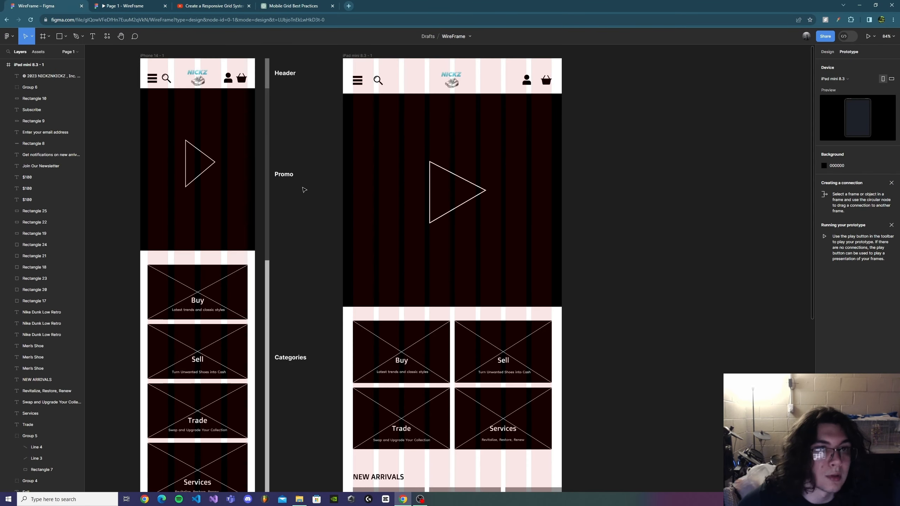
Step: Select the iPad frame and preview it as a prototype, scrolling through the whole layout
{"action": "left_click", "coordinate": [42, 65]}
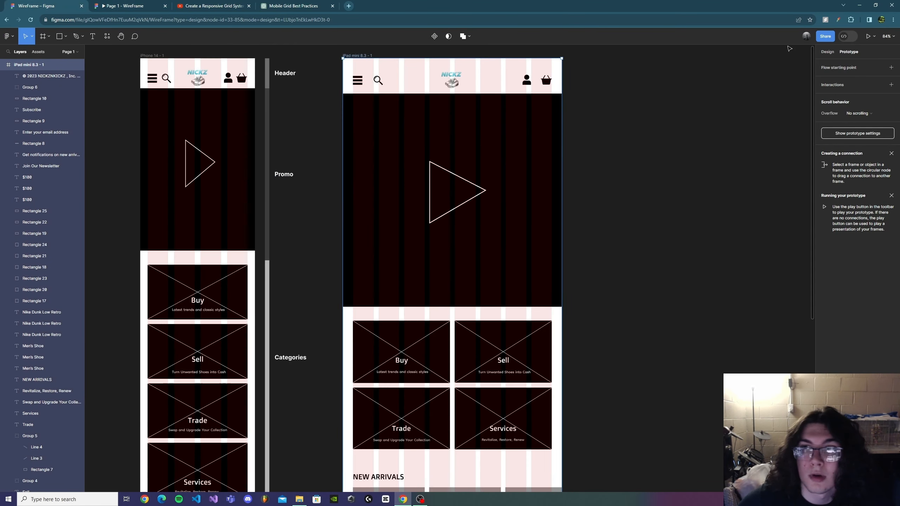
{"action": "left_click", "coordinate": [866, 38]}
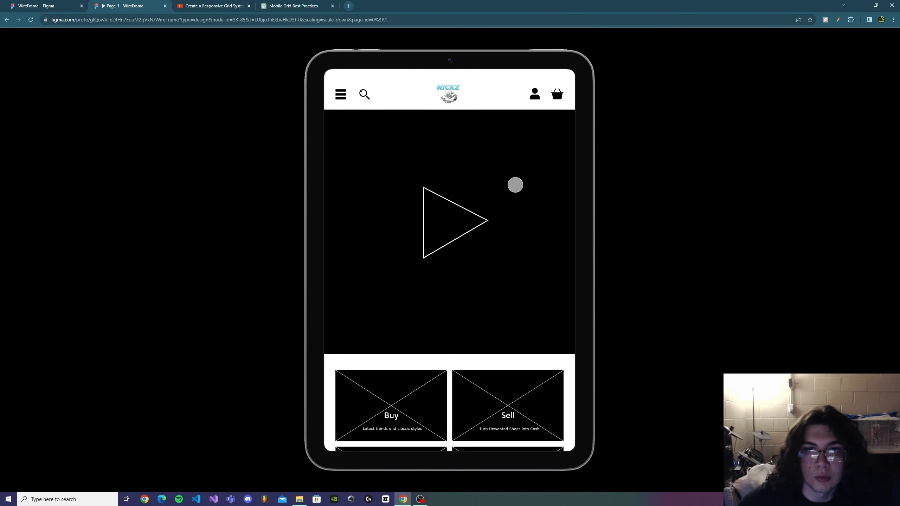
{"action": "scroll", "coordinate": [466, 120], "scroll_direction": "down", "scroll_amount": 10}
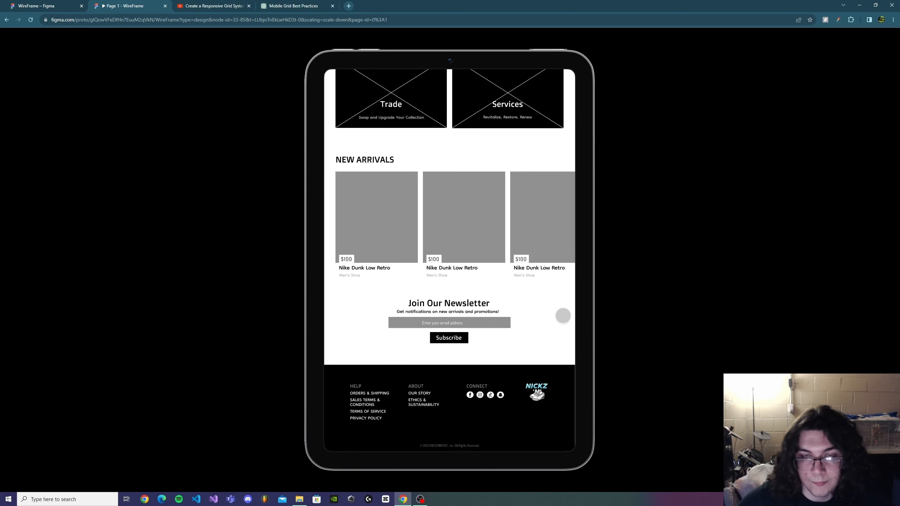
{"action": "scroll", "coordinate": [562, 316], "scroll_direction": "up", "scroll_amount": 10}
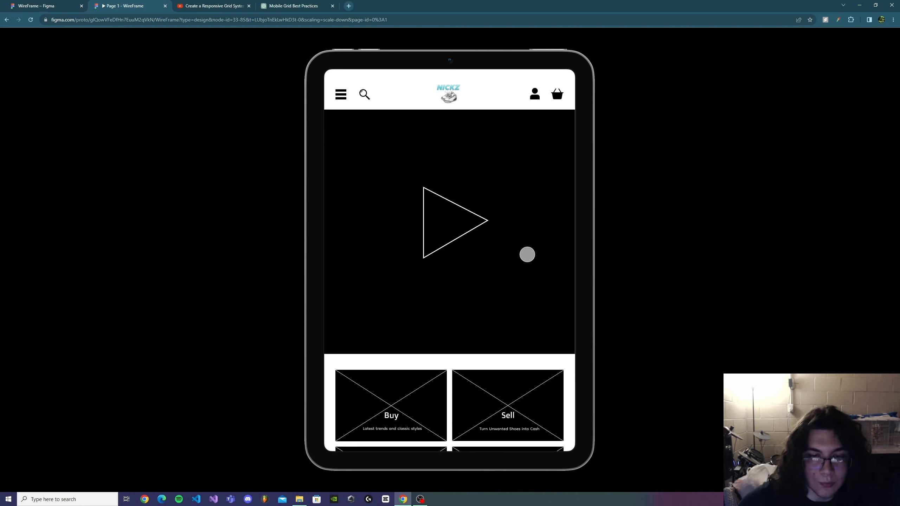
{"action": "scroll", "coordinate": [527, 253], "scroll_direction": "down", "scroll_amount": 10}
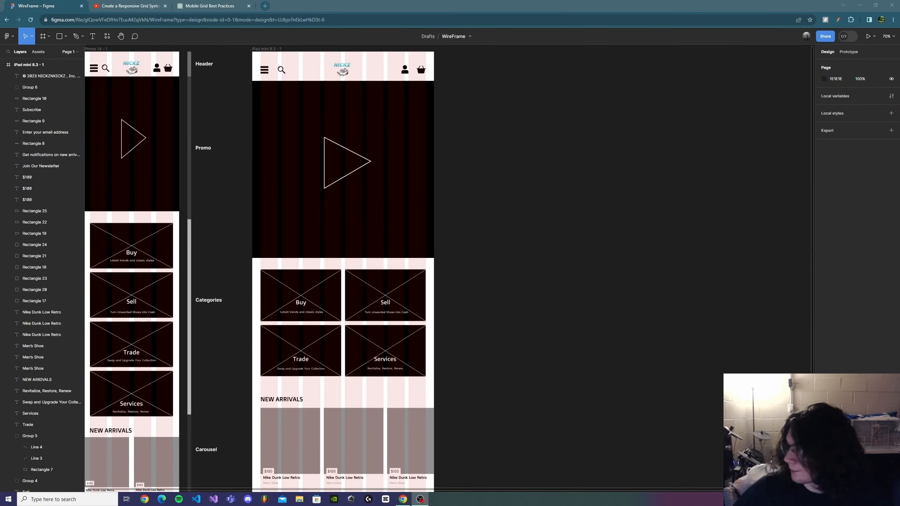
Step: Create a 1440 × 1024 Desktop frame and place it beside the iPad frame
{"action": "scroll", "coordinate": [694, 205], "scroll_direction": "up", "scroll_amount": 1}
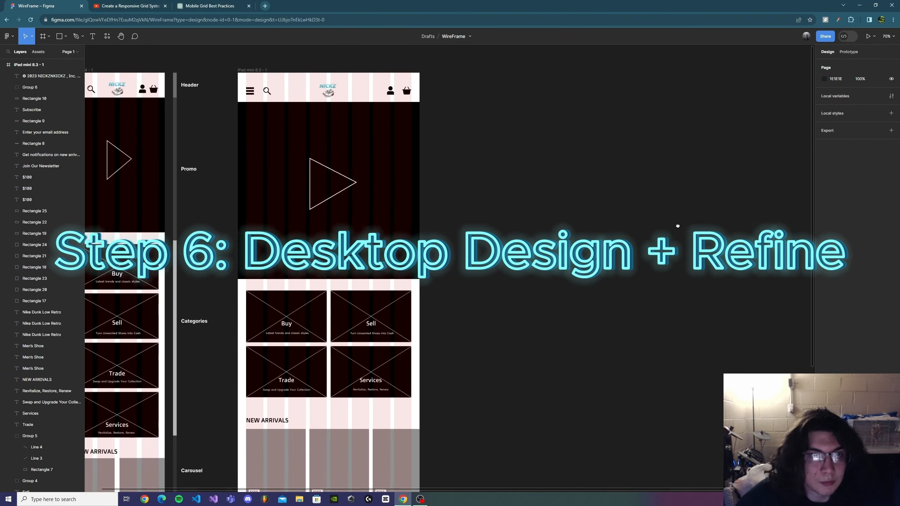
{"action": "left_click", "coordinate": [49, 36]}
{"action": "left_click", "coordinate": [51, 54]}
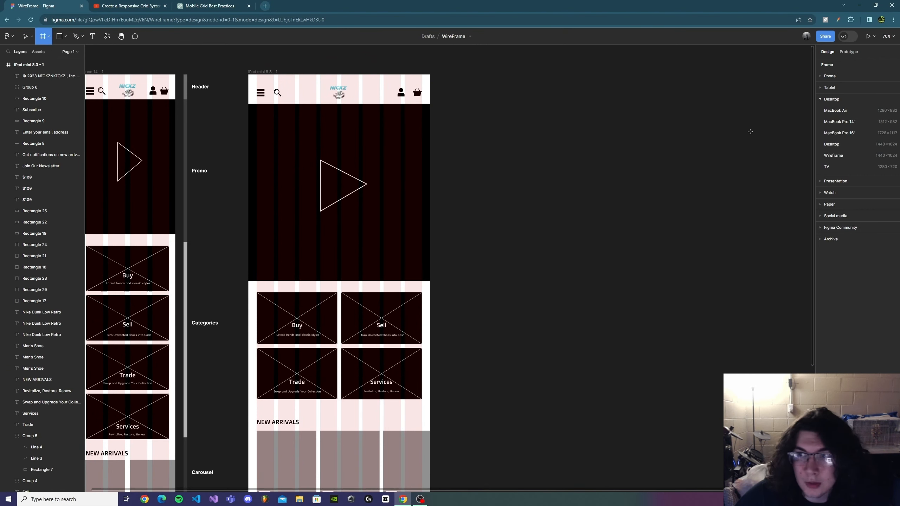
{"action": "left_click", "coordinate": [832, 144]}
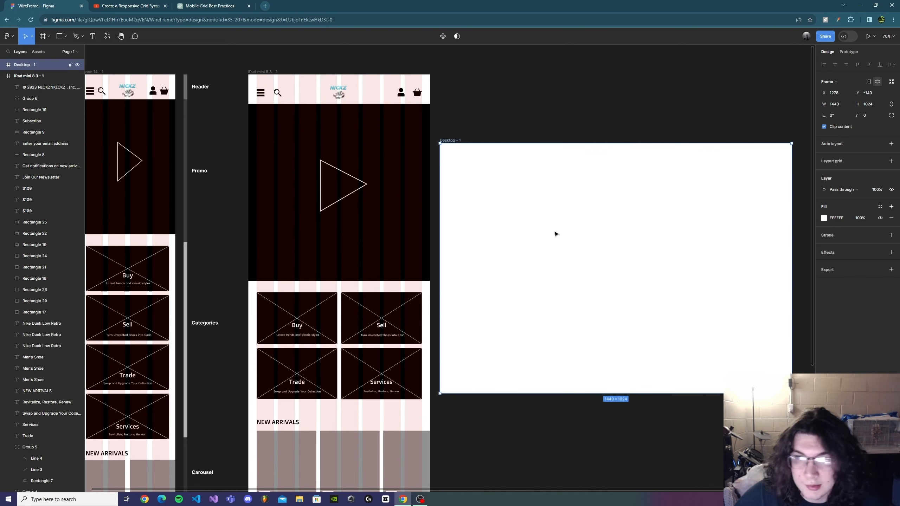
{"action": "left_click_drag", "start_coordinate": [554, 234], "coordinate": [421, 179]}
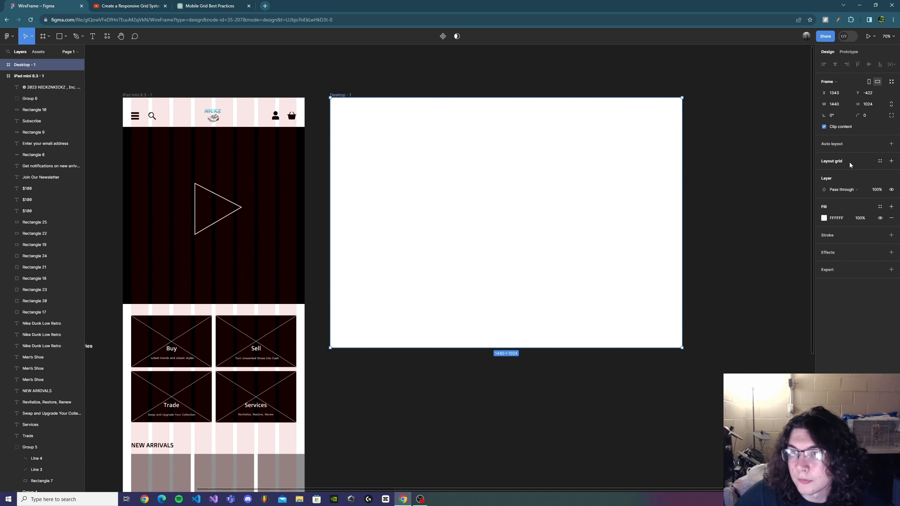
Step: Add a 12-column layout grid to the Desktop frame with a margin of 60
{"action": "left_click", "coordinate": [891, 161]}
{"action": "left_click", "coordinate": [824, 172]}
{"action": "left_click", "coordinate": [744, 174]}
{"action": "left_click", "coordinate": [748, 182]}
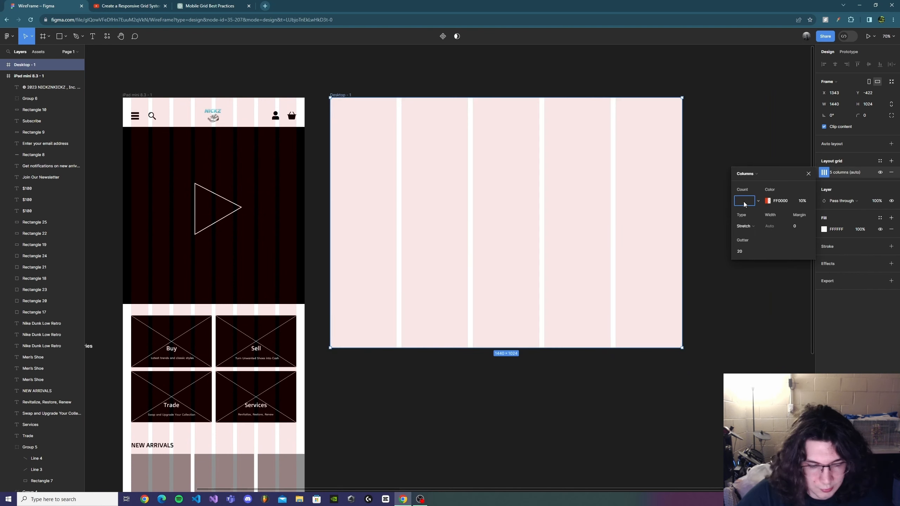
{"action": "key", "text": "Return"}
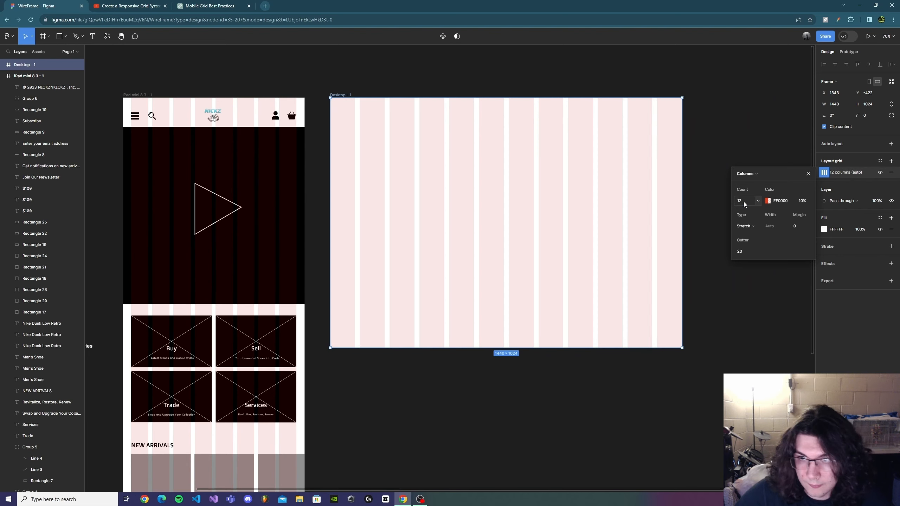
{"action": "left_click", "coordinate": [809, 230]}
{"action": "type", "text": "6"}
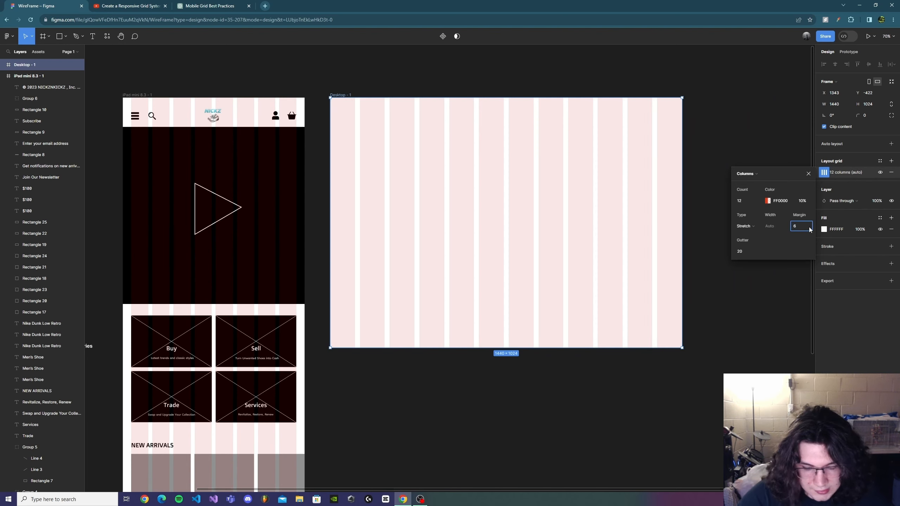
{"action": "type", "text": "0"}
{"action": "key", "text": "Return"}
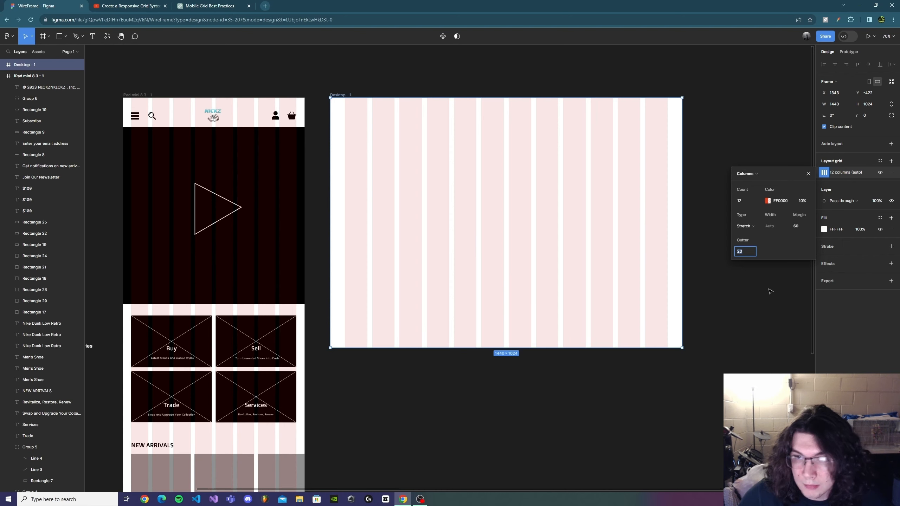
{"action": "left_click", "coordinate": [762, 292]}
{"action": "left_click", "coordinate": [539, 216]}
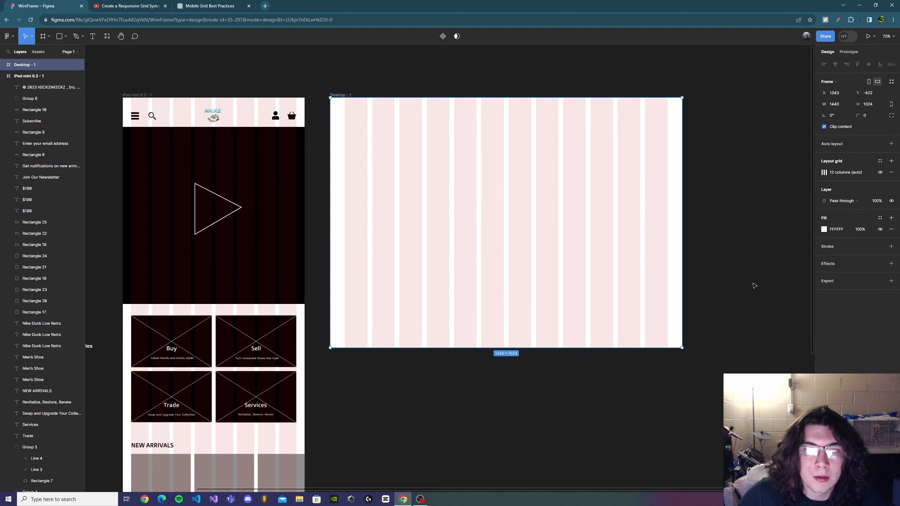
Step: Review the finished desktop layout from header to footer next to the iPhone and iPad frames
{"action": "scroll", "coordinate": [501, 258], "scroll_direction": "left", "scroll_amount": 3}
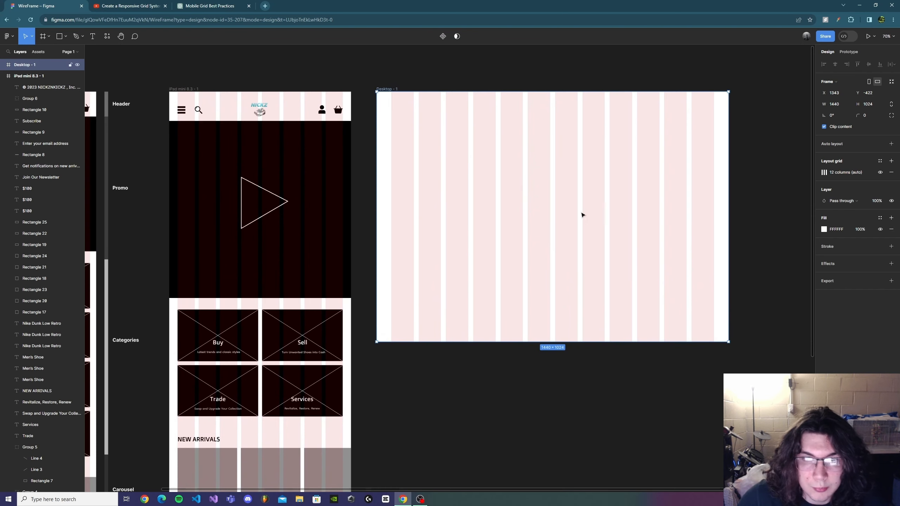
{"action": "scroll", "coordinate": [582, 225], "scroll_direction": "right", "scroll_amount": 2}
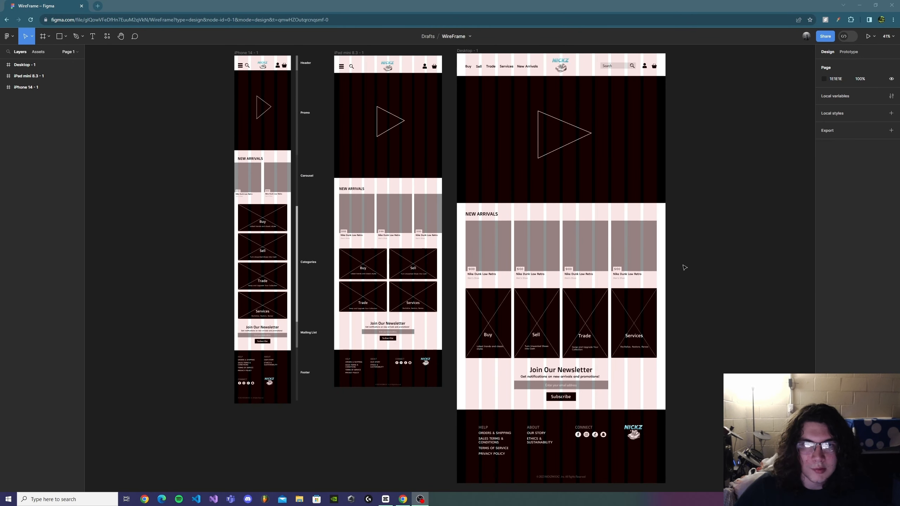
{"action": "scroll", "coordinate": [666, 259], "scroll_direction": "up", "scroll_amount": 2}
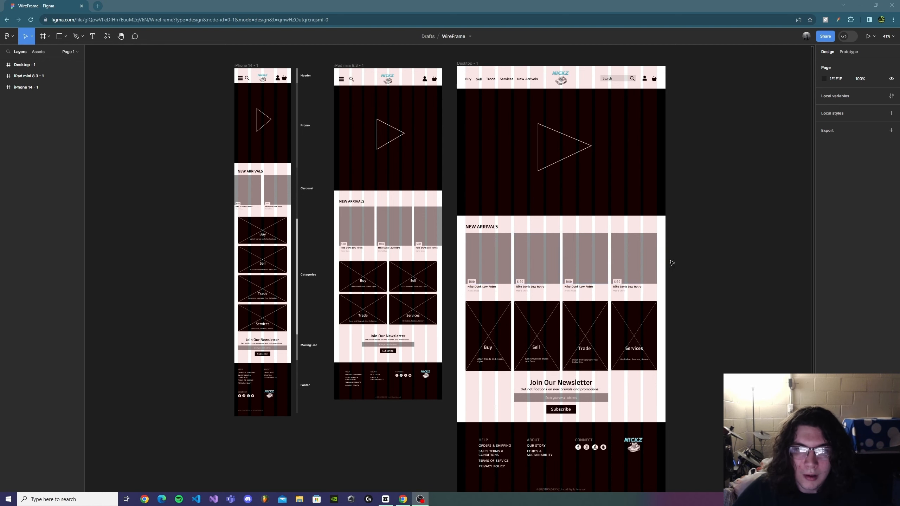
{"action": "scroll", "coordinate": [581, 216], "scroll_direction": "up", "scroll_amount": 2}
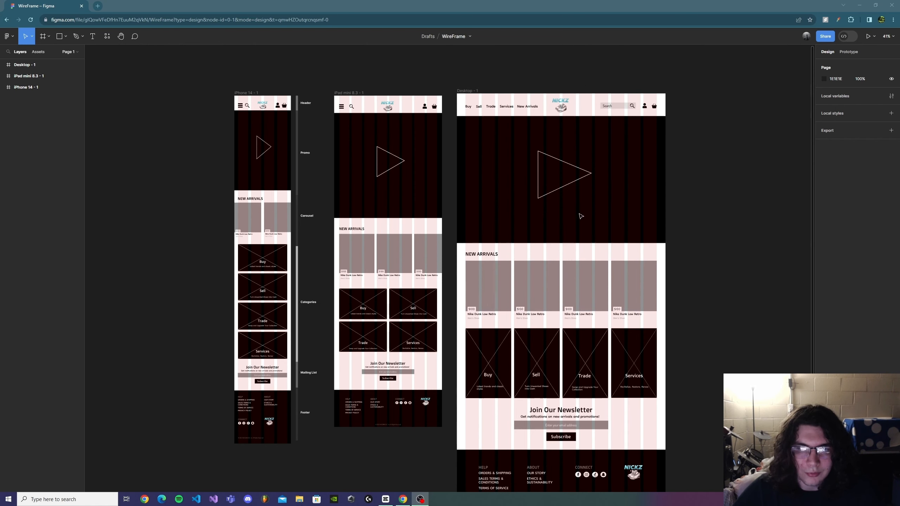
{"action": "scroll", "coordinate": [582, 223], "scroll_direction": "down", "scroll_amount": 3}
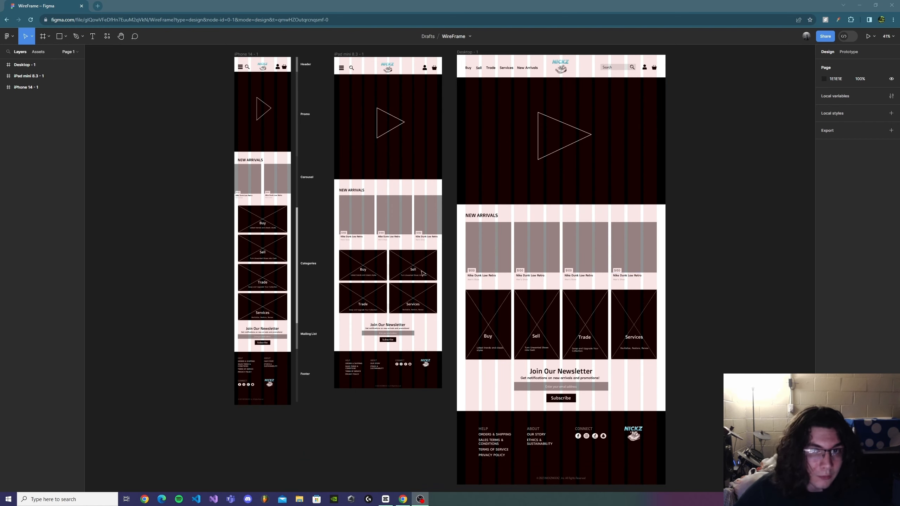
{"action": "scroll", "coordinate": [743, 233], "scroll_direction": "up", "scroll_amount": 1}
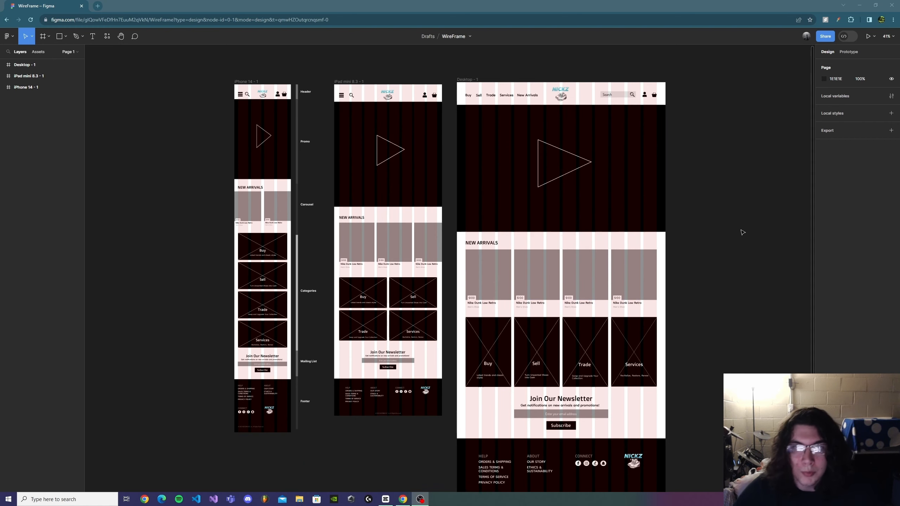
{"action": "scroll", "coordinate": [727, 218], "scroll_direction": "up", "scroll_amount": 1}
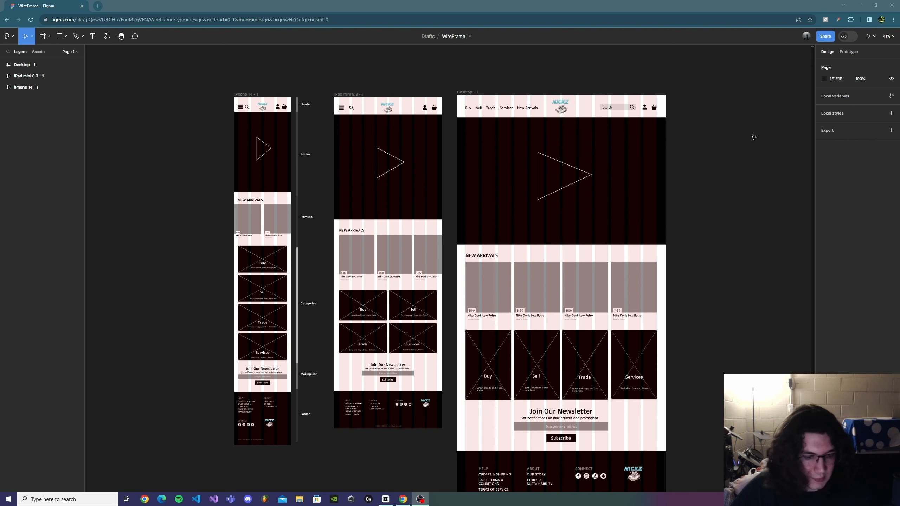
{"action": "scroll", "coordinate": [757, 119], "scroll_direction": "up", "scroll_amount": 2}
{"action": "scroll", "coordinate": [748, 131], "scroll_direction": "down", "scroll_amount": 1}
{"action": "left_click_drag", "start_coordinate": [673, 173], "coordinate": [725, 199]}
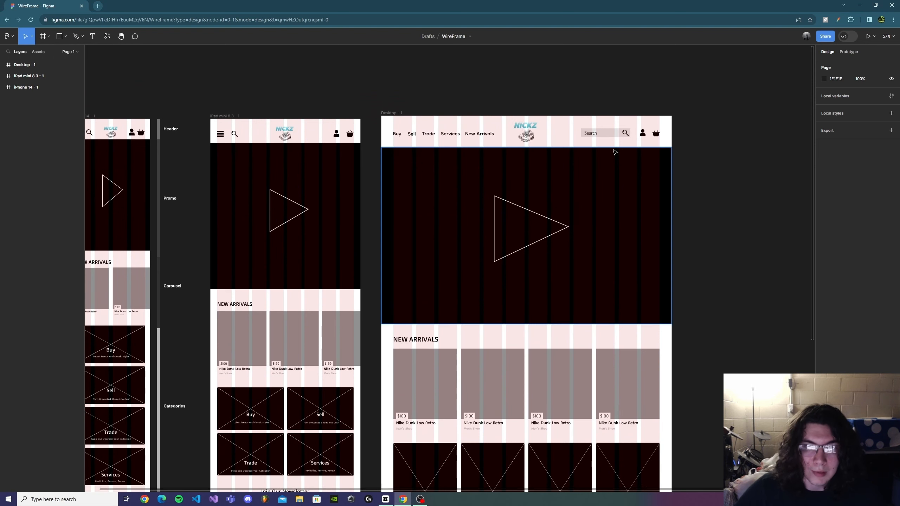
{"action": "scroll", "coordinate": [592, 156], "scroll_direction": "down", "scroll_amount": 1}
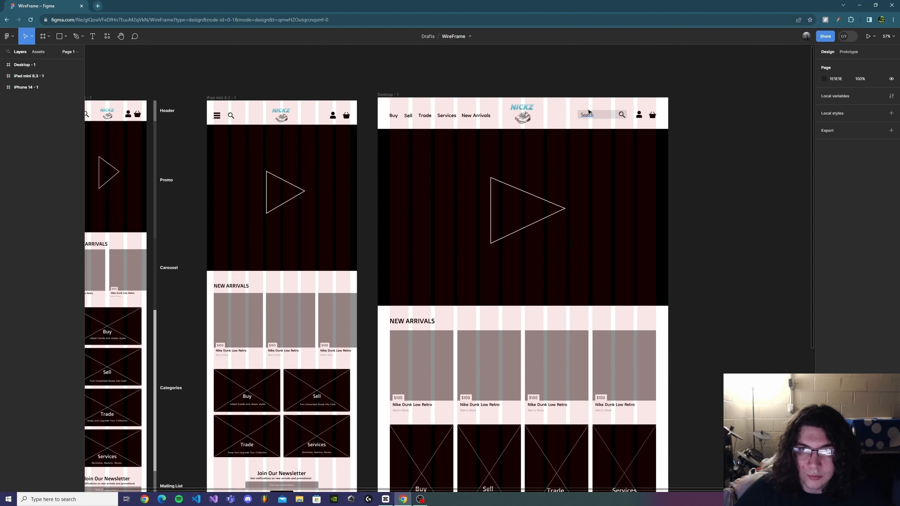
{"action": "scroll", "coordinate": [648, 112], "scroll_direction": "down", "scroll_amount": 1}
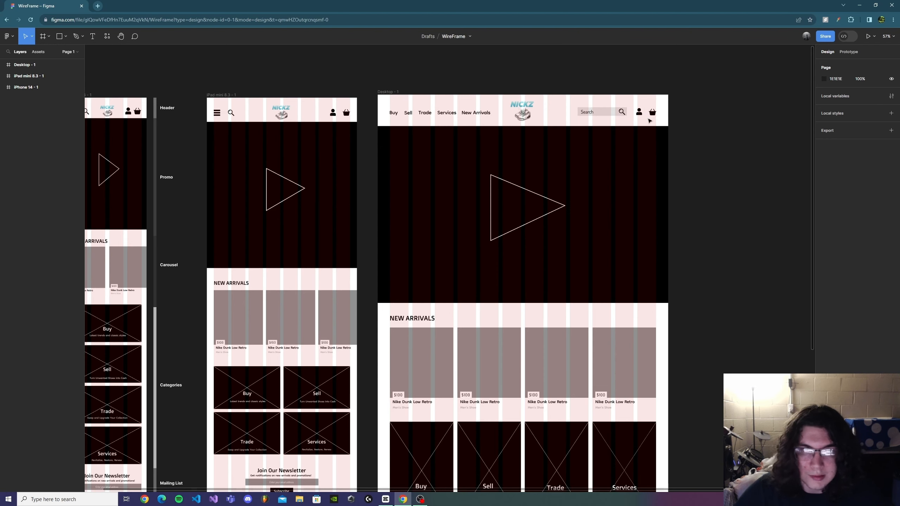
{"action": "scroll", "coordinate": [761, 157], "scroll_direction": "down", "scroll_amount": 3}
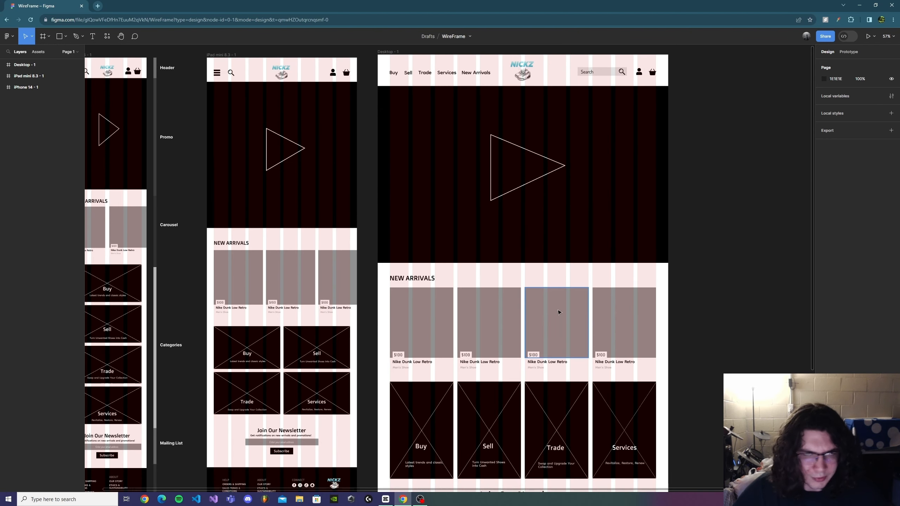
{"action": "scroll", "coordinate": [719, 272], "scroll_direction": "down", "scroll_amount": 9}
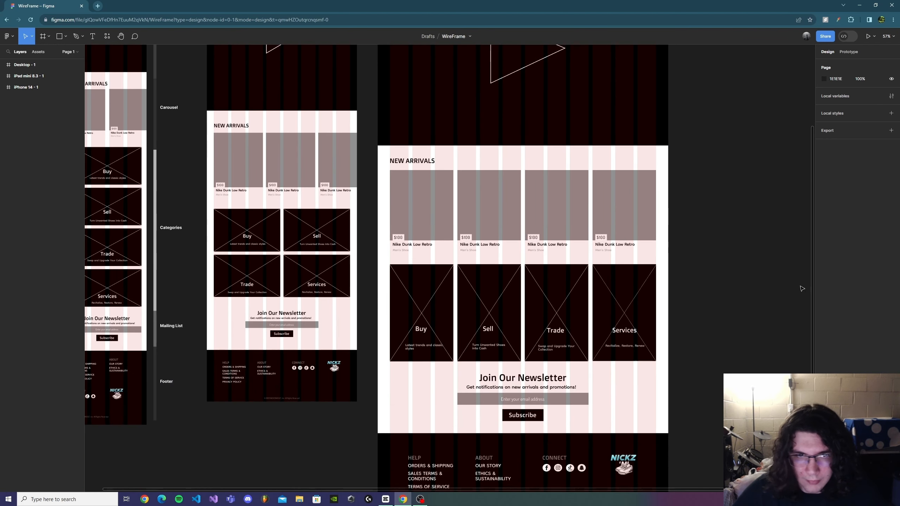
{"action": "scroll", "coordinate": [783, 267], "scroll_direction": "down", "scroll_amount": 2}
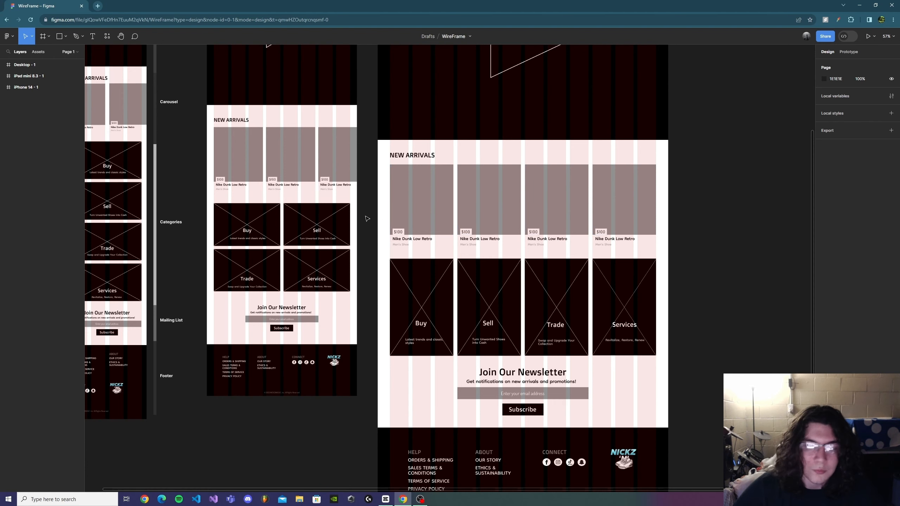
{"action": "scroll", "coordinate": [675, 249], "scroll_direction": "down", "scroll_amount": 2}
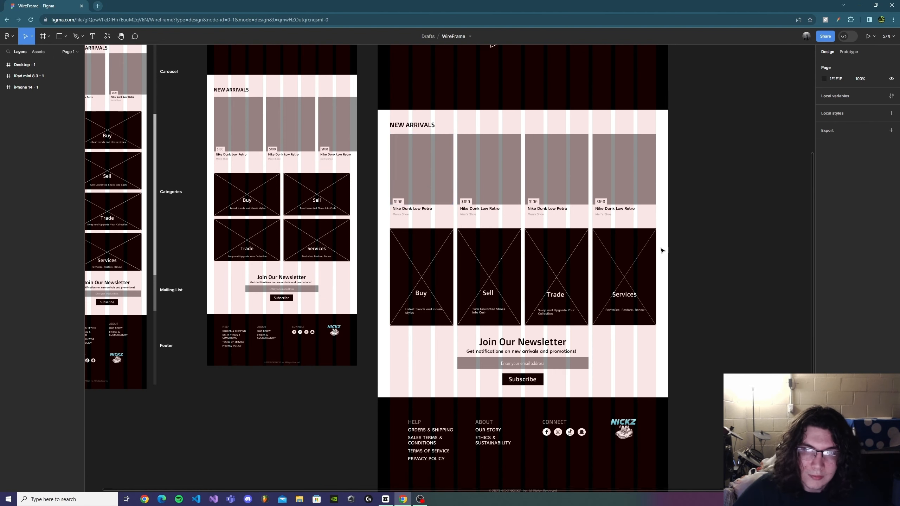
{"action": "scroll", "coordinate": [663, 250], "scroll_direction": "down", "scroll_amount": 2}
{"action": "scroll", "coordinate": [719, 256], "scroll_direction": "down", "scroll_amount": 5}
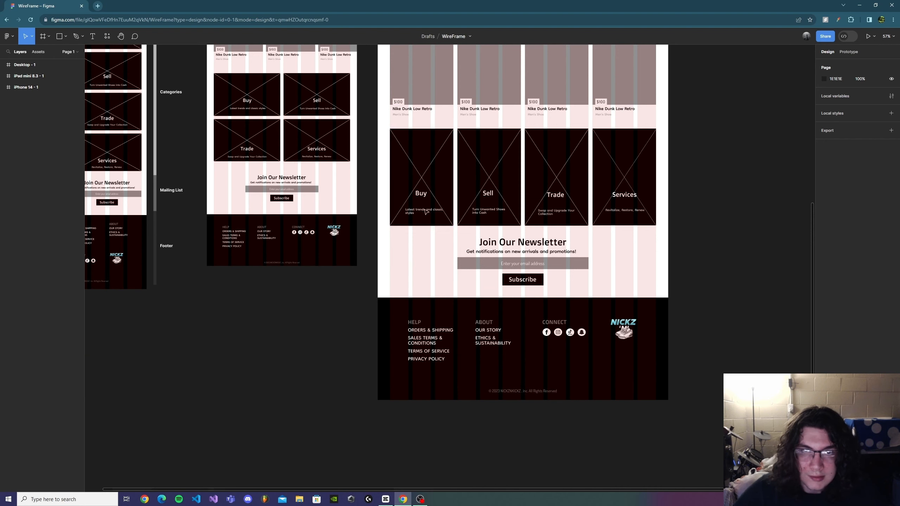
{"action": "scroll", "coordinate": [633, 194], "scroll_direction": "down", "scroll_amount": 2}
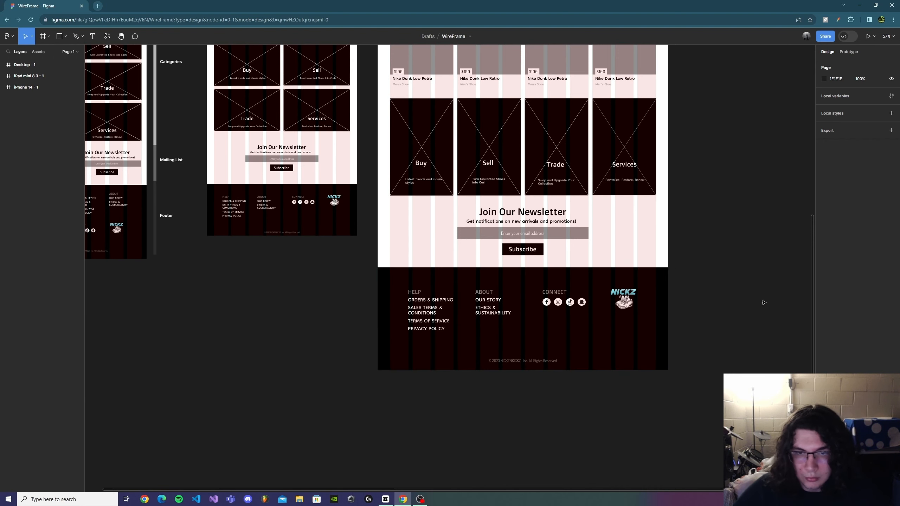
{"action": "scroll", "coordinate": [747, 263], "scroll_direction": "up", "scroll_amount": 20}
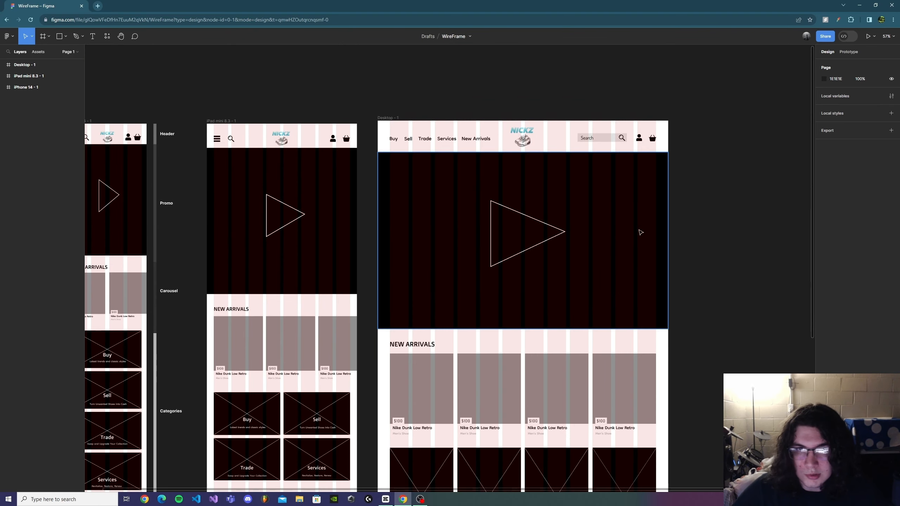
{"action": "scroll", "coordinate": [743, 242], "scroll_direction": "down", "scroll_amount": 5}
{"action": "scroll", "coordinate": [715, 220], "scroll_direction": "down", "scroll_amount": 3, "text": "ctrl"}
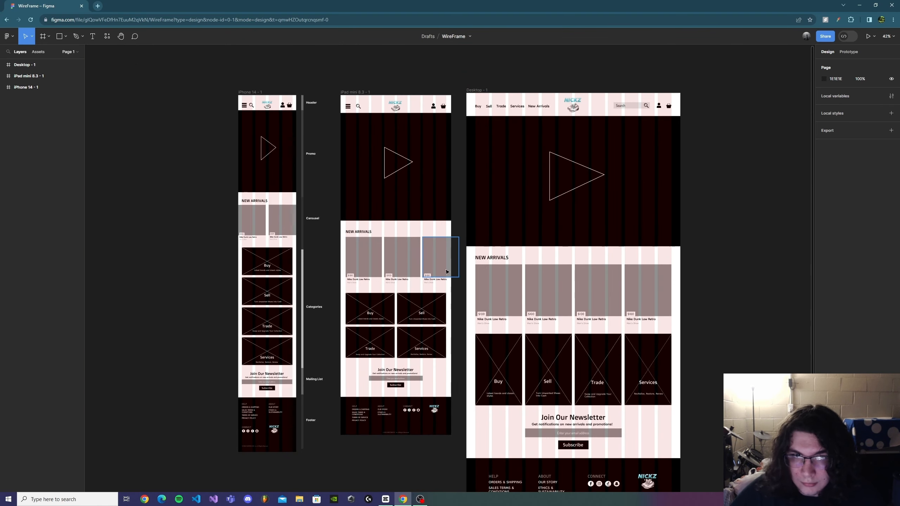
{"action": "left_click_drag", "start_coordinate": [696, 263], "coordinate": [586, 231]}
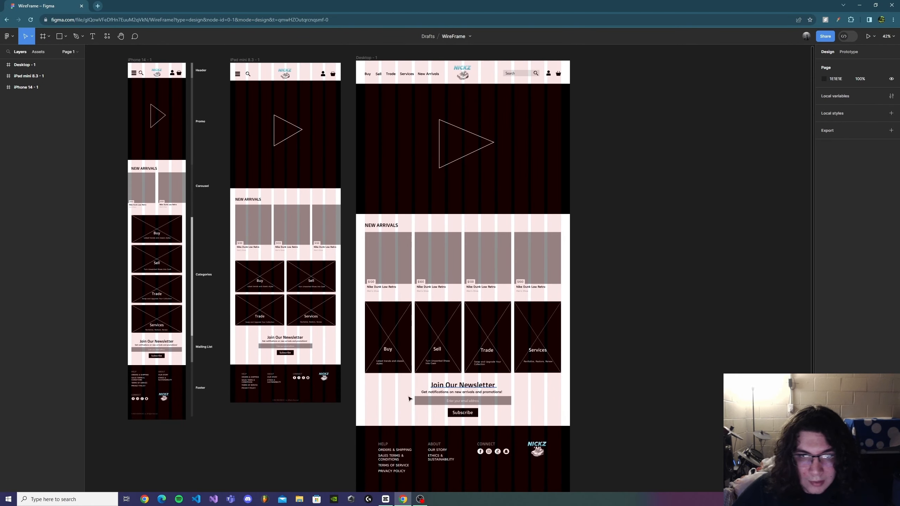
{"action": "right_click", "coordinate": [658, 130]}
{"action": "left_click", "coordinate": [631, 196]}
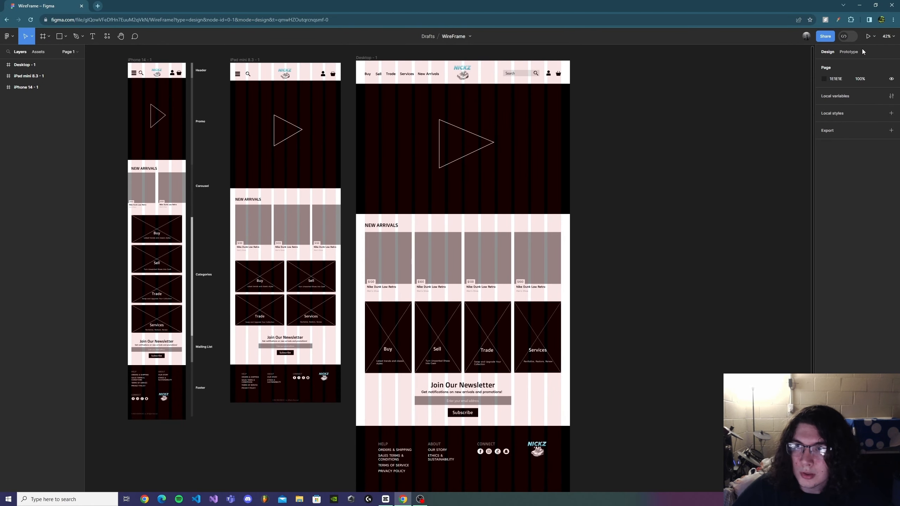
{"action": "left_click", "coordinate": [874, 37]}
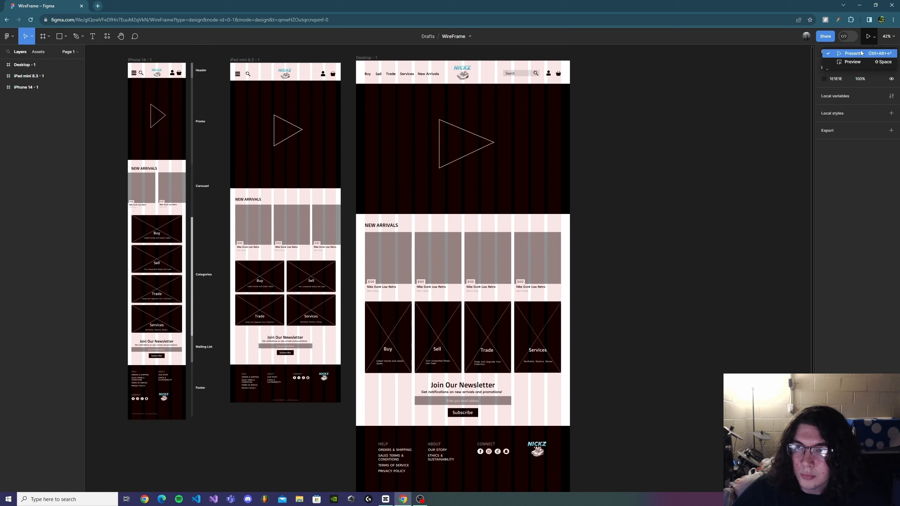
{"action": "left_click", "coordinate": [851, 62]}
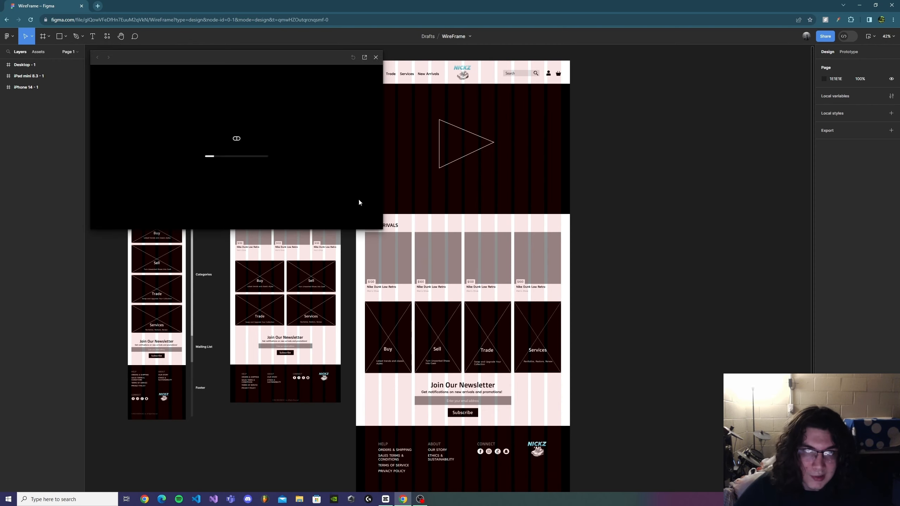
{"action": "left_click", "coordinate": [364, 57]}
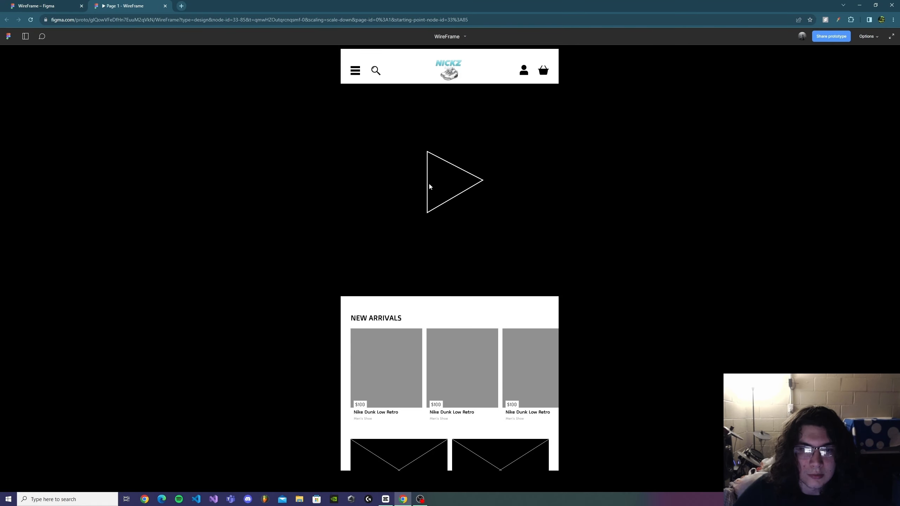
{"action": "left_click", "coordinate": [65, 4]}
{"action": "left_click", "coordinate": [376, 57]}
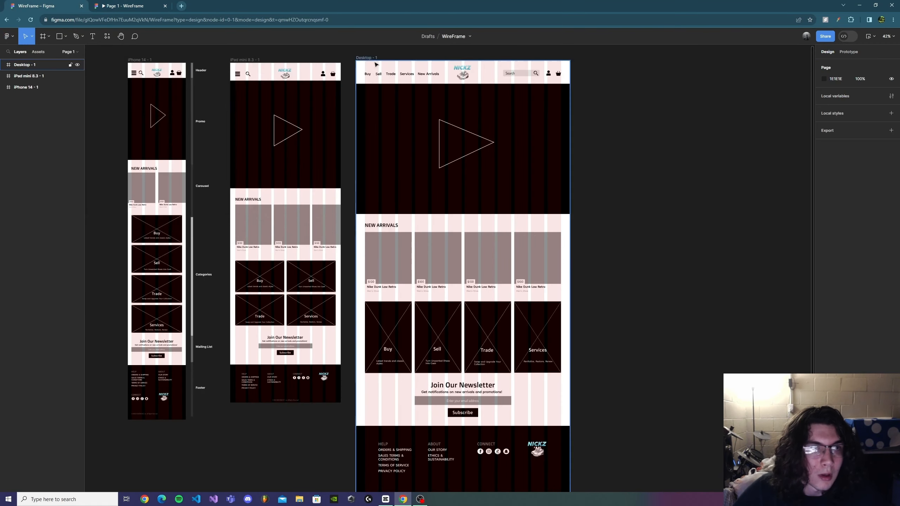
Step: Select the Desktop frame and preview it as a prototype in a new tab, scrolling through the layout
{"action": "left_click", "coordinate": [435, 77]}
{"action": "left_click", "coordinate": [37, 65]}
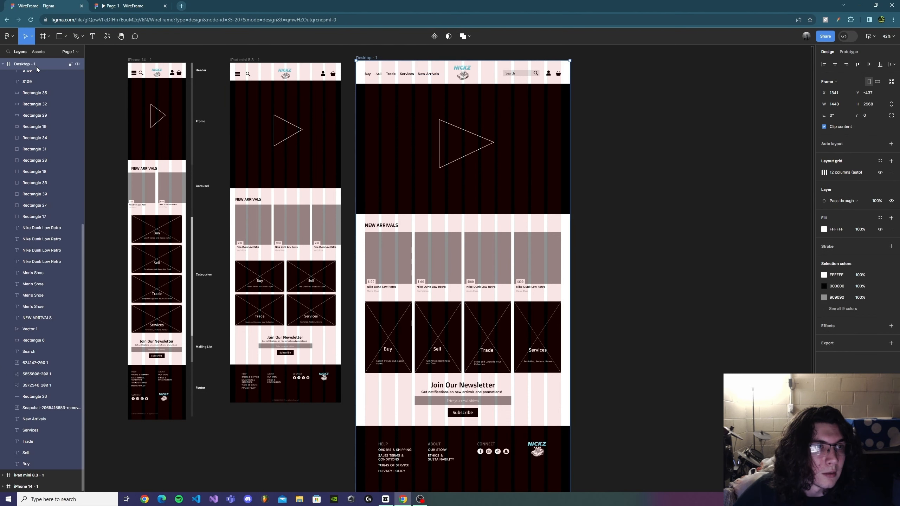
{"action": "left_click", "coordinate": [871, 36]}
{"action": "left_click", "coordinate": [850, 65]}
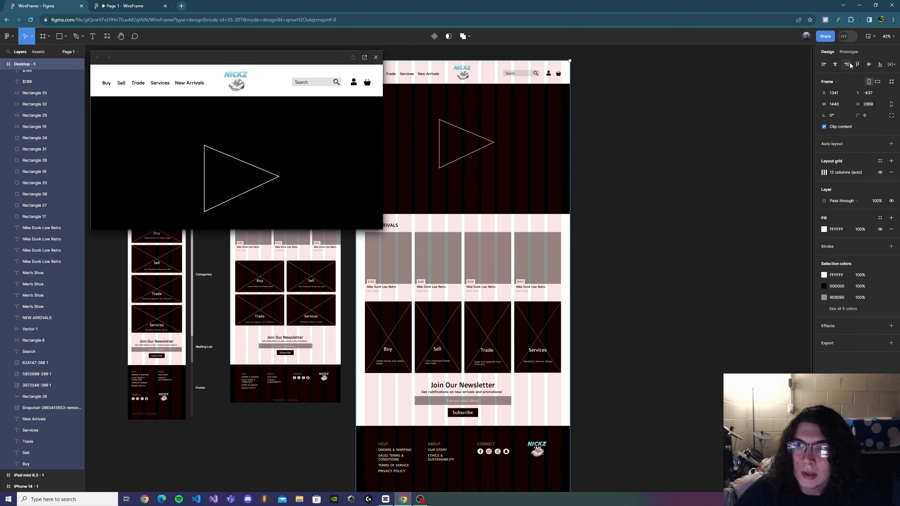
{"action": "left_click", "coordinate": [364, 56]}
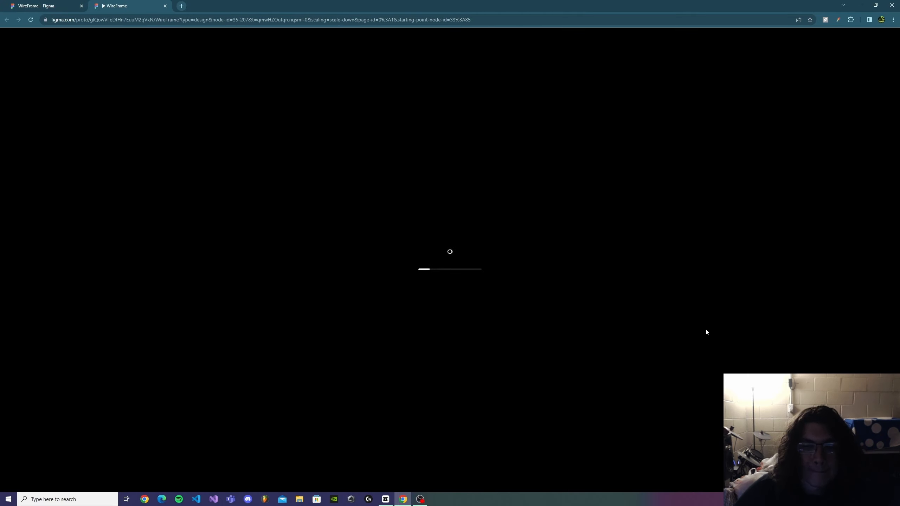
{"action": "scroll", "coordinate": [490, 343], "scroll_direction": "down", "scroll_amount": 12}
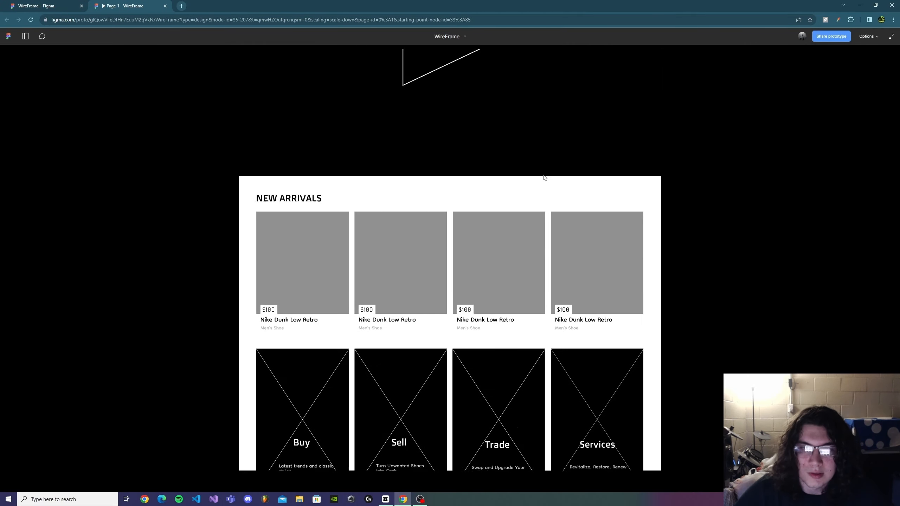
{"action": "scroll", "coordinate": [610, 215], "scroll_direction": "up", "scroll_amount": 12}
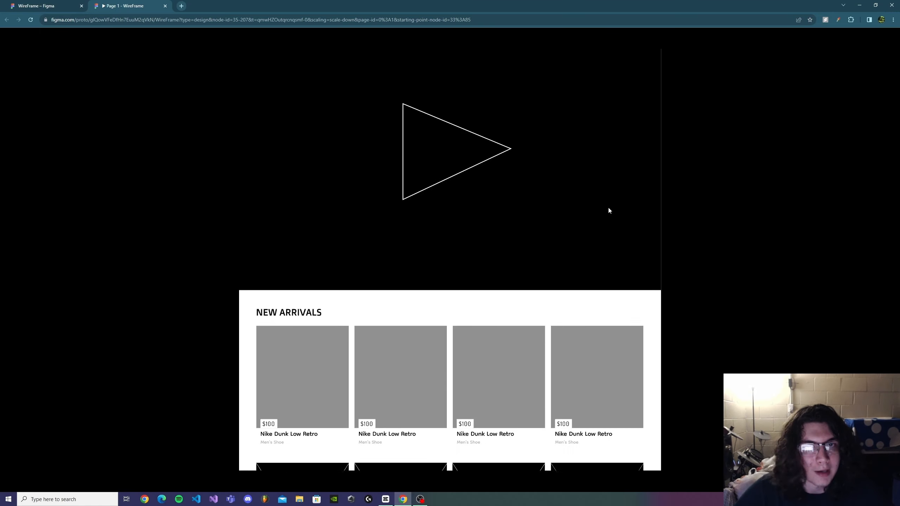